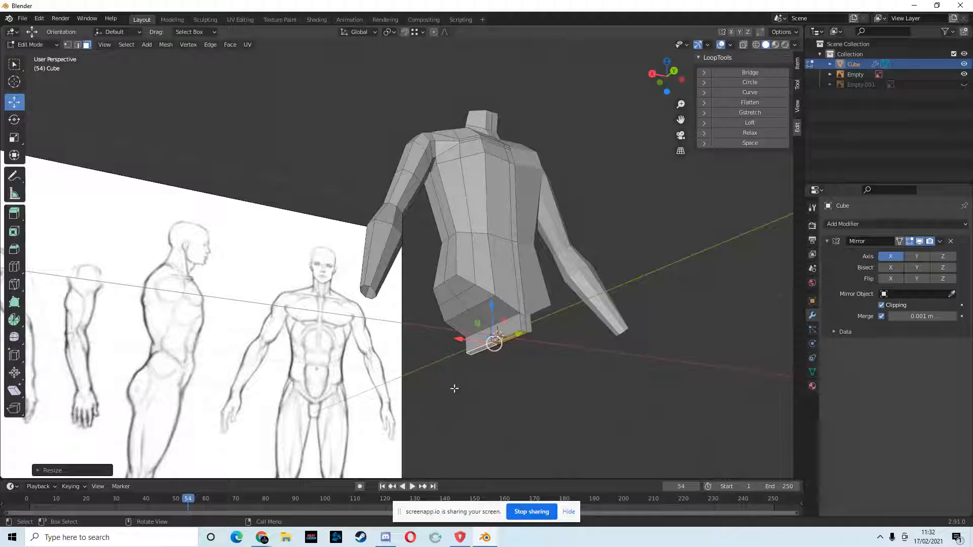
Select the faces on the underside and side of one hip where the leg starts, including the crotch faces.
mouse_move(556, 390)
middle_down()
mouse_move(534, 331)
mouse_move(549, 379)
middle_up()
click(481, 281)
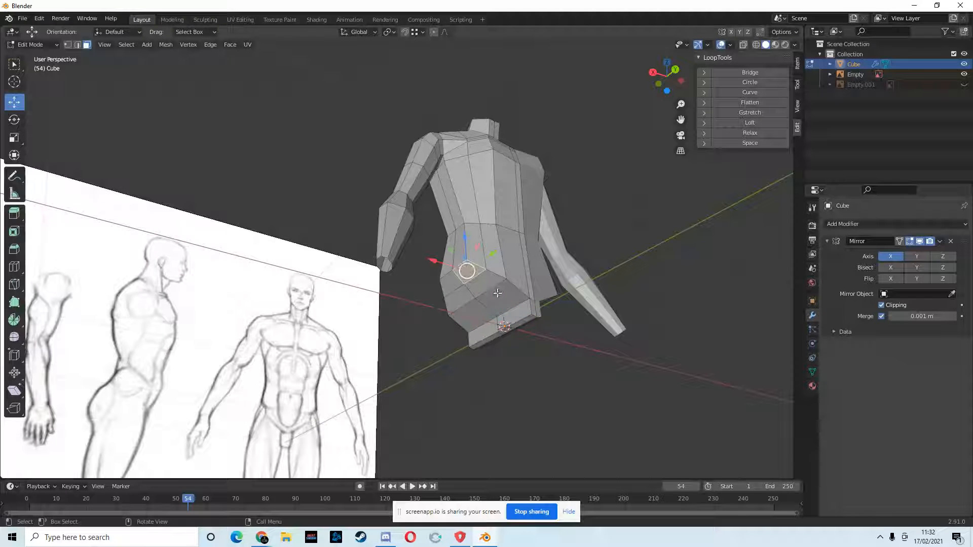
shift+click(485, 286)
shift+click(505, 300)
shift+click(516, 315)
shift+click(479, 335)
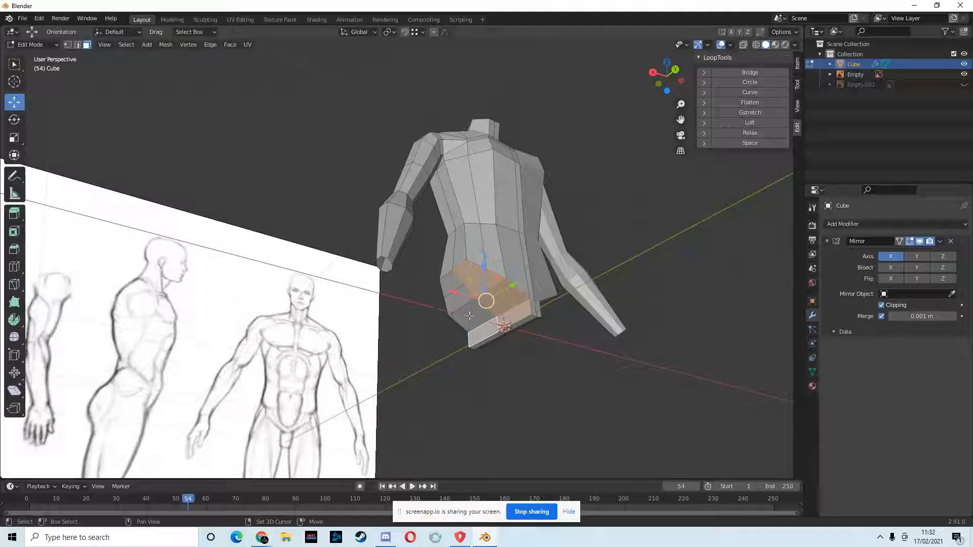
shift+click(467, 318)
shift+click(449, 280)
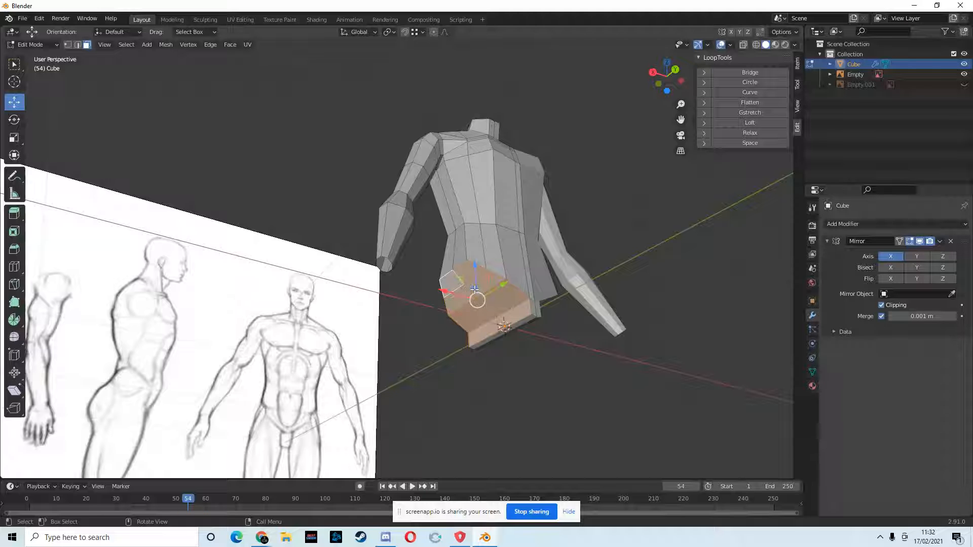
Extrude the selected hip faces a short distance outward and down, judged in the back orthographic view.
middle_drag(520, 334, 406, 161)
middle_drag(438, 315, 512, 314)
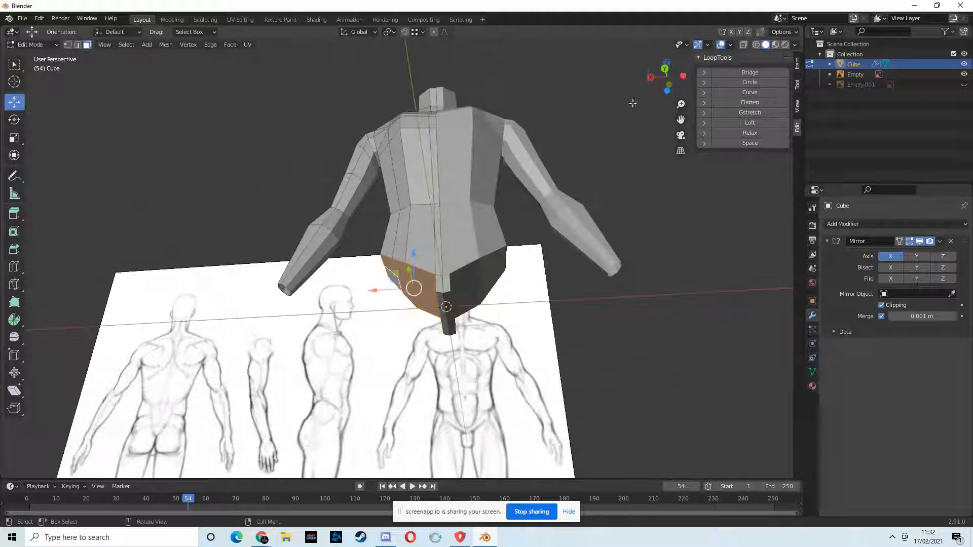
click(666, 69)
shift+middle_drag(503, 391, 495, 236)
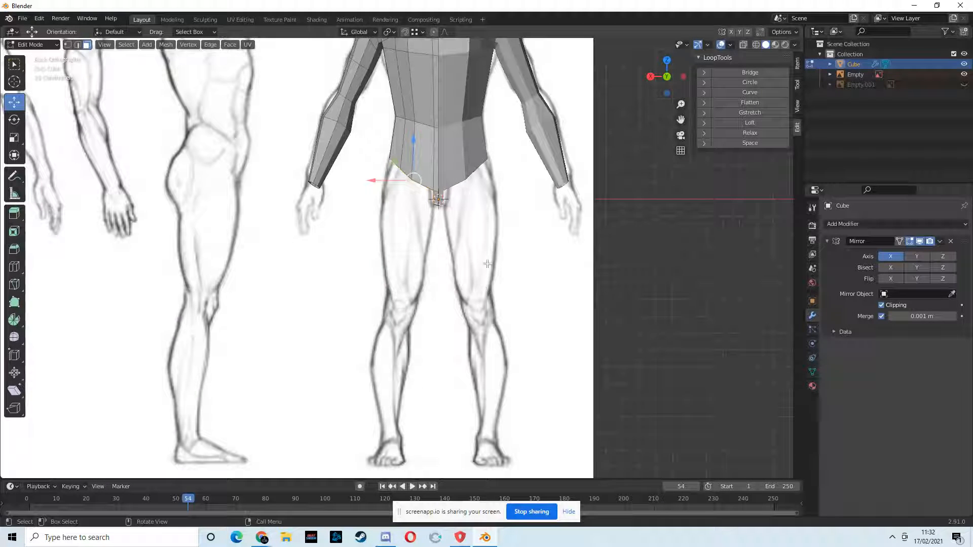
key(g)
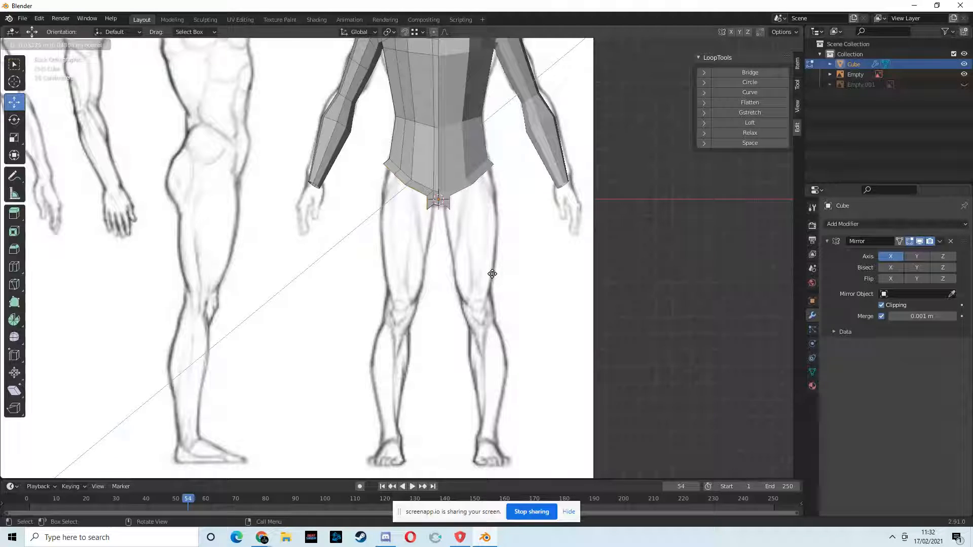
click(493, 274)
Smooth the vertices of the extruded hip faces strongly with the Smooth tool.
middle_drag(493, 274, 479, 226)
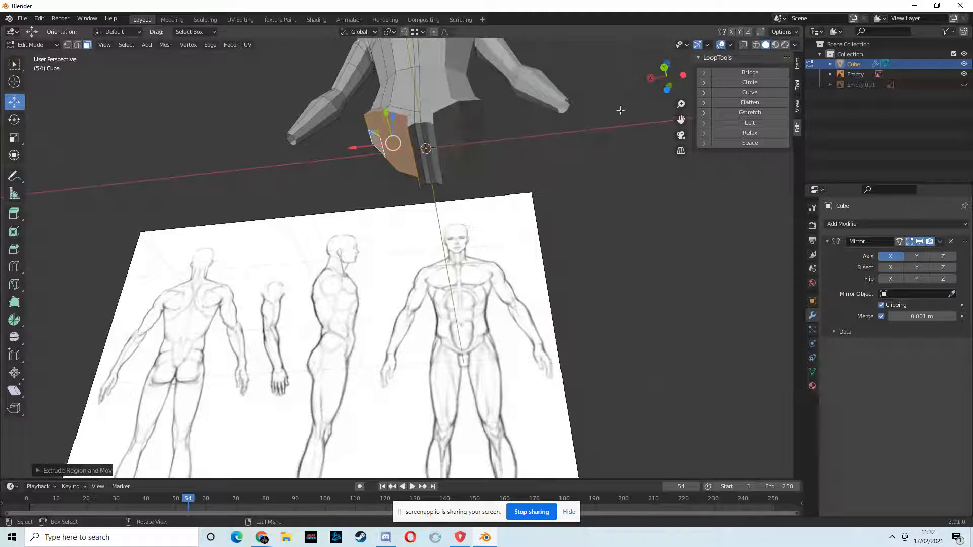
click(665, 73)
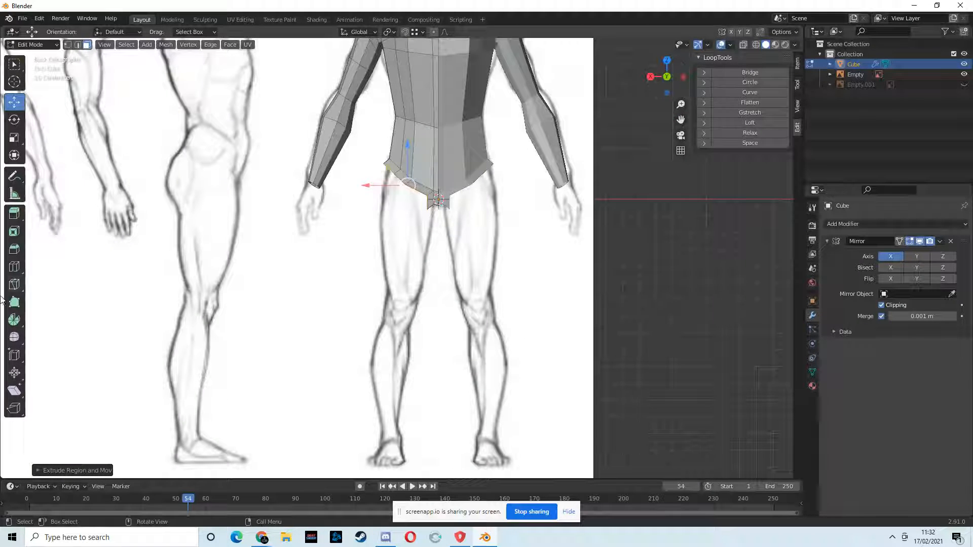
click(14, 337)
drag(370, 222, 399, 214)
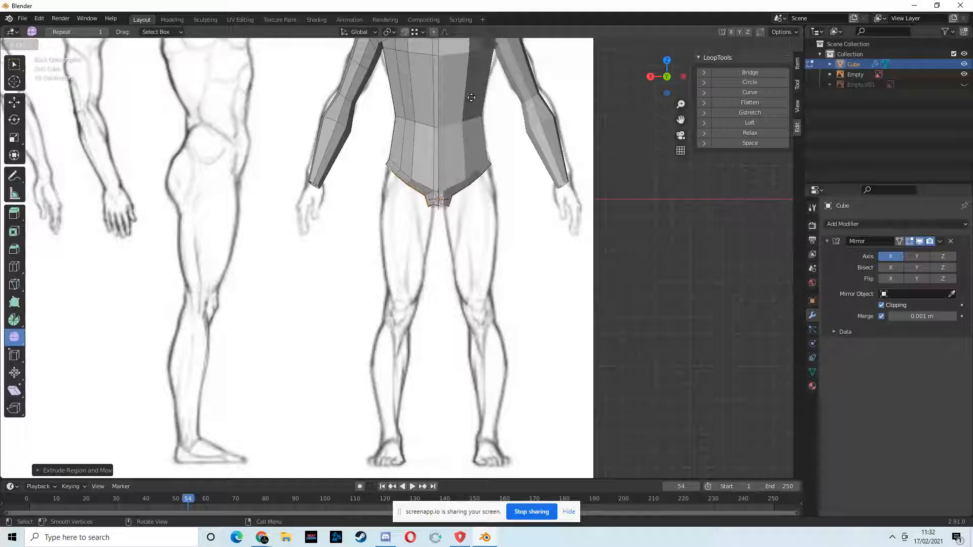
drag(414, 95, 607, 177)
middle_drag(607, 177, 484, 249)
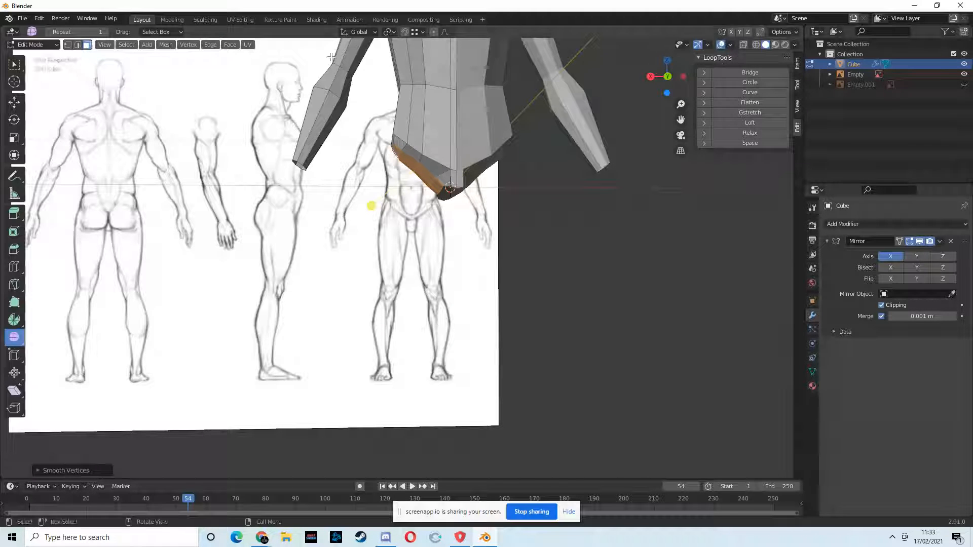
Check the LoopTools add-on in the Blender preferences.
click(40, 18)
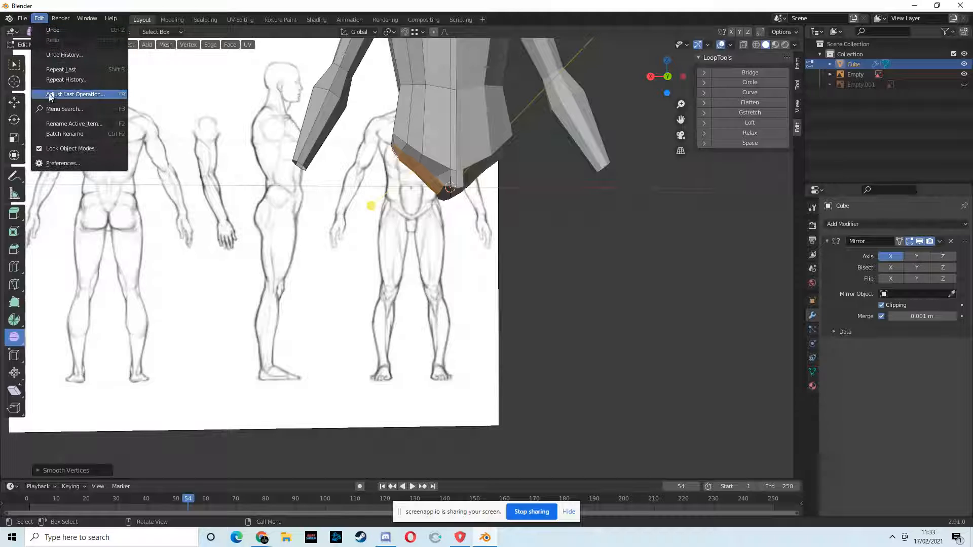
click(64, 166)
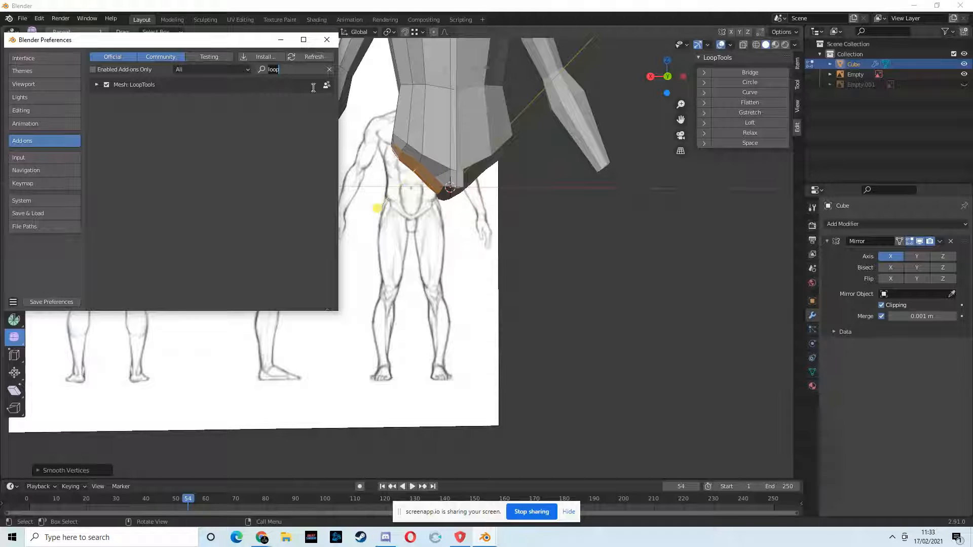
click(327, 40)
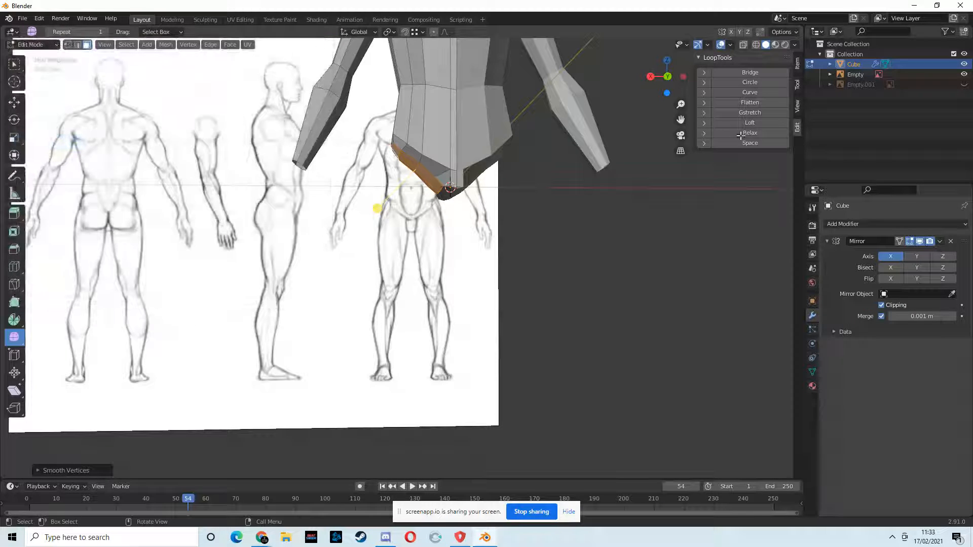
Round the selected hip faces into a circular leg opening with the LoopTools Circle operation.
click(751, 82)
drag(668, 76, 496, 158)
middle_drag(496, 158, 459, 182)
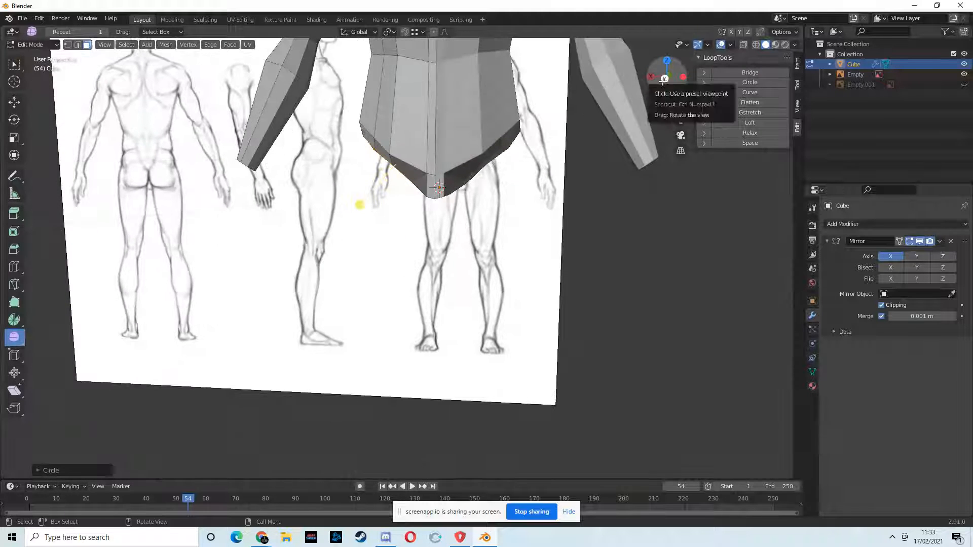
Extrude the leg opening in the back orthographic view and move its end down to the reference's knee.
click(665, 78)
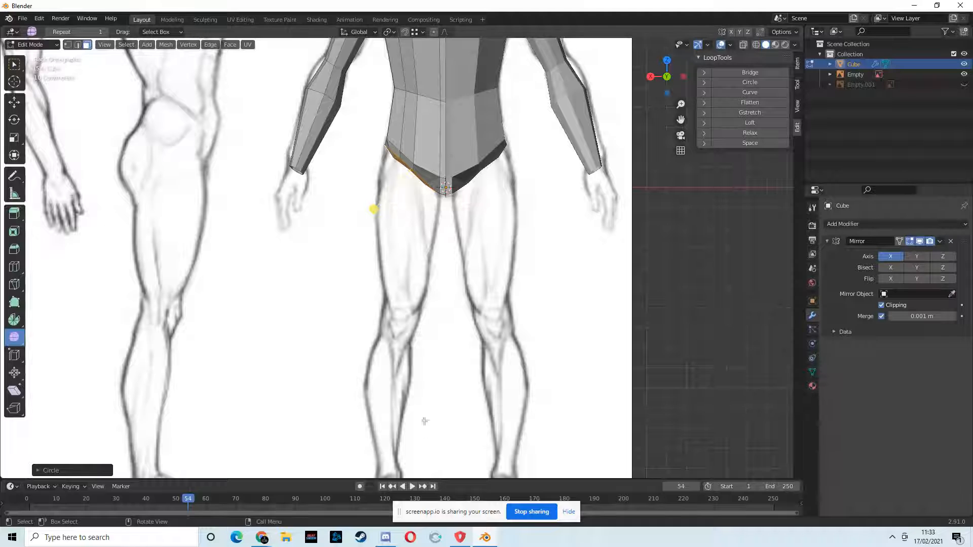
key(e)
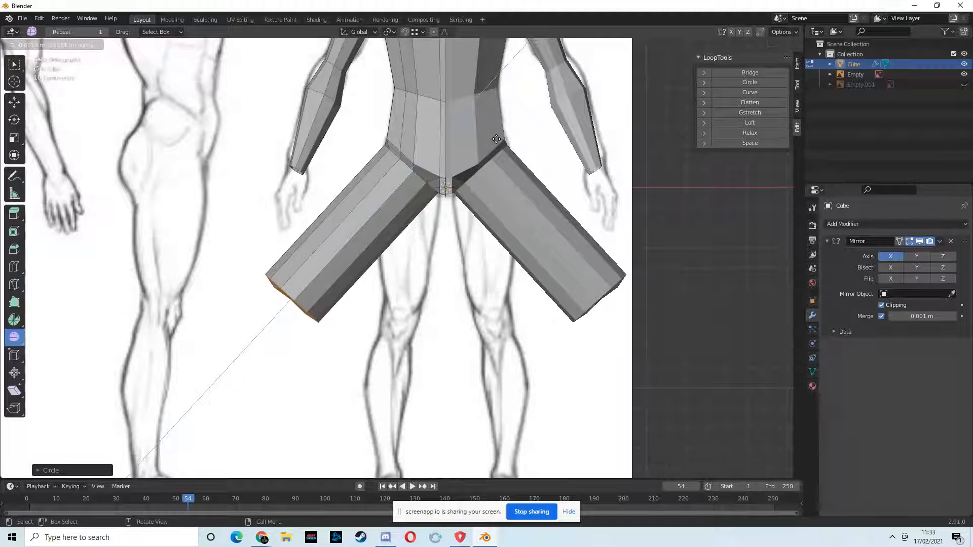
click(254, 338)
key(g)
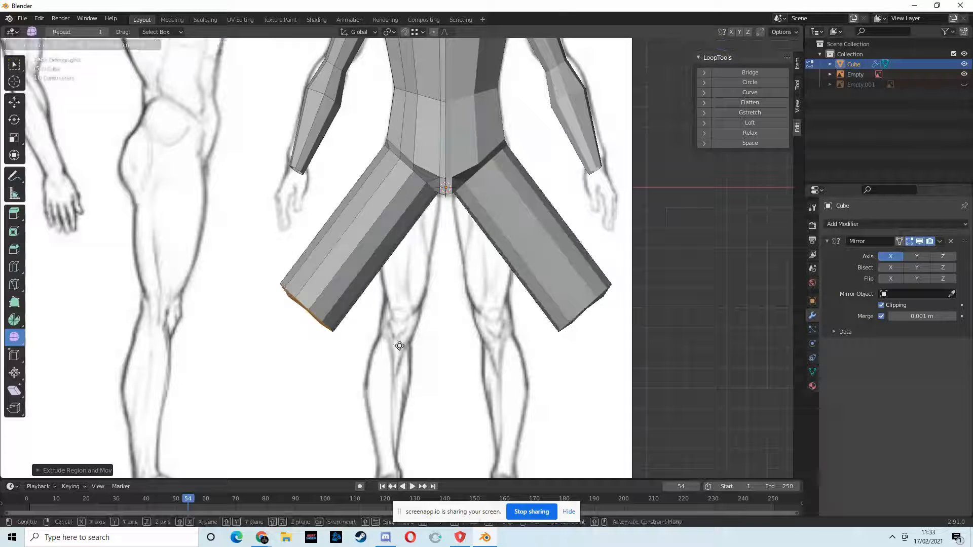
click(469, 358)
Rotate the thigh's lower end until level and scale it down to the reference's knee width.
key(r)
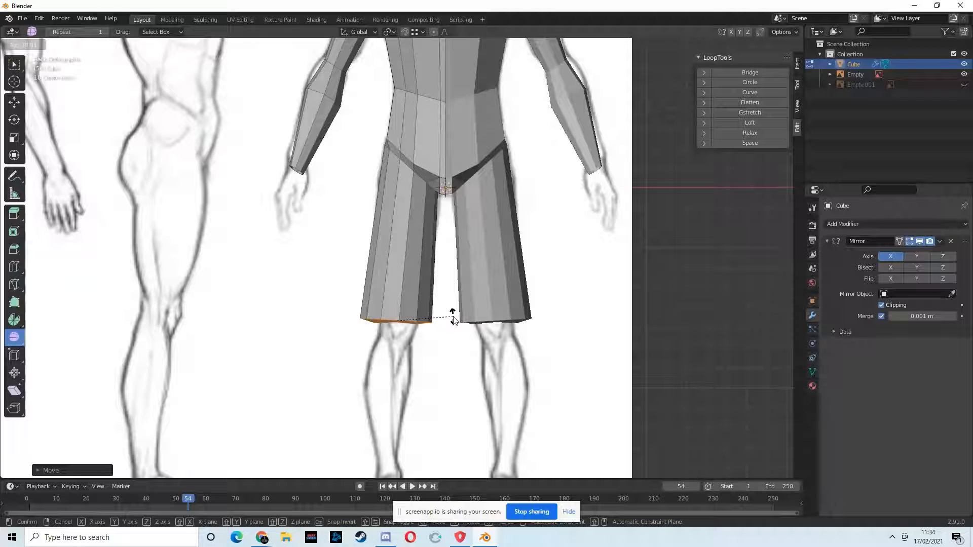
click(453, 317)
key(s)
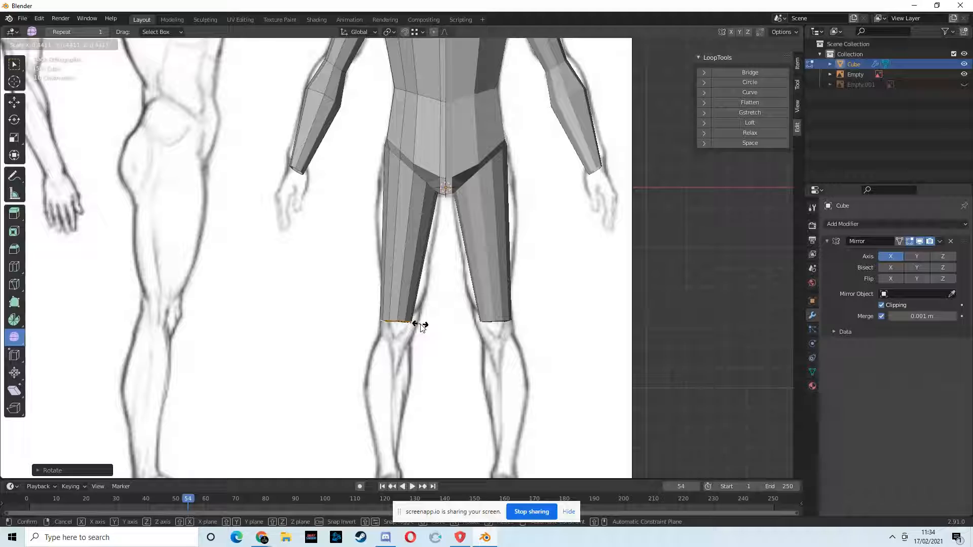
click(425, 327)
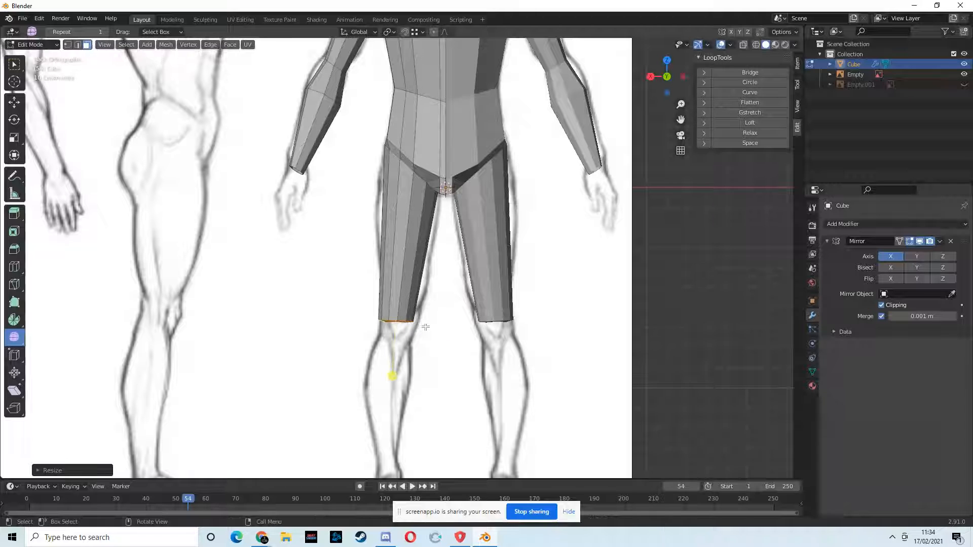
Turn on X-ray, select only the faces at the thigh's lower end and move them slightly down to the knee.
scroll(424, 328, down, 3)
middle_drag(426, 330, 470, 308)
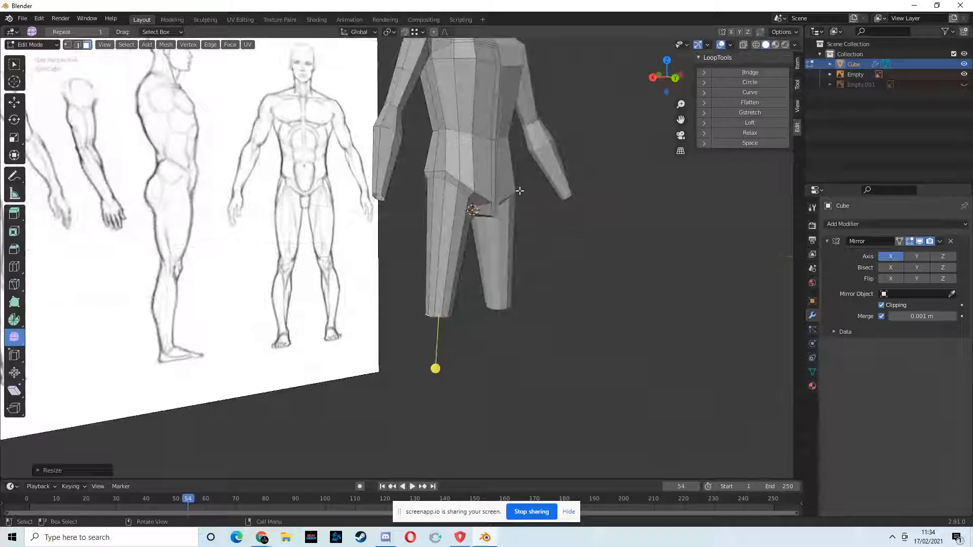
click(676, 77)
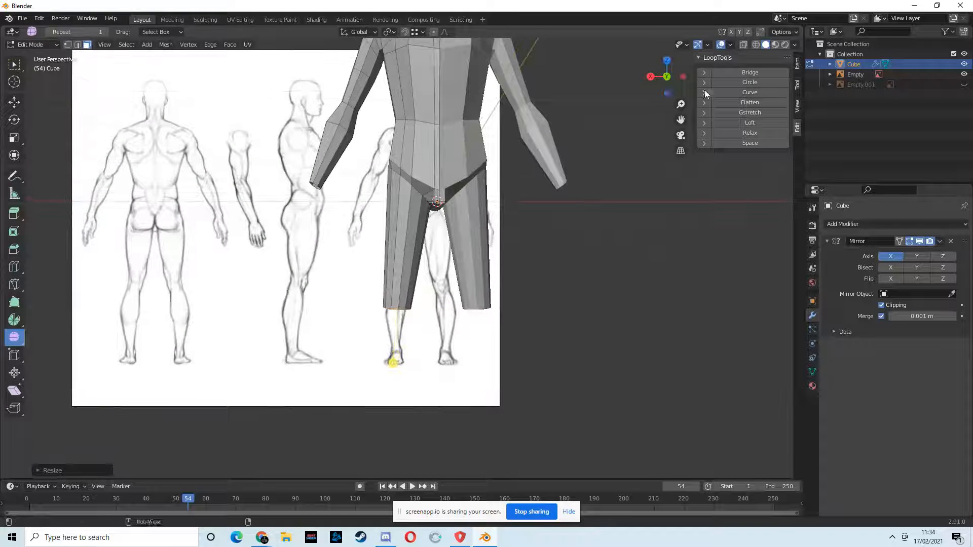
click(667, 76)
click(667, 77)
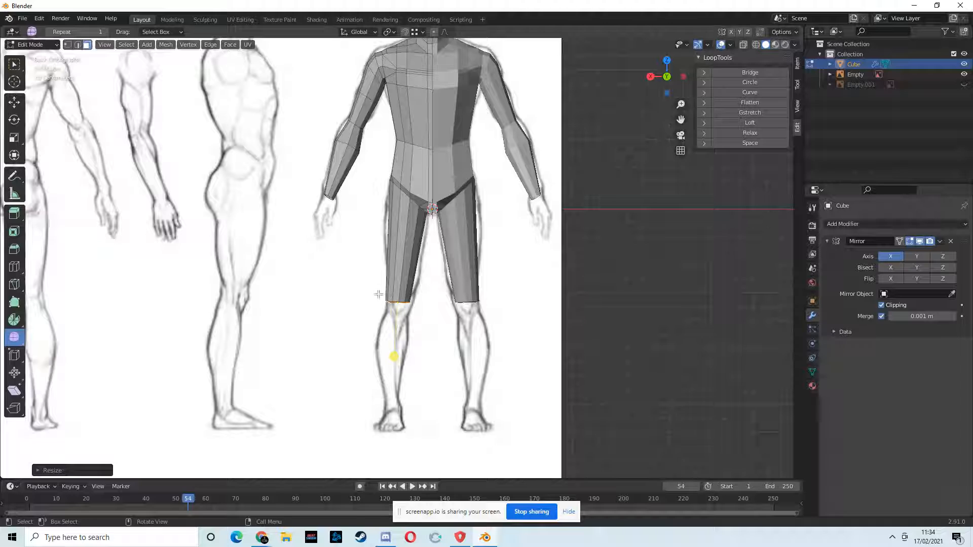
drag(380, 295, 422, 313)
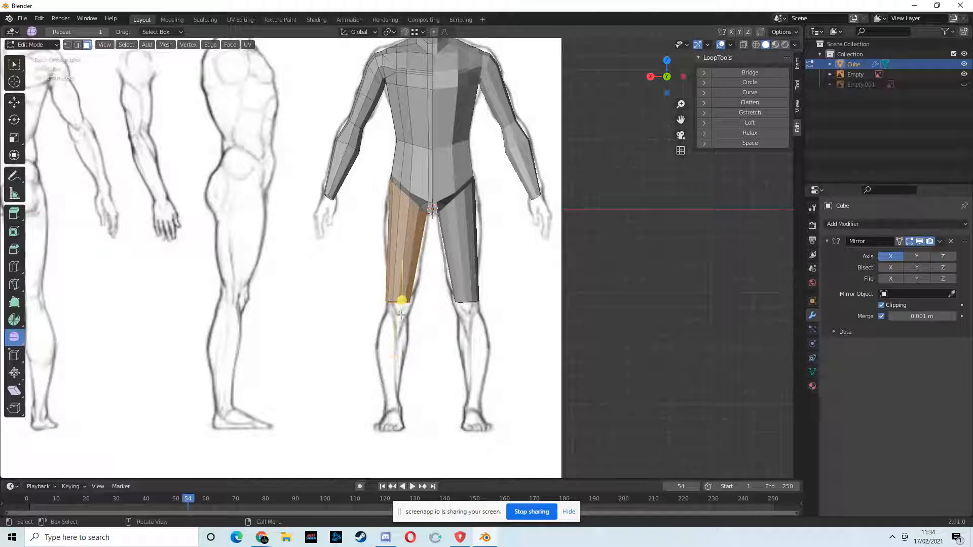
click(743, 46)
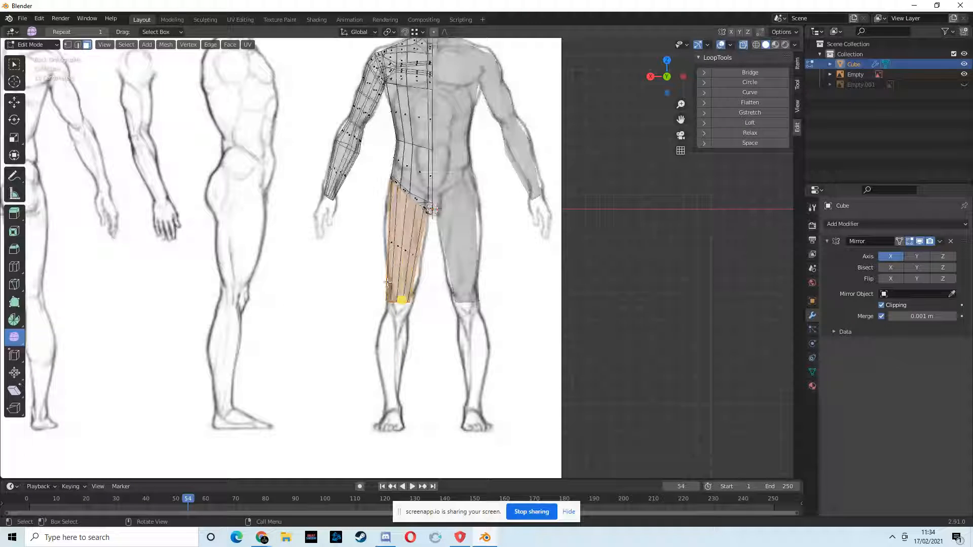
click(15, 103)
drag(398, 263, 398, 267)
drag(366, 307, 366, 308)
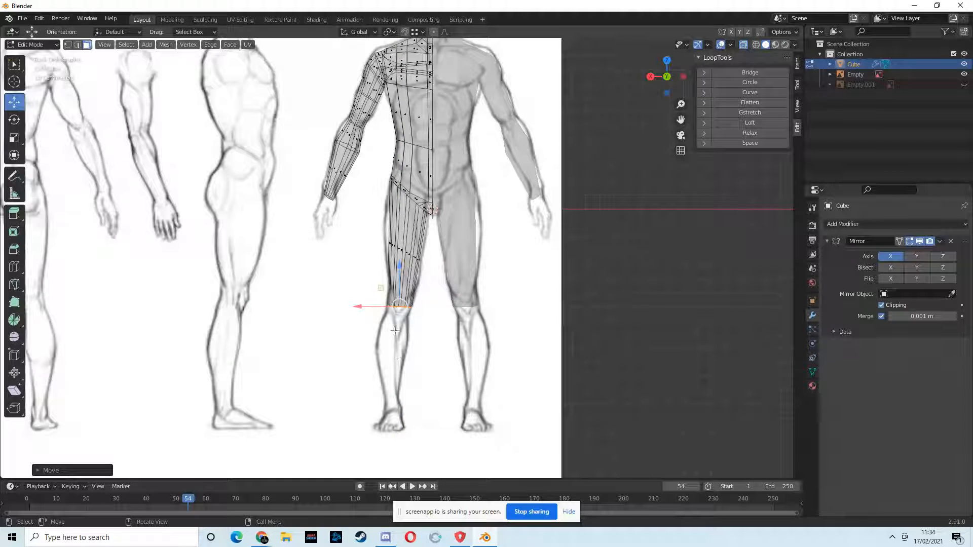
Extrude the knee end straight down along Z to mid-calf and scale it up to the reference's calf width.
key(g)
key(z)
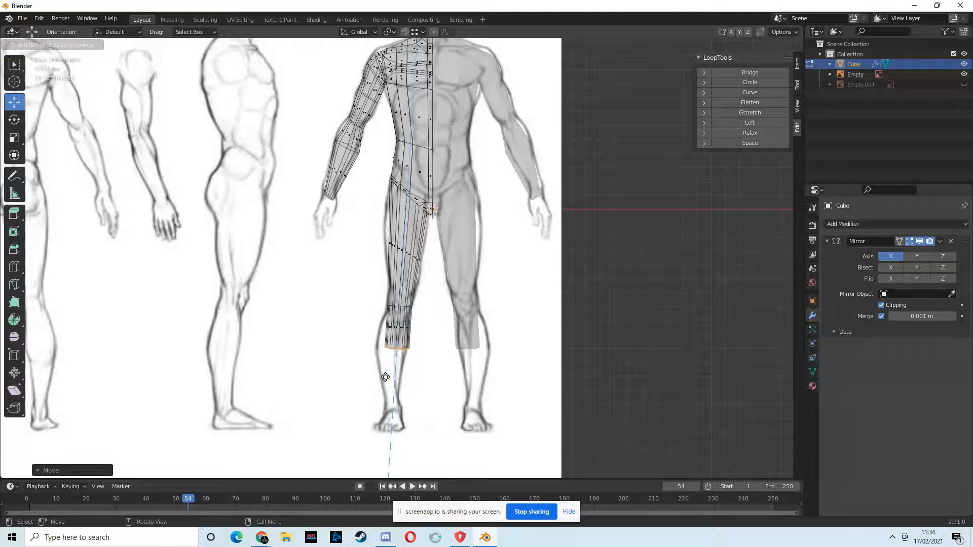
click(388, 374)
key(s)
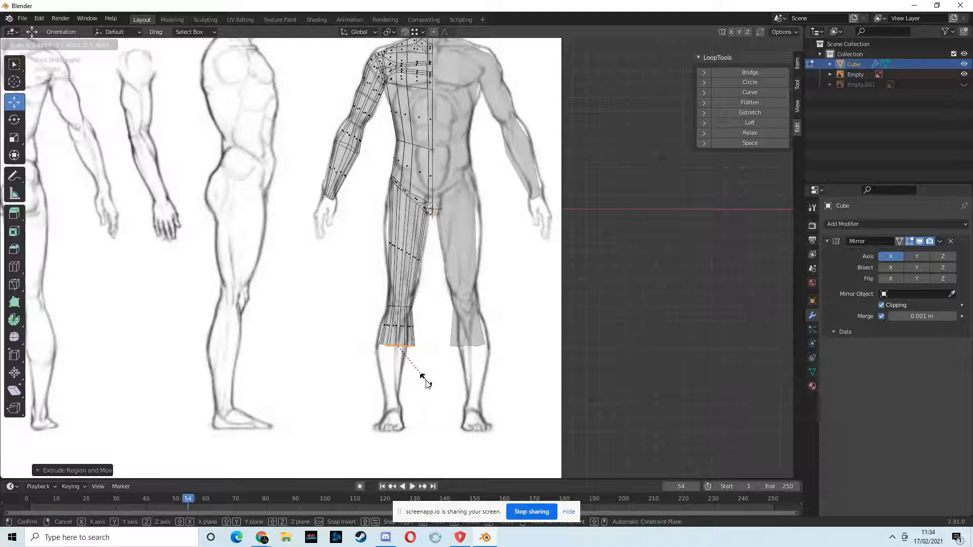
click(425, 380)
Extrude the calf end down to the ankle and scale it down to the reference's ankle width.
key(e)
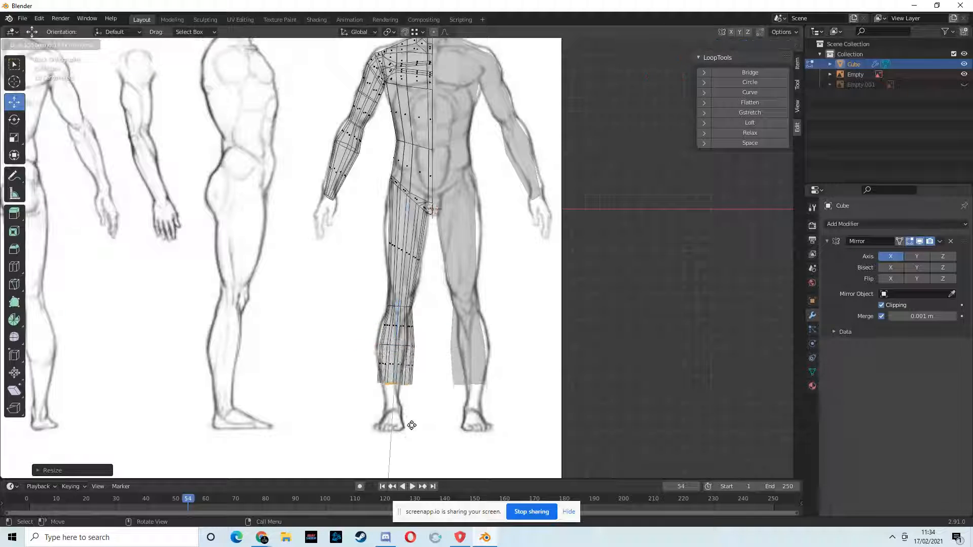
click(429, 446)
key(s)
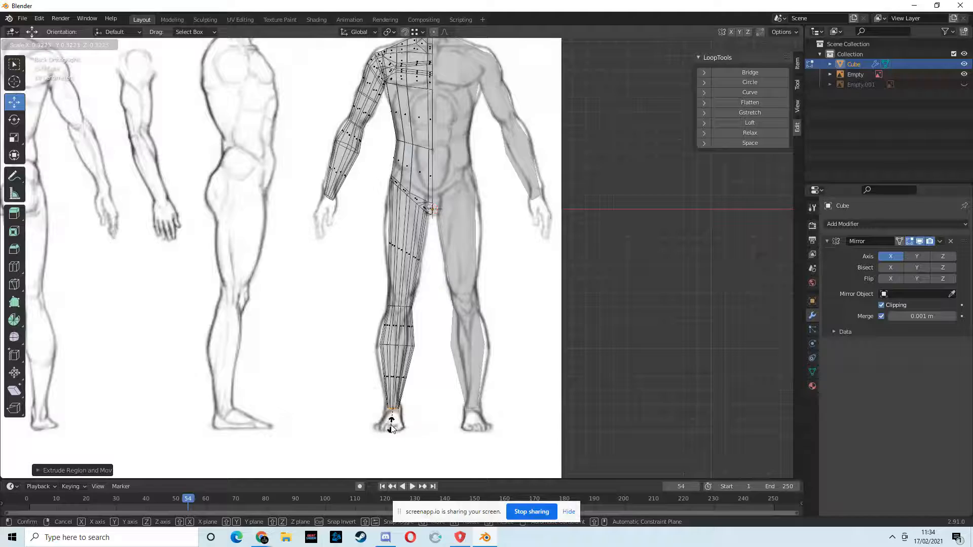
click(391, 428)
Switch to the right orthographic view and show the Empty.001 reference image behind the model.
middle_drag(392, 428, 532, 413)
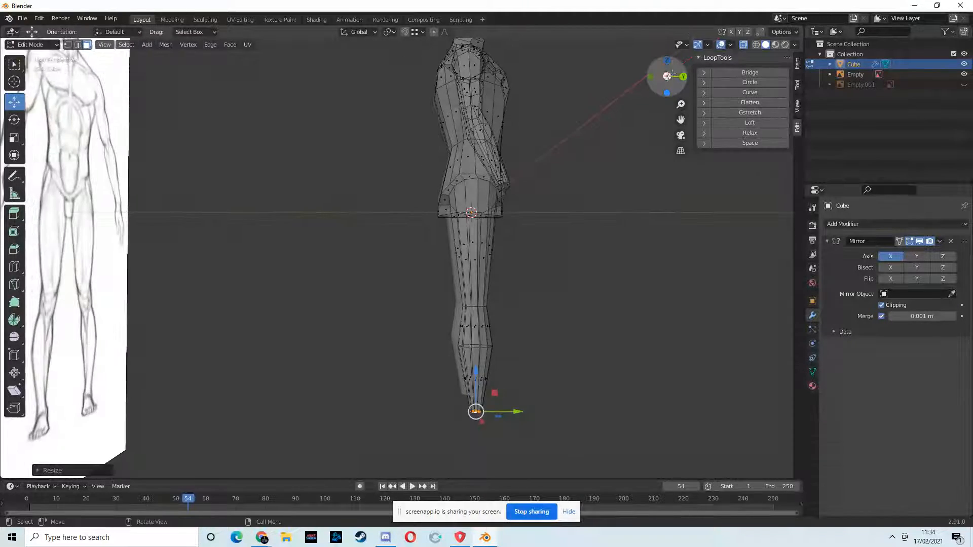
click(667, 76)
click(667, 76)
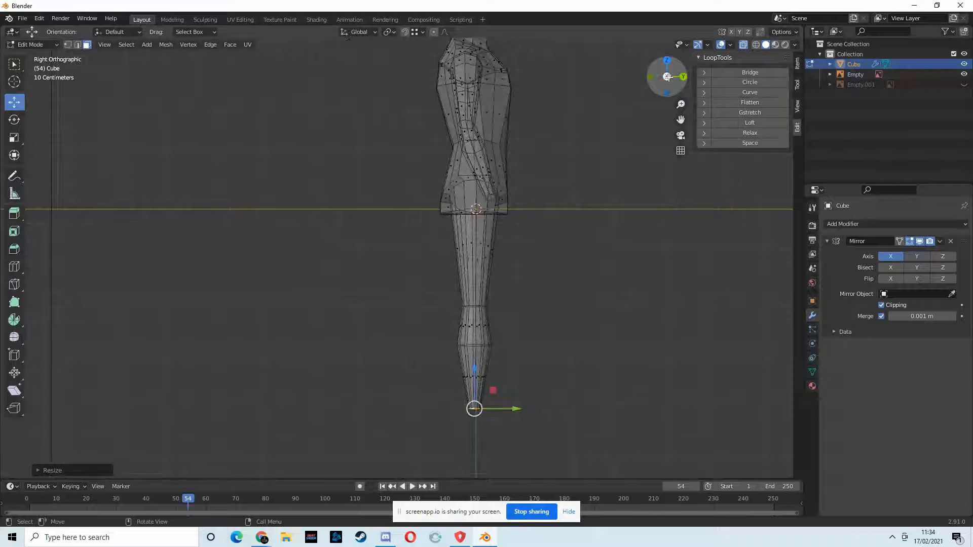
click(964, 84)
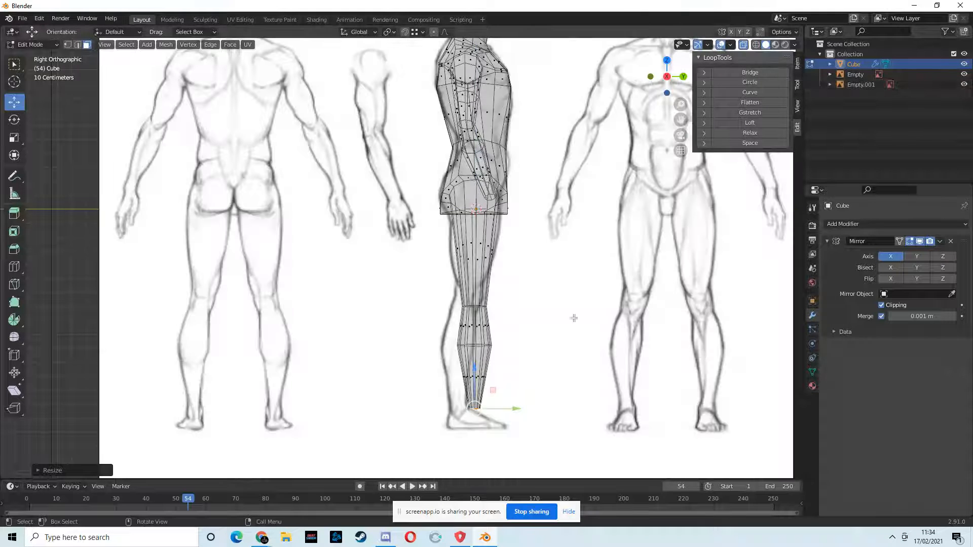
In vertex selection, move the knee loop and the calf loop backward to line up with the side reference leg.
click(68, 45)
alt+click(495, 309)
key(g)
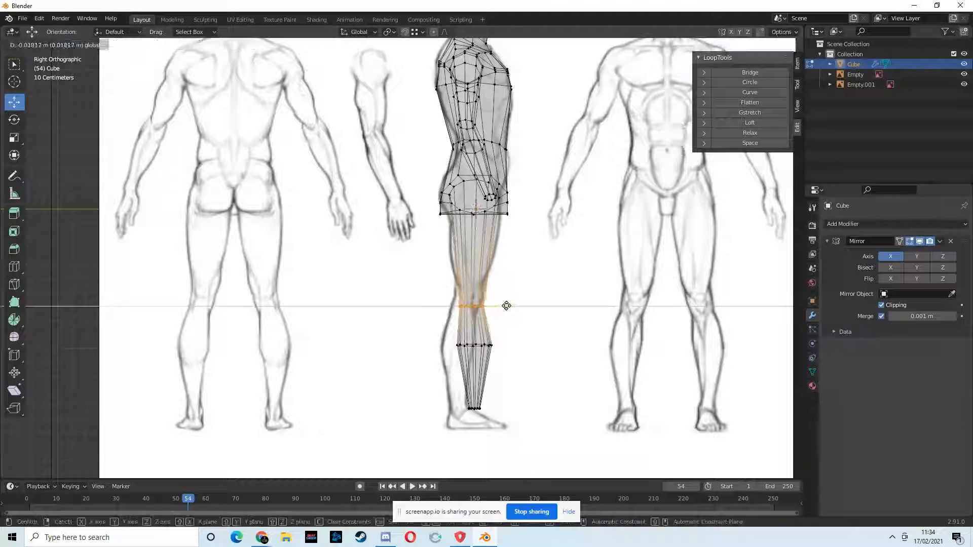
click(503, 305)
mouse_move(487, 358)
mouse_down()
mouse_move(507, 361)
mouse_move(497, 347)
mouse_up()
Move the ankle vertices back along Y onto the side reference's ankle and raise the knee loop slightly.
drag(457, 396, 479, 410)
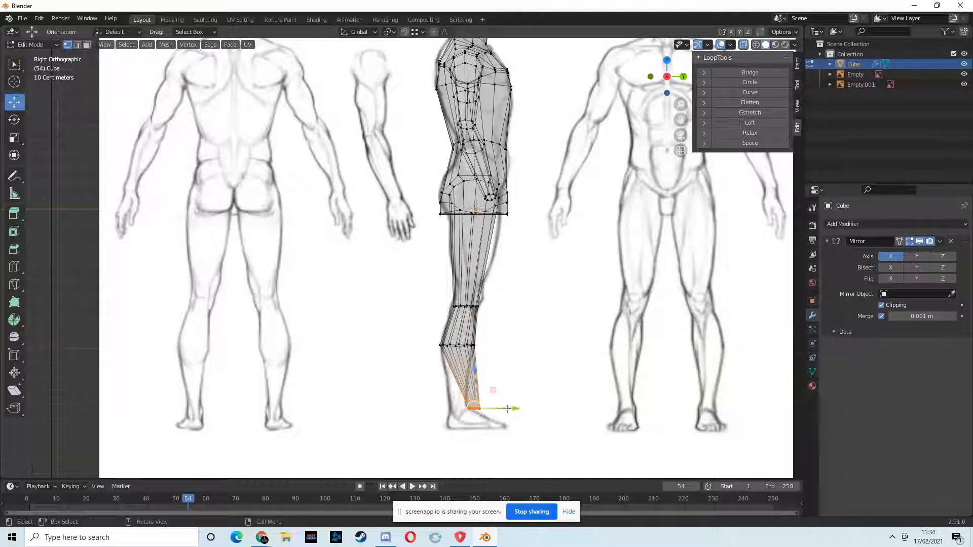
key(g)
key(y)
click(488, 406)
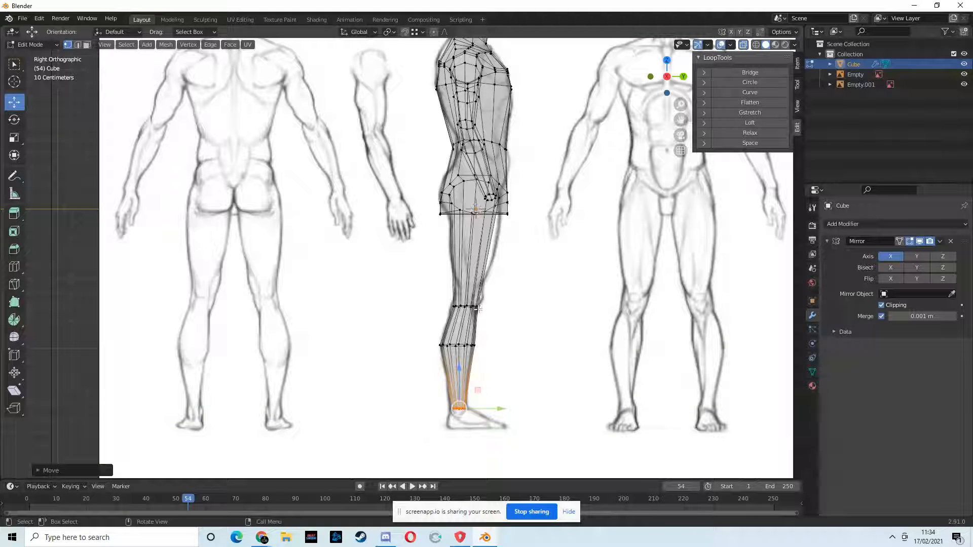
drag(447, 304, 496, 299)
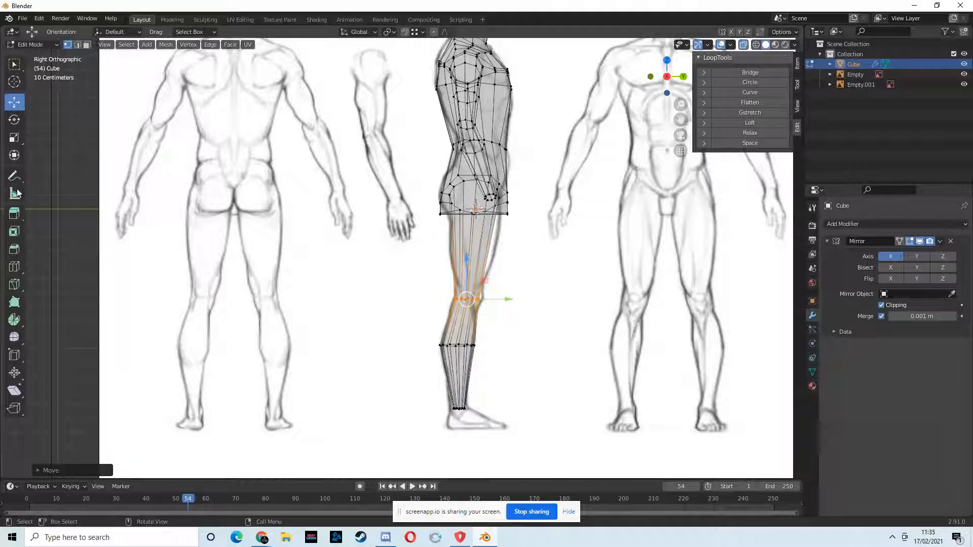
Add a loop cut around the middle of the thigh.
click(14, 266)
drag(482, 258, 479, 256)
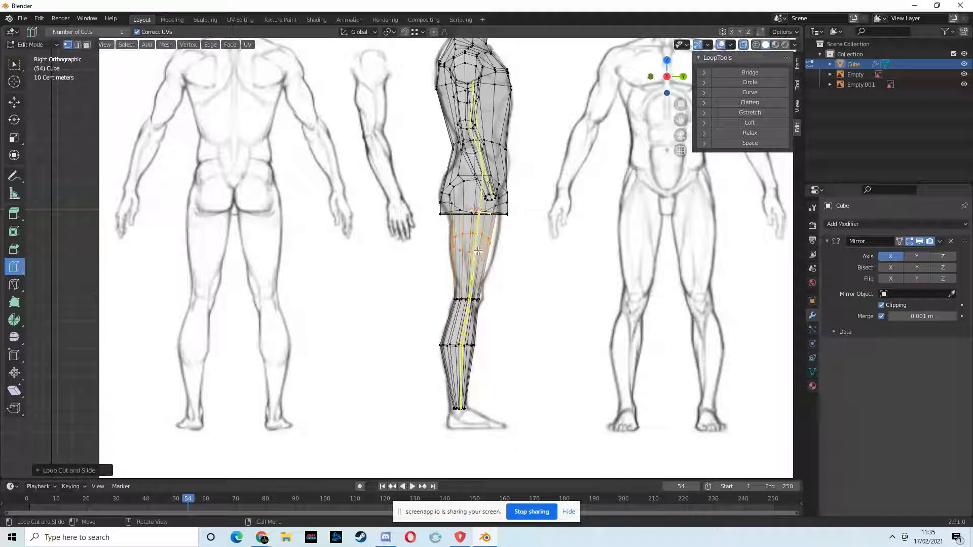
key(s)
click(486, 261)
middle_drag(486, 261, 401, 266)
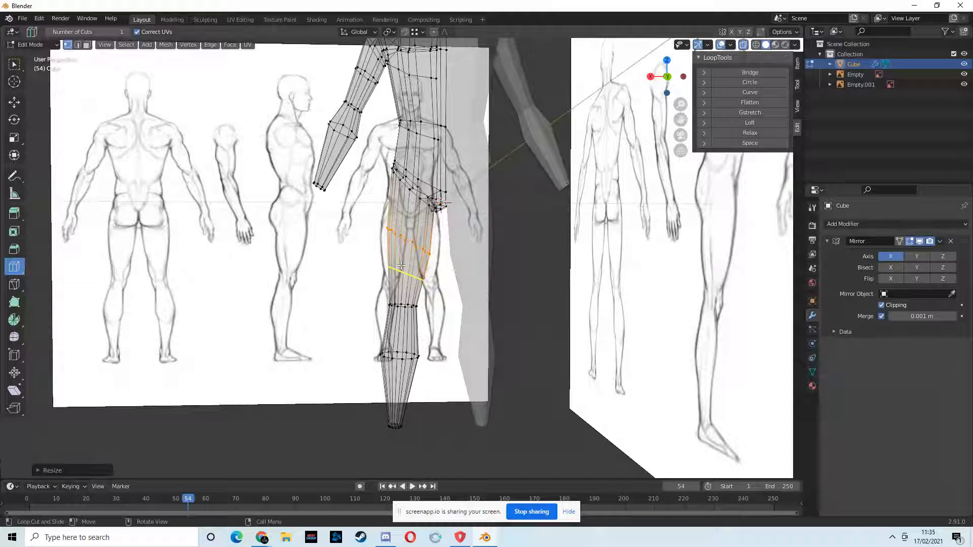
click(446, 257)
key(ctrl+z)
key(ctrl+z)
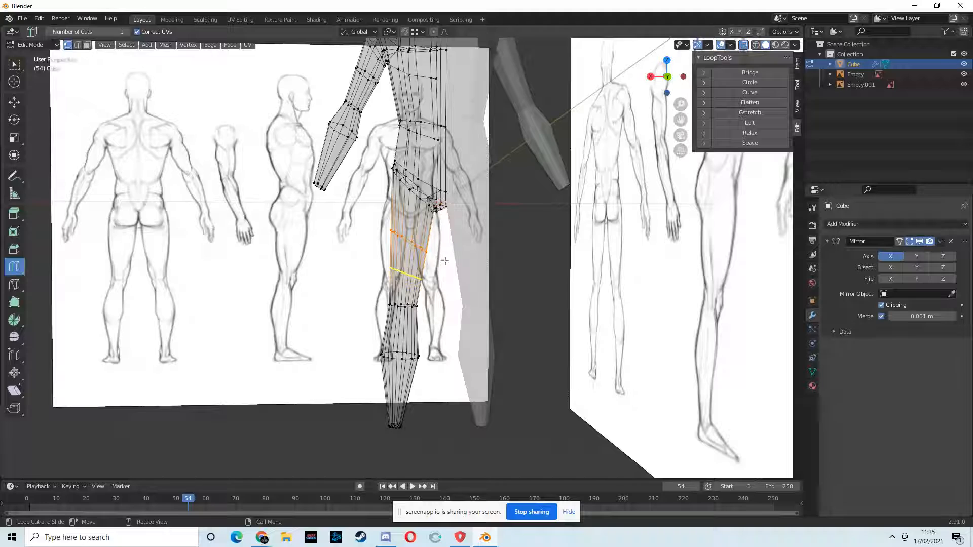
Rotate the slanted thigh loop by about 23 degrees so that it runs nearly level across the leg.
key(r)
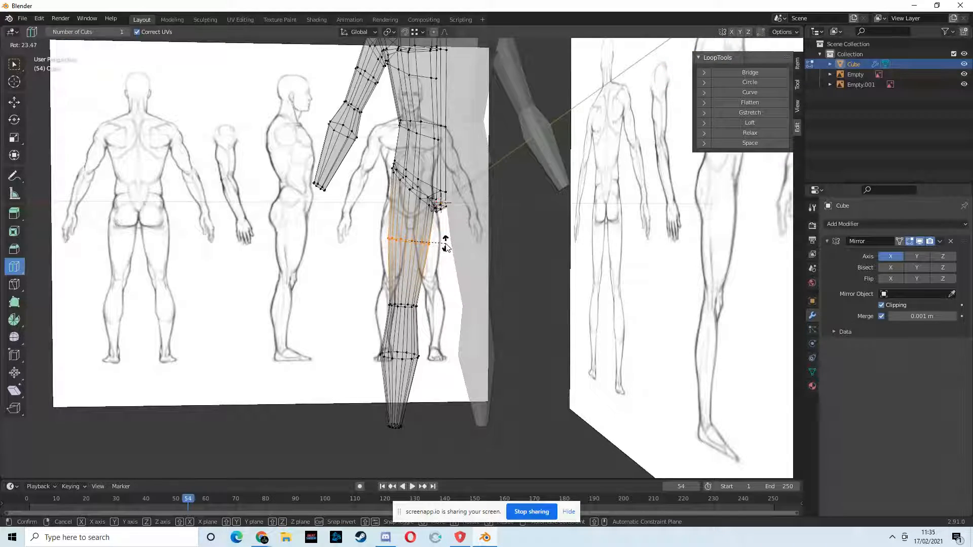
click(446, 244)
middle_drag(446, 244, 543, 265)
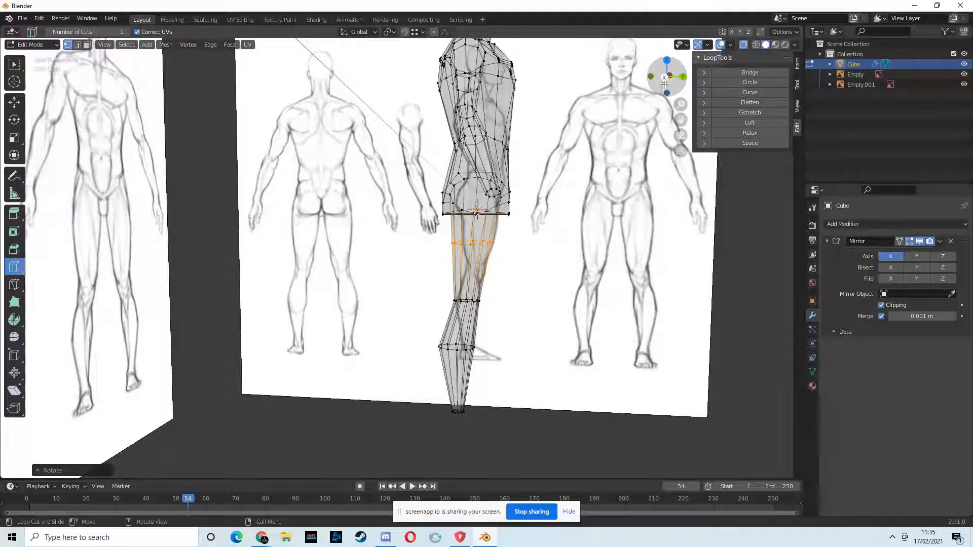
Examine the leg shape against the references from several angles, including the back view and with X-ray off.
middle_drag(606, 146, 501, 197)
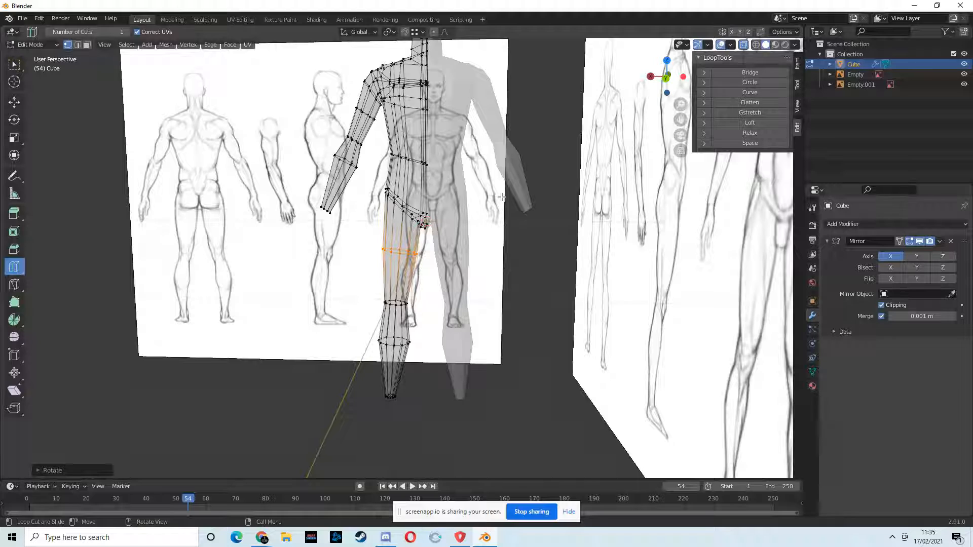
mouse_move(434, 213)
middle_down()
mouse_move(456, 213)
mouse_move(381, 220)
mouse_move(430, 214)
mouse_move(425, 221)
middle_up()
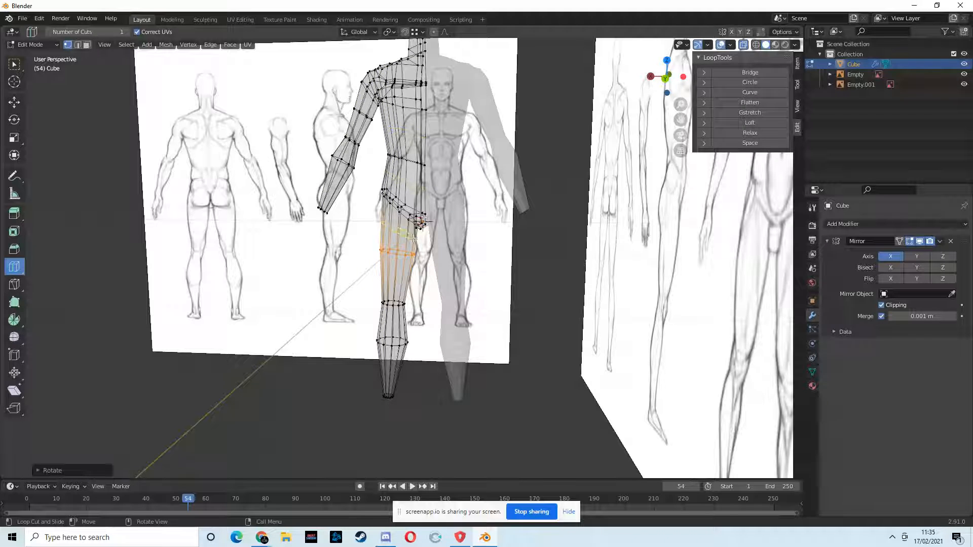
middle_drag(314, 211, 608, 91)
middle_drag(669, 79, 588, 147)
middle_drag(406, 149, 422, 233)
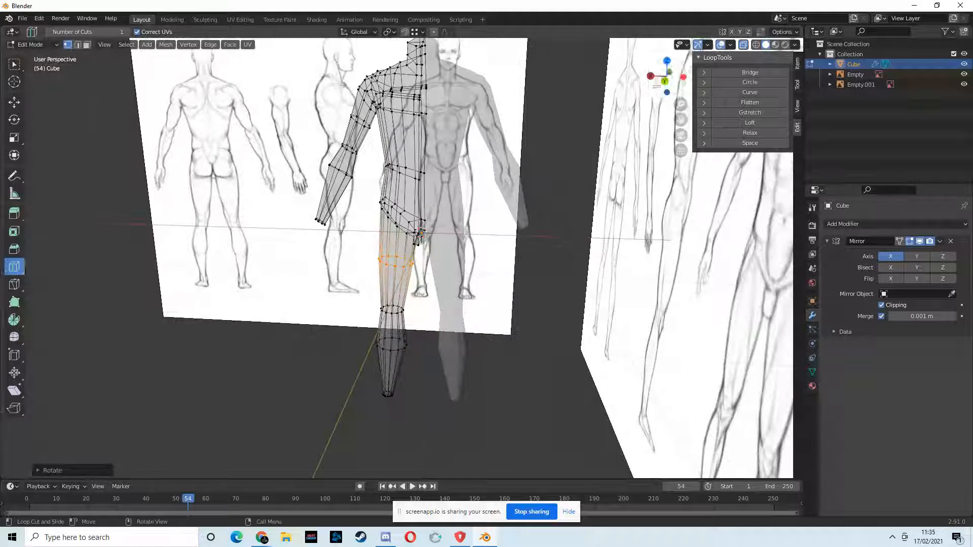
click(662, 81)
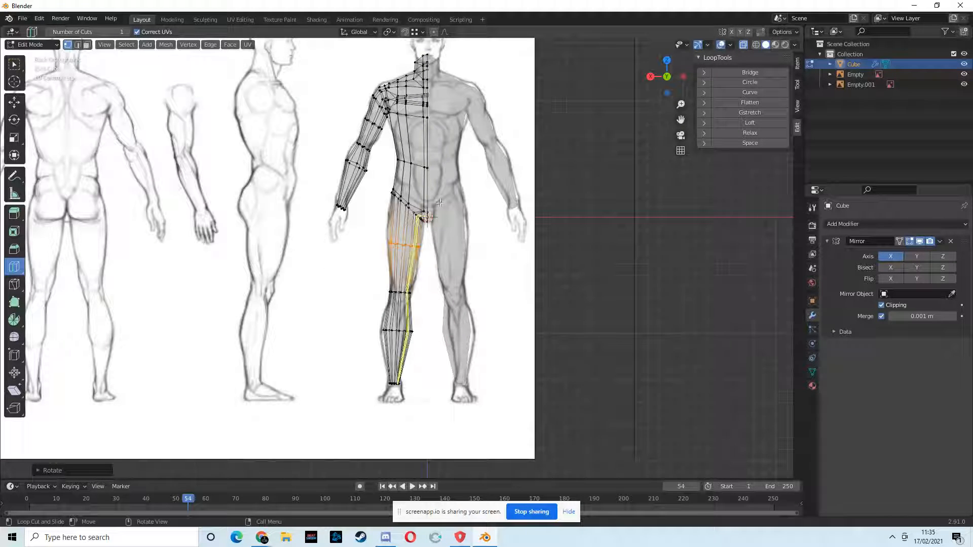
click(744, 45)
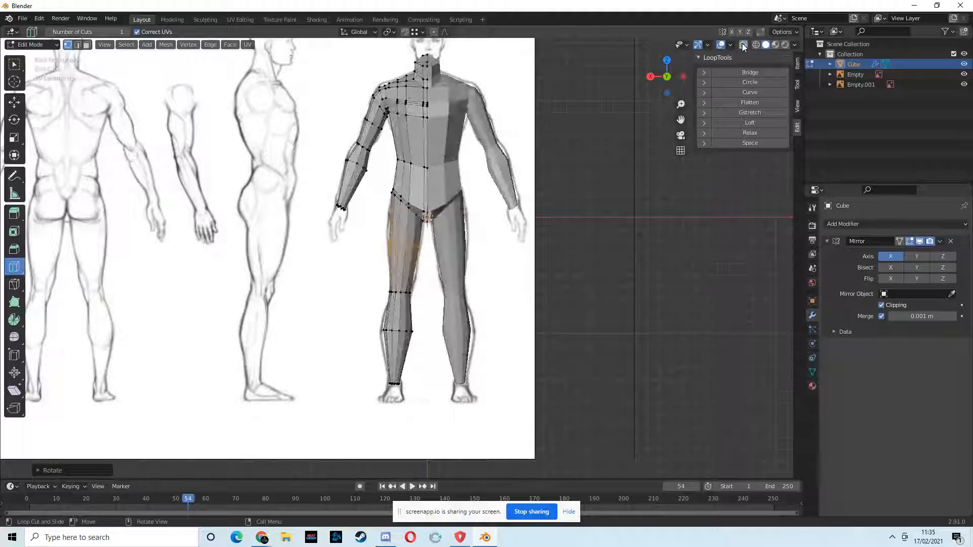
middle_drag(478, 188, 400, 288)
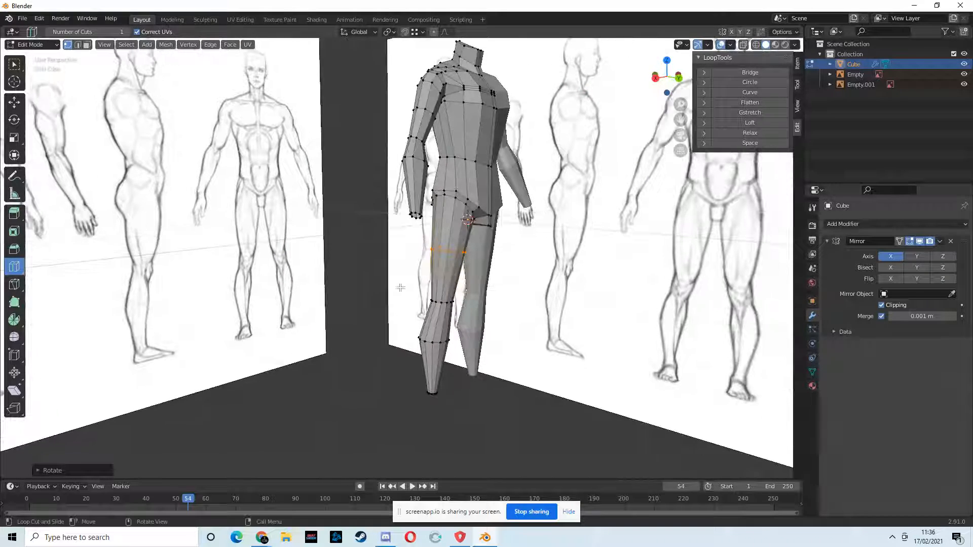
In the right orthographic view with X-ray on, move the pelvis's lower front corner vertices inward and up toward the reference outline.
click(677, 76)
click(650, 77)
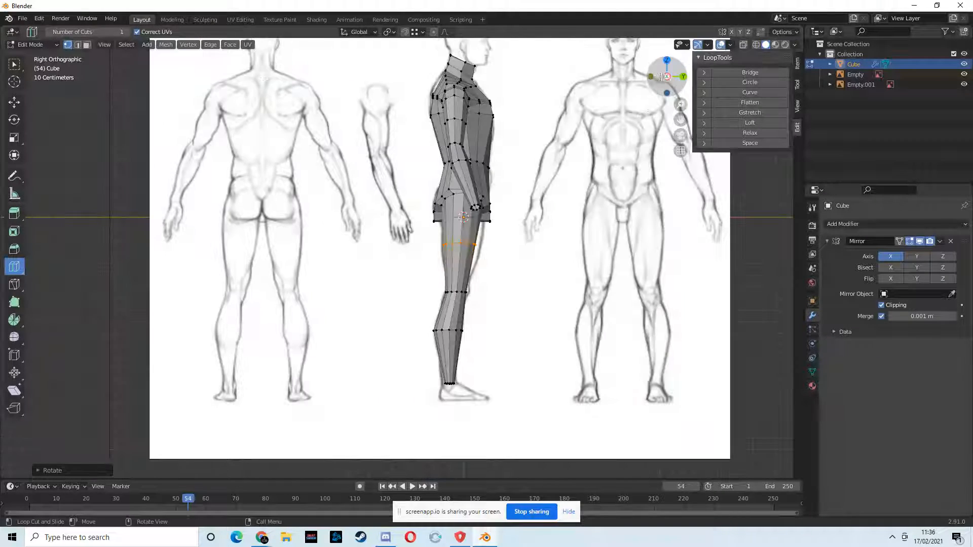
click(744, 45)
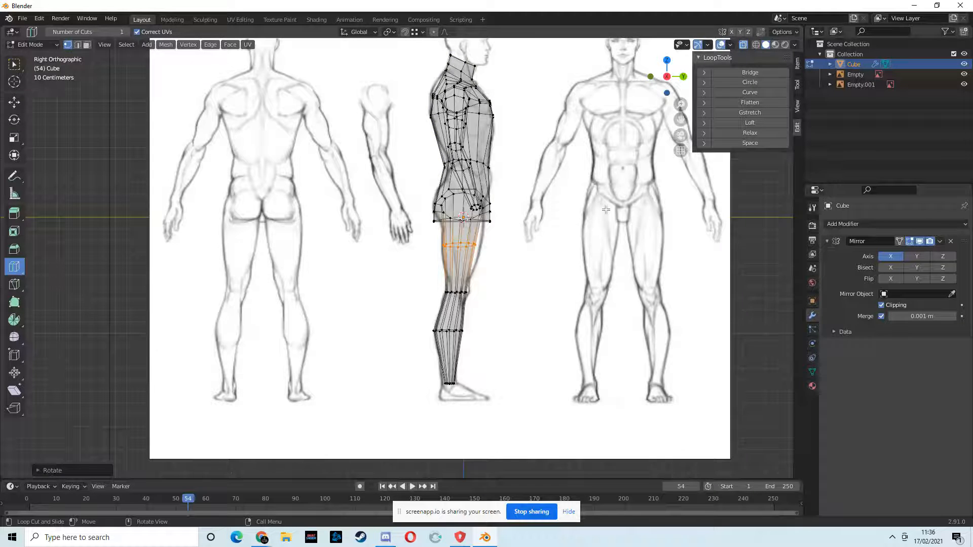
scroll(83, 116, up, 2)
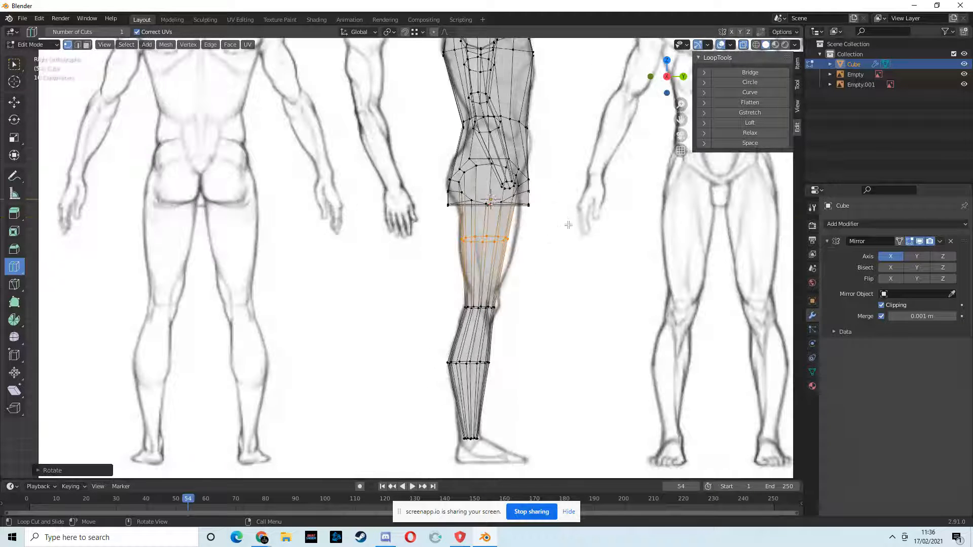
click(15, 66)
drag(546, 192, 539, 213)
click(16, 104)
drag(571, 204, 558, 203)
Select the front hip vertices just above the lower corner and move them slightly back toward the reference outline.
drag(516, 170, 551, 181)
click(559, 190)
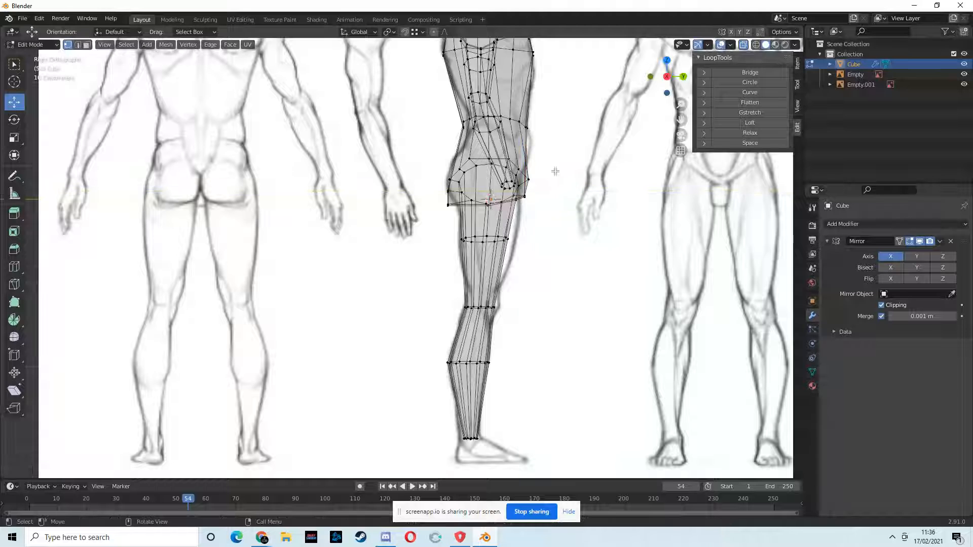
drag(557, 182, 554, 208)
In the right orthographic view, pull the pelvis's lower back corner forward and adjust the buttock vertices toward the reference outline.
middle_drag(562, 215, 672, 90)
click(668, 79)
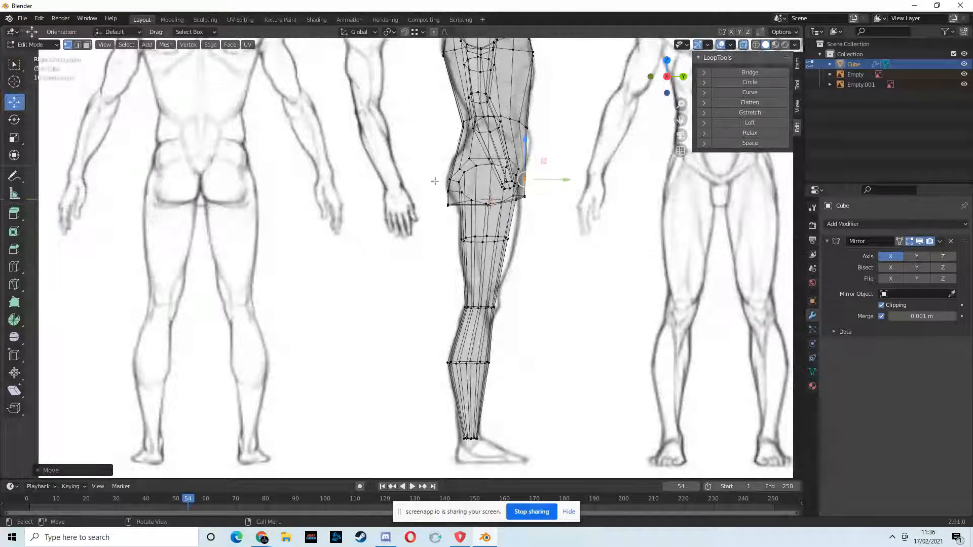
click(448, 205)
drag(484, 206, 488, 201)
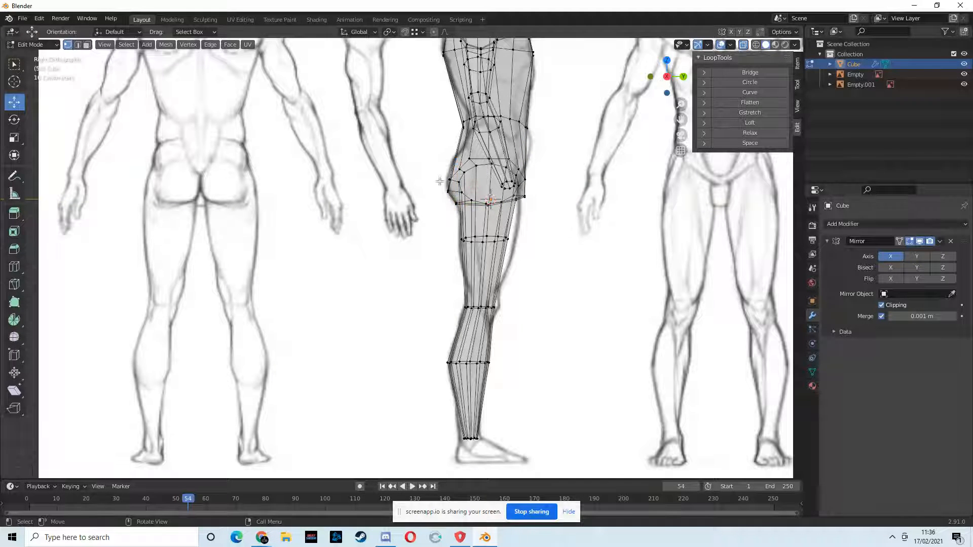
drag(456, 160, 451, 157)
middle_drag(547, 189, 516, 198)
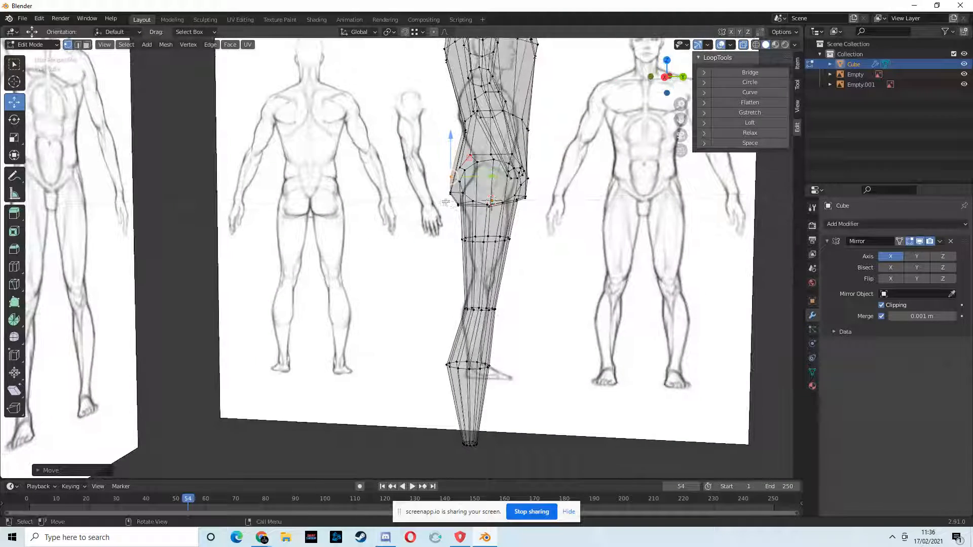
Raise the pelvis's lower back vertices along Z and shift the buttock's outer vertices slightly along Y.
drag(448, 203, 463, 211)
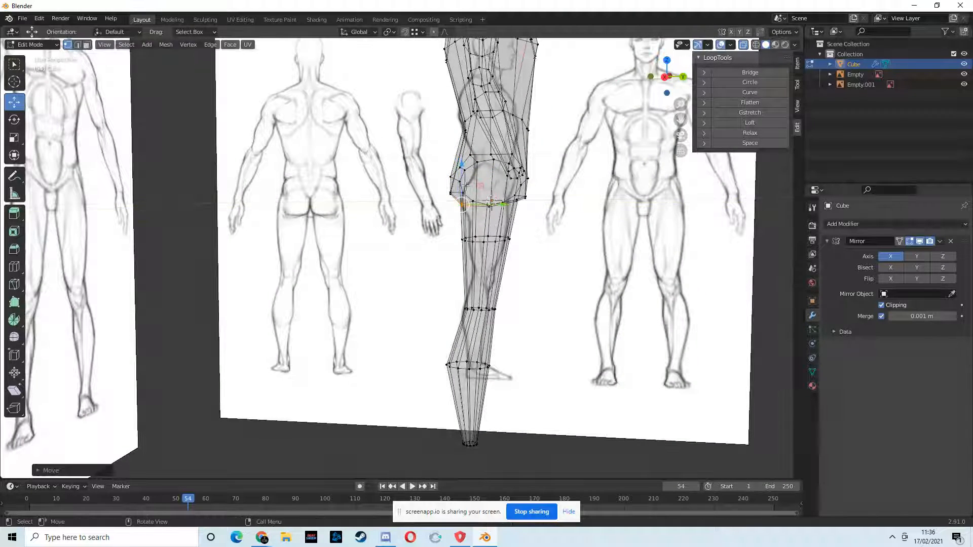
key(g)
key(z)
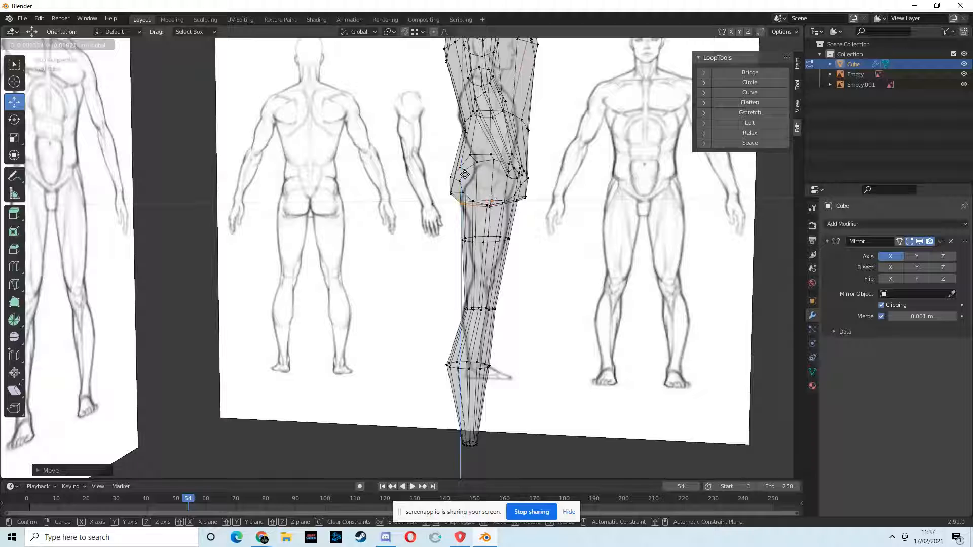
key(y)
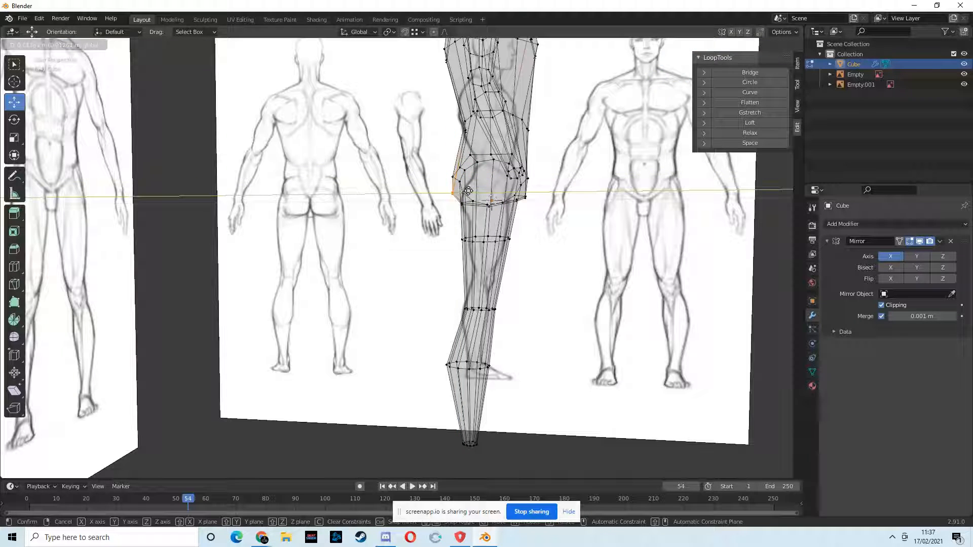
drag(470, 190, 469, 190)
Turn off X-ray and hide the Empty and Empty.001 reference images to show the body alone.
middle_drag(471, 195, 740, 195)
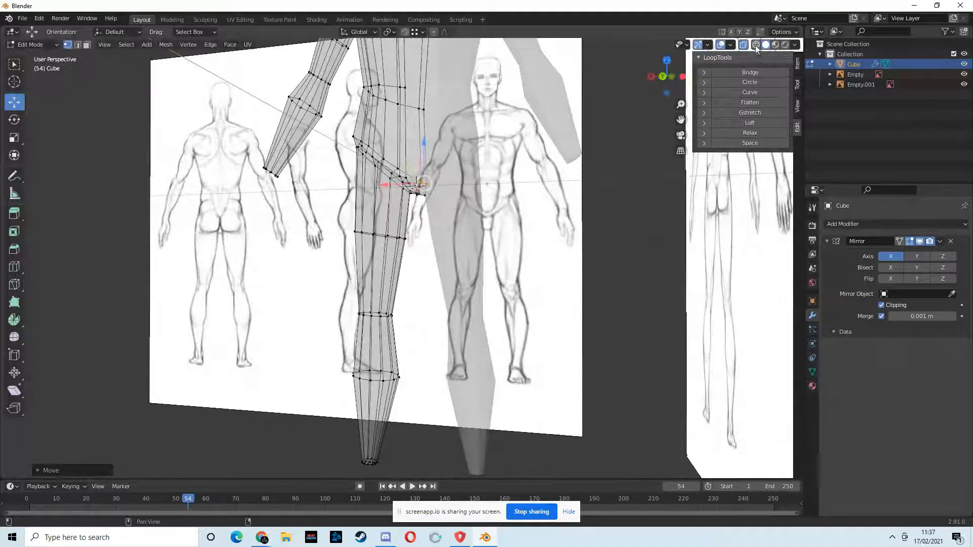
click(742, 47)
scroll(507, 208, down, 3)
middle_drag(479, 218, 429, 229)
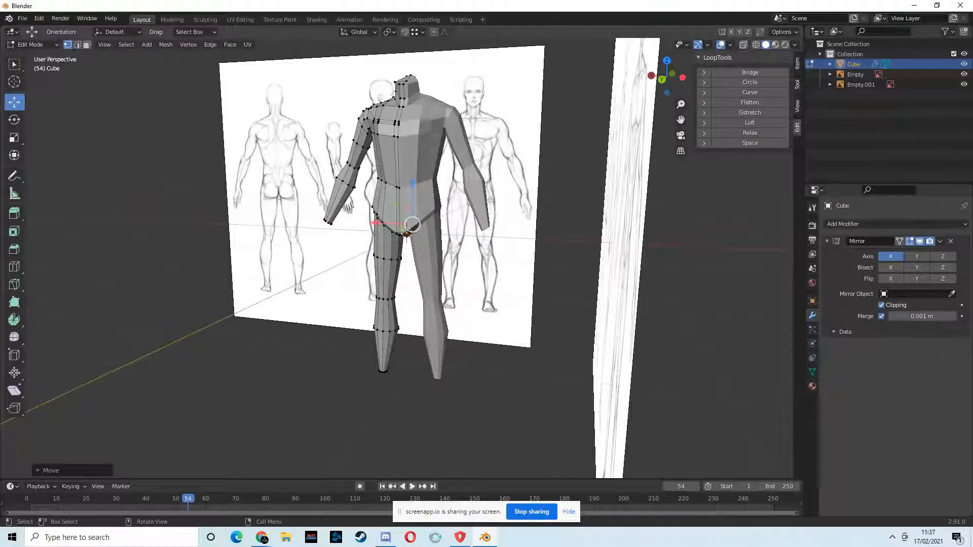
click(964, 85)
click(964, 74)
middle_drag(595, 173, 615, 160)
scroll(482, 200, up, 4)
middle_drag(482, 199, 524, 202)
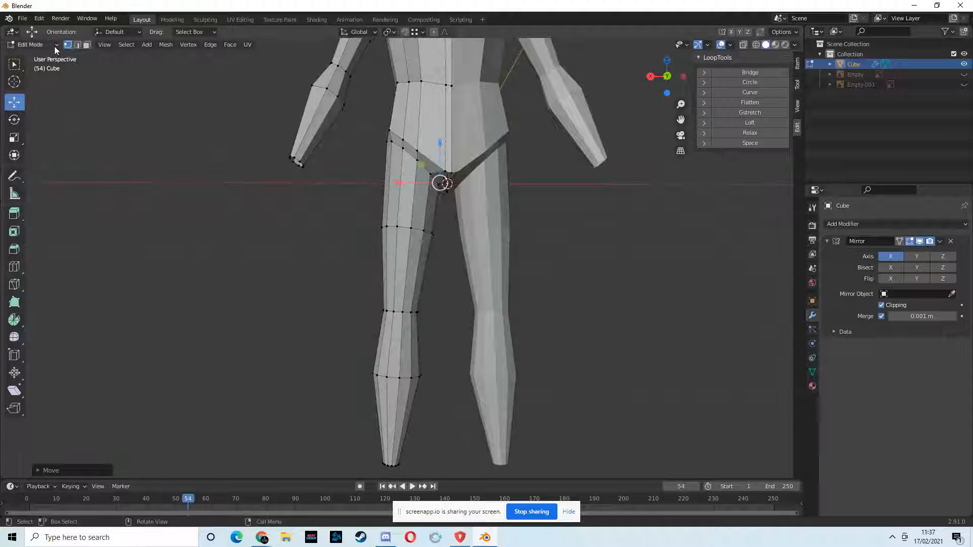
Switch the body mesh to Sculpt Mode and display it in wireframe shading.
click(56, 46)
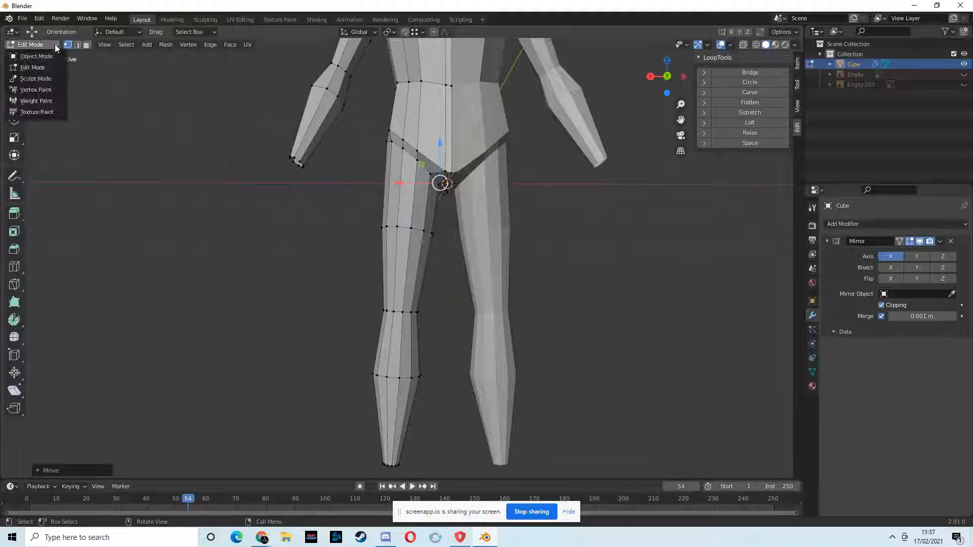
click(39, 80)
scroll(306, 272, down, 4)
middle_drag(306, 272, 310, 303)
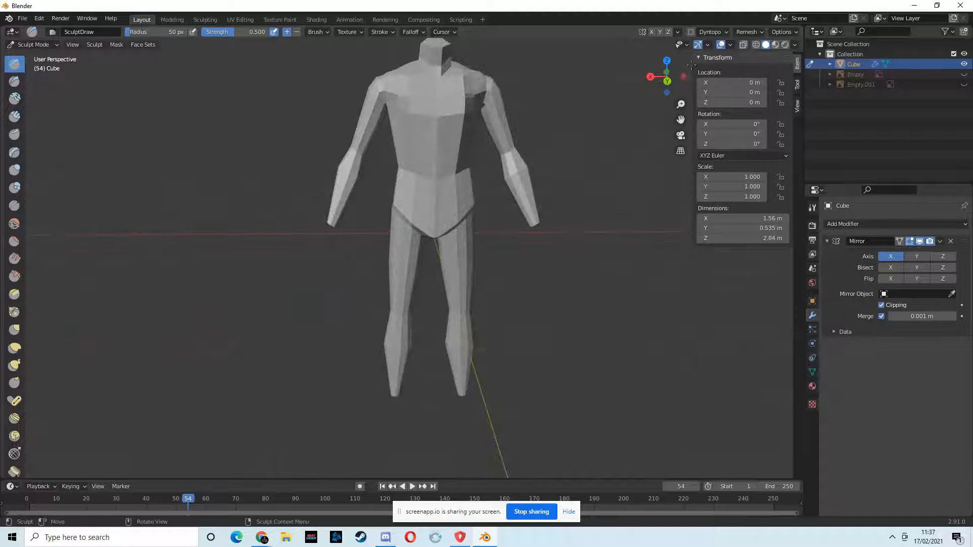
click(756, 44)
mouse_move(533, 248)
middle_down()
mouse_move(537, 218)
mouse_move(538, 233)
mouse_move(526, 238)
middle_up()
Set the SculptDraw brush strength to 0.144 and brush along the crease between pelvis and thigh.
drag(231, 32, 207, 38)
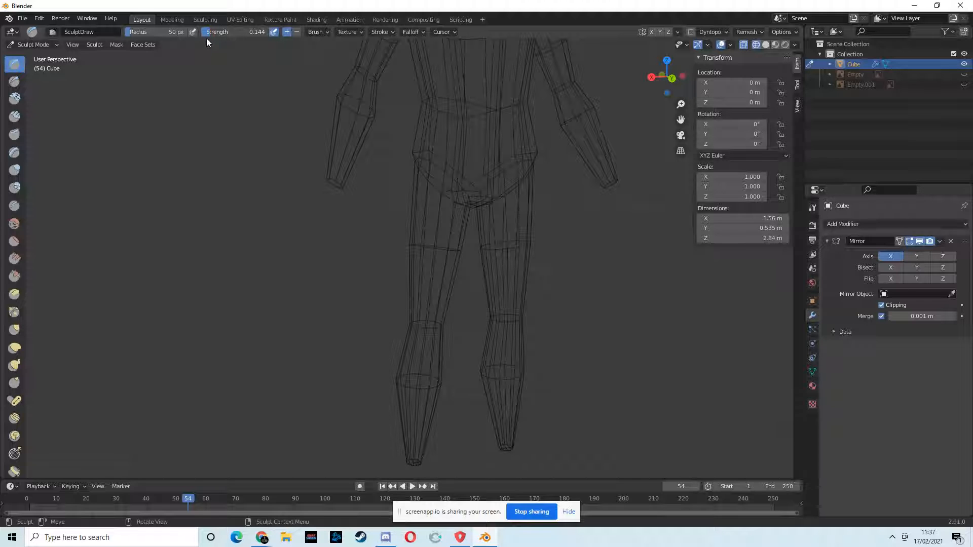
mouse_move(375, 238)
middle_down()
mouse_move(421, 241)
mouse_move(387, 240)
middle_up()
drag(489, 197, 459, 193)
mouse_move(412, 155)
mouse_down()
mouse_move(428, 147)
mouse_move(446, 196)
mouse_up()
Return to solid shading and brush over the hip crease and the crotch with SculptDraw.
click(743, 45)
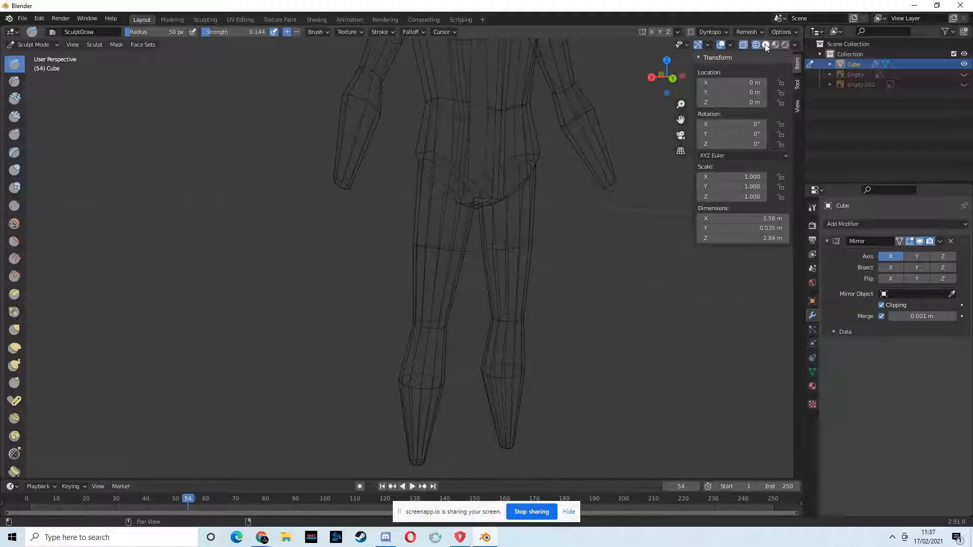
click(766, 45)
mouse_move(479, 180)
mouse_down()
mouse_move(462, 163)
mouse_move(429, 160)
mouse_up()
middle_drag(423, 152, 445, 163)
drag(432, 187, 445, 197)
middle_drag(445, 197, 472, 183)
drag(404, 205, 409, 206)
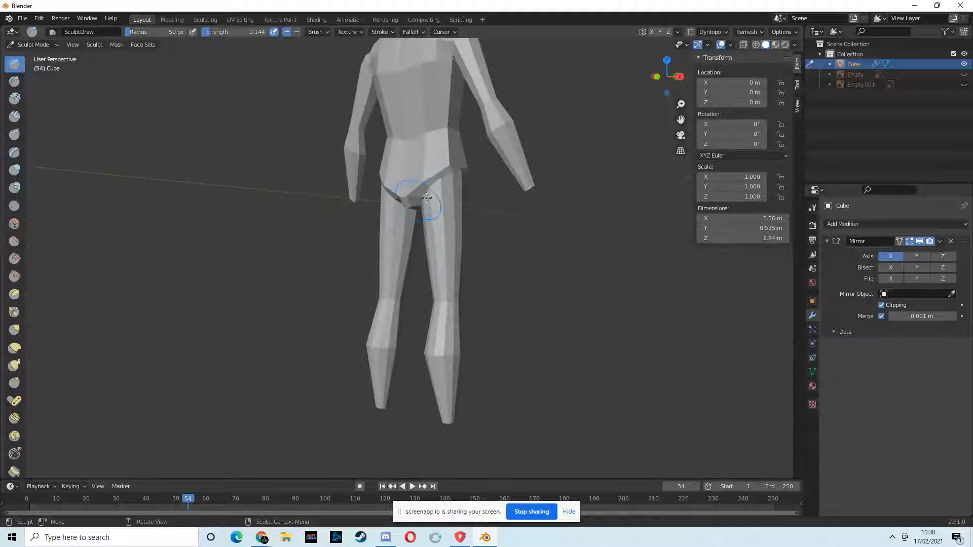
Raise the SculptDraw strength to 0.204 and brush over the crotch and the hip creases from several sides.
drag(208, 31, 215, 31)
drag(420, 200, 404, 208)
mouse_move(424, 170)
middle_down()
mouse_move(448, 182)
mouse_move(279, 183)
middle_up()
drag(446, 167, 441, 160)
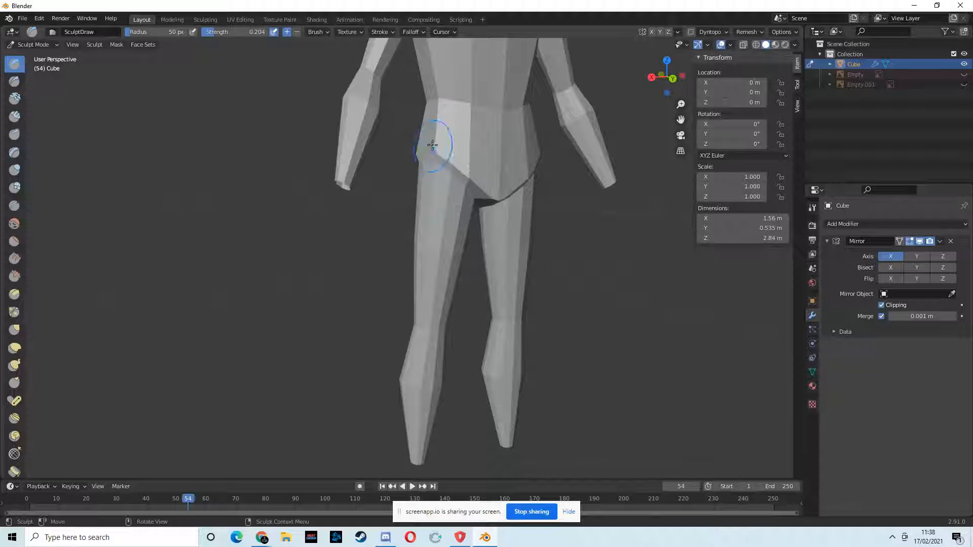
mouse_move(446, 166)
middle_down()
mouse_move(432, 117)
mouse_move(411, 167)
middle_up()
drag(411, 166, 410, 168)
mouse_move(436, 203)
middle_down()
mouse_move(334, 197)
mouse_move(289, 206)
mouse_move(360, 205)
middle_up()
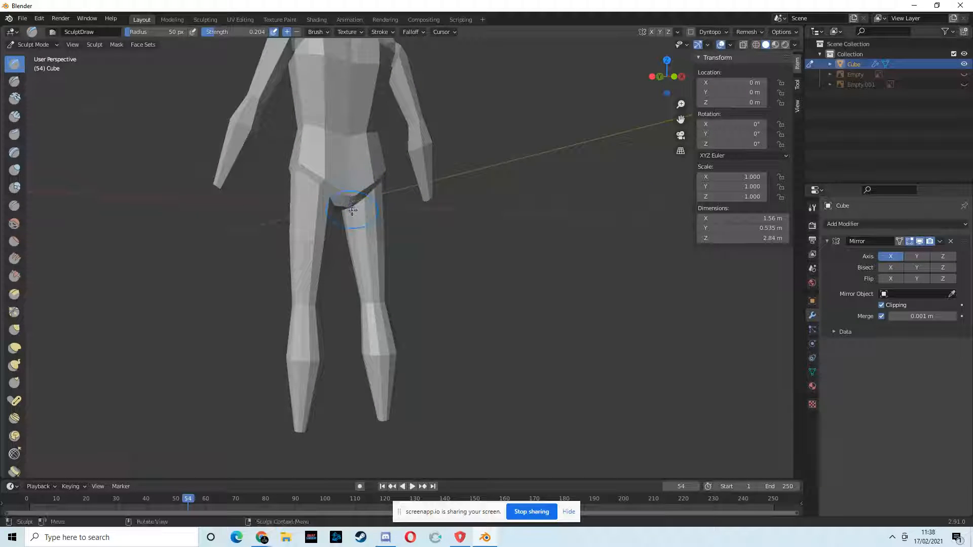
Brush over the torso and shoulders with SculptDraw from several sides.
mouse_move(363, 194)
middle_down()
mouse_move(363, 221)
mouse_move(378, 196)
middle_up()
scroll(378, 195, down, 4)
middle_drag(446, 101, 282, 103)
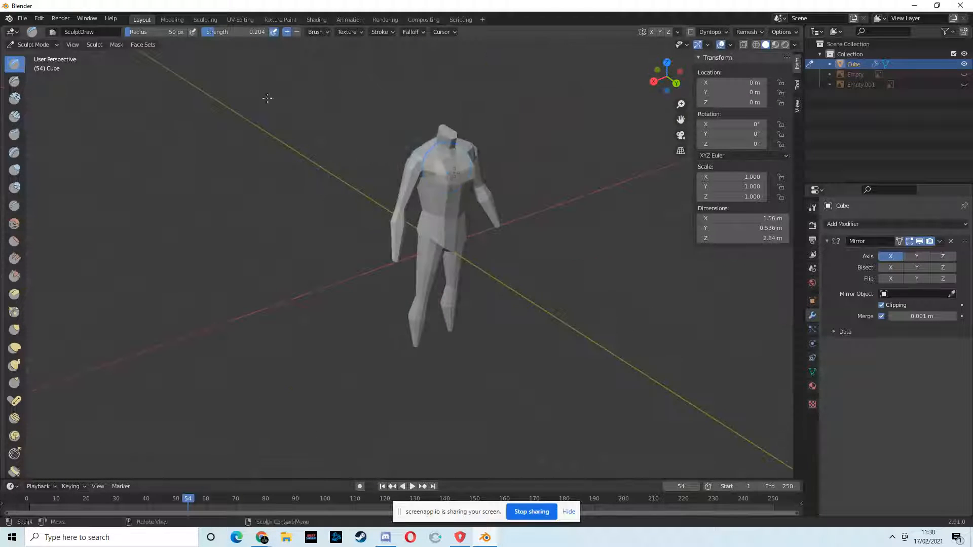
mouse_move(430, 176)
middle_down()
mouse_move(422, 149)
mouse_move(422, 185)
middle_up()
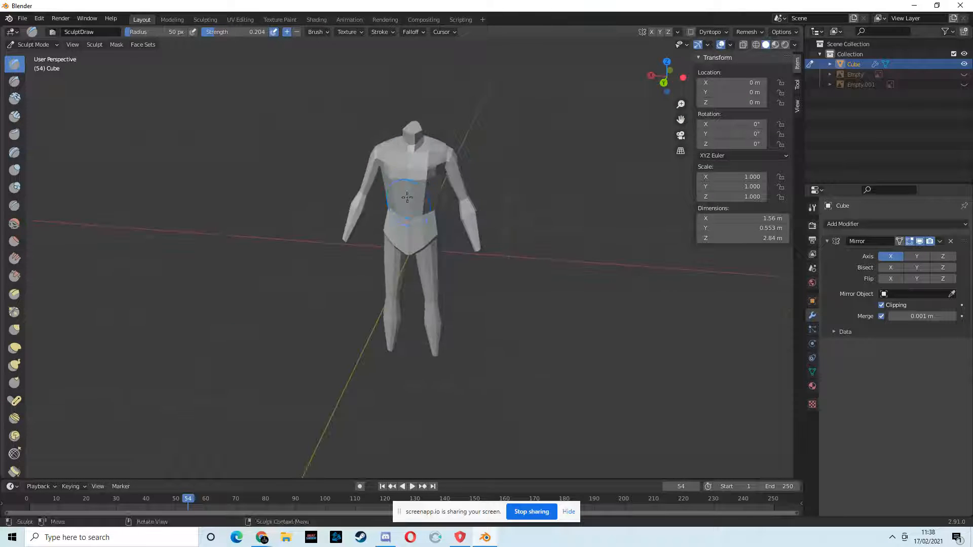
scroll(420, 185, up, 2)
middle_drag(394, 122, 445, 144)
drag(427, 118, 420, 114)
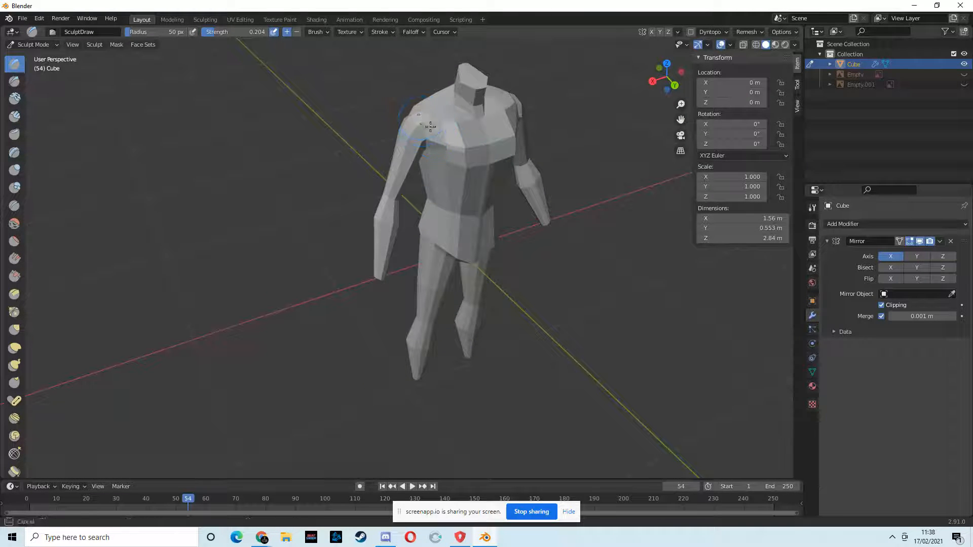
mouse_move(422, 105)
middle_down()
mouse_move(460, 99)
mouse_move(506, 113)
middle_up()
middle_drag(453, 95, 436, 91)
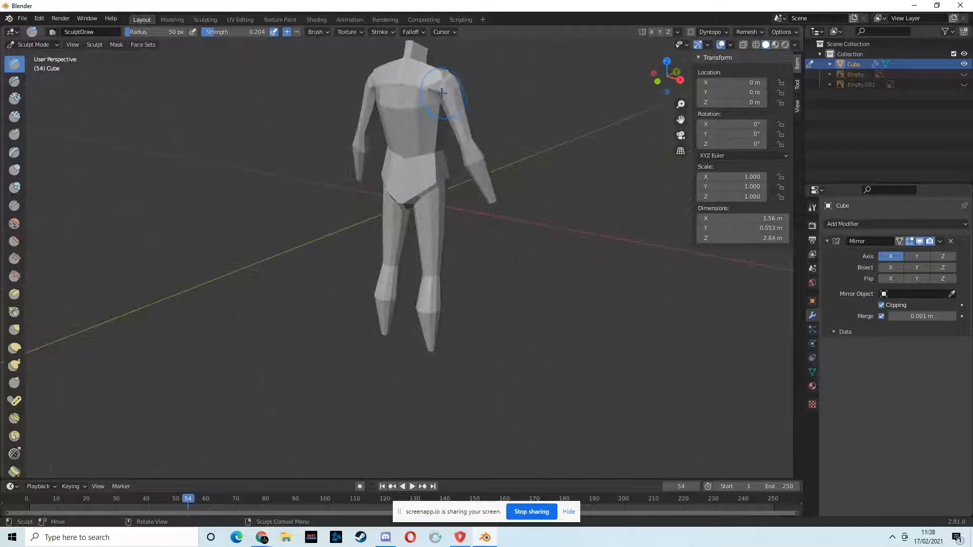
scroll(448, 129, up, 2)
shift+middle_drag(447, 129, 426, 271)
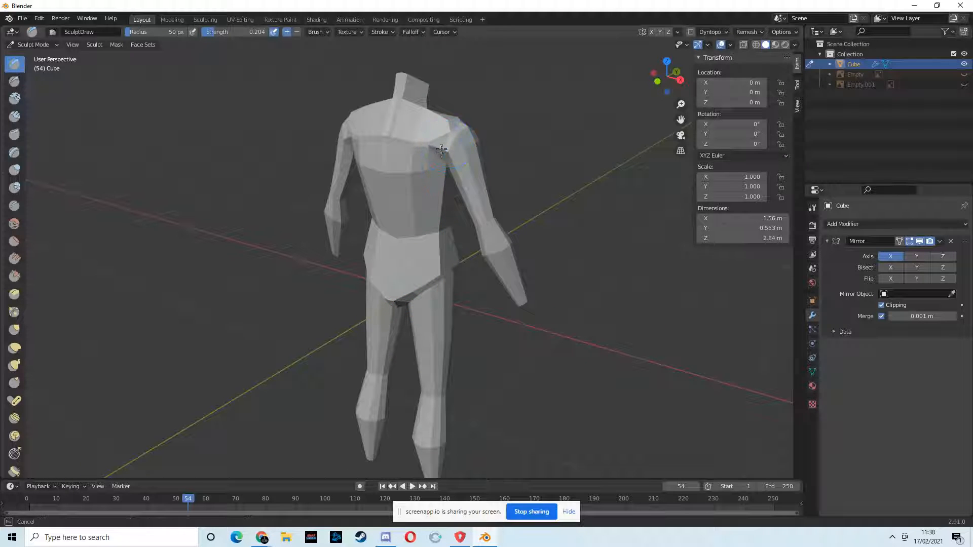
Raise the SculptDraw strength to 0.374 and undo the last brush strokes on the torso and shoulders.
drag(214, 32, 235, 34)
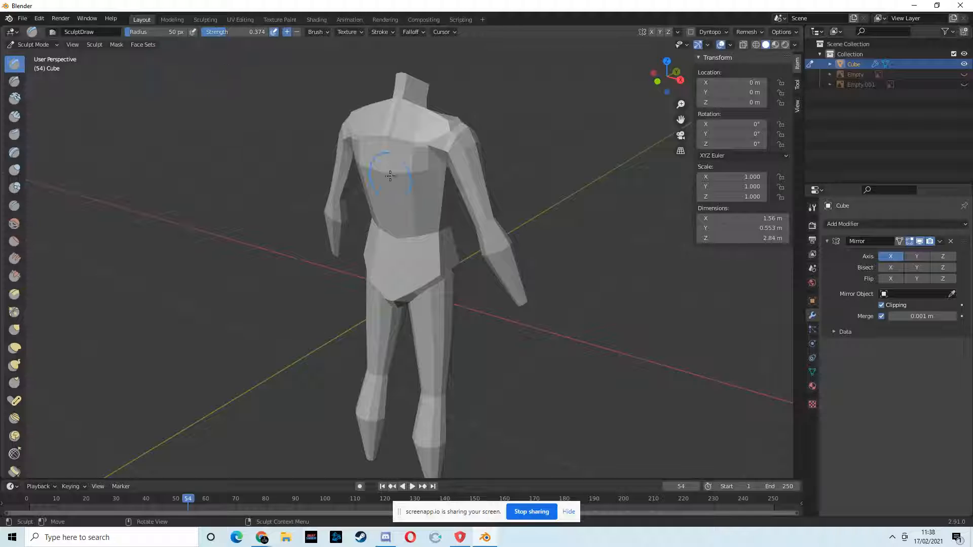
middle_drag(621, 177, 416, 219)
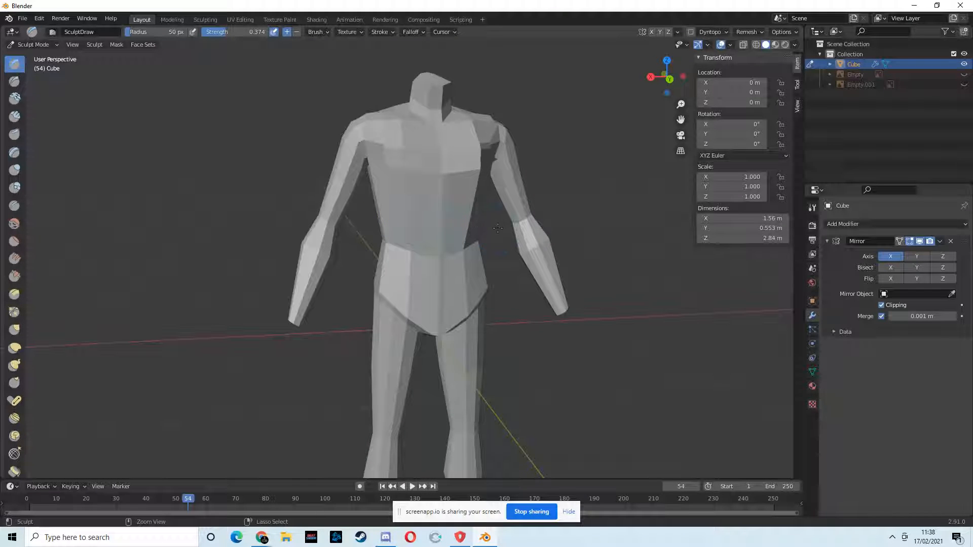
key(ctrl+z)
key(ctrl+z)
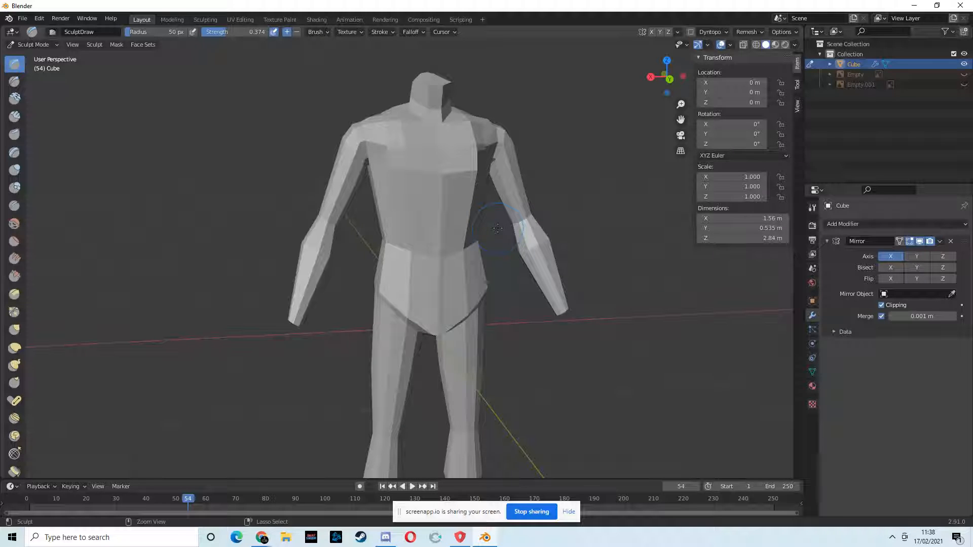
Choose the Smooth brush at strength 0.152 and brush over the crotch and hip creases.
middle_drag(498, 228, 455, 306)
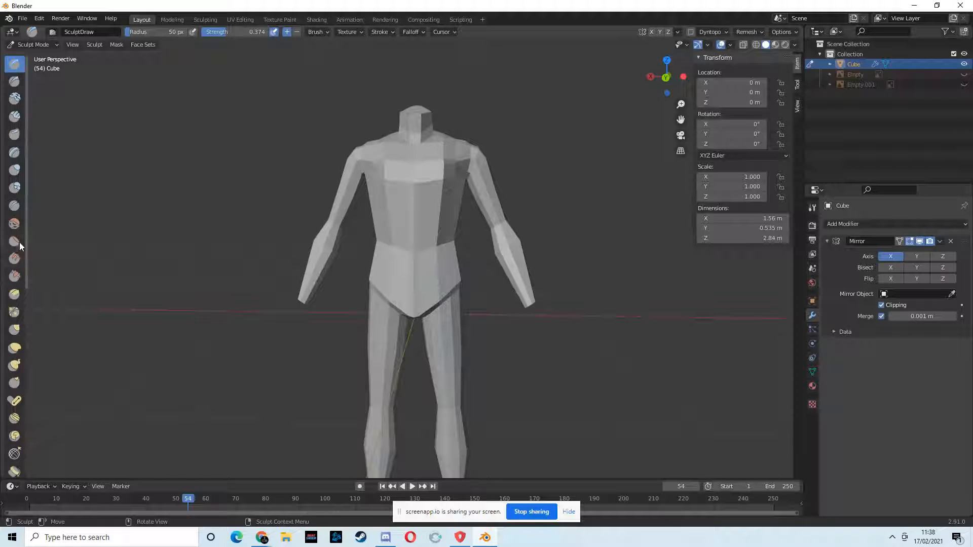
click(15, 224)
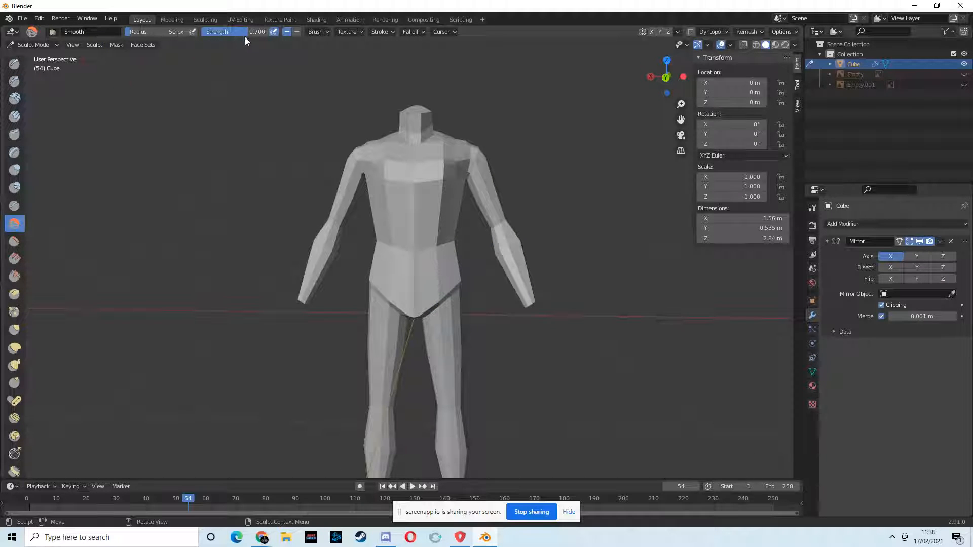
drag(244, 32, 204, 34)
middle_drag(388, 299, 405, 267)
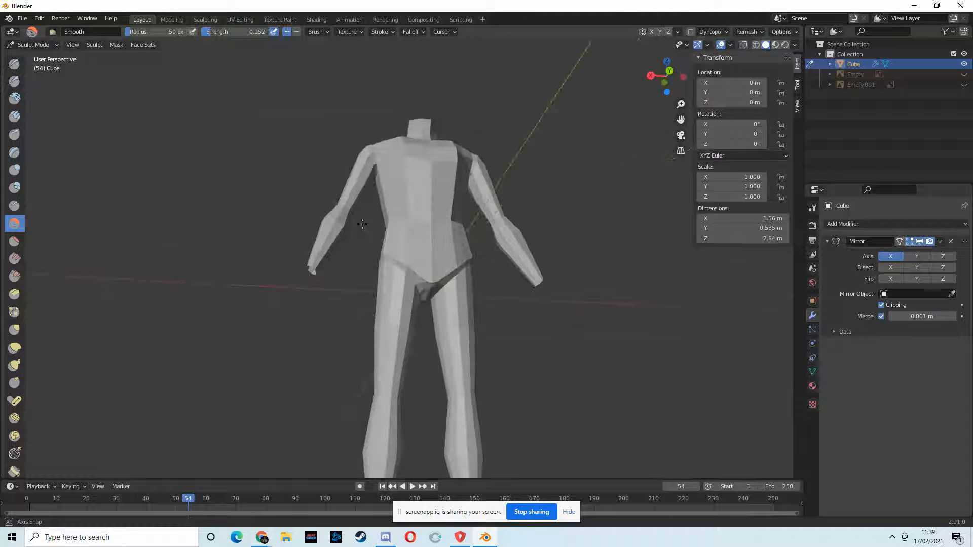
drag(427, 288, 388, 262)
mouse_move(397, 273)
middle_down()
mouse_move(432, 304)
mouse_move(421, 294)
mouse_move(431, 277)
mouse_move(398, 299)
middle_up()
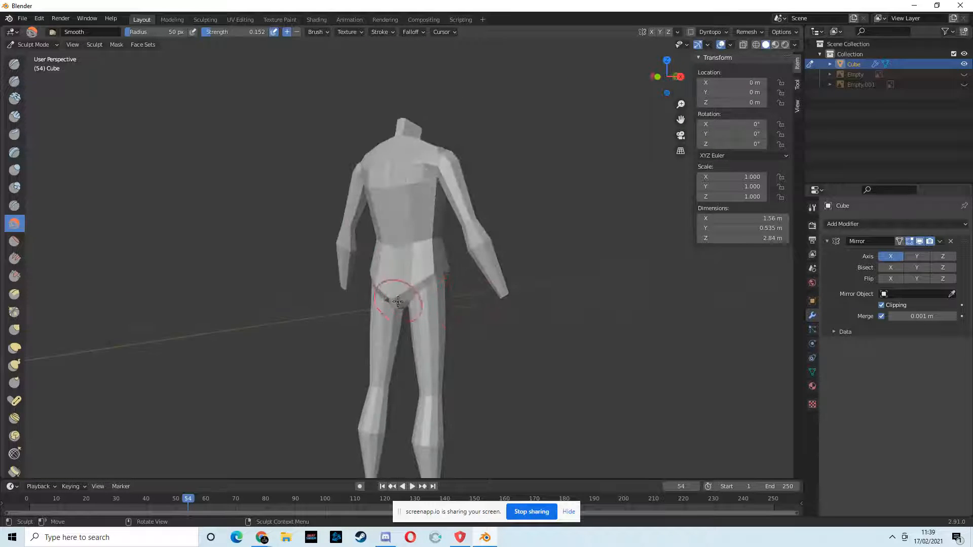
middle_drag(397, 303, 347, 233)
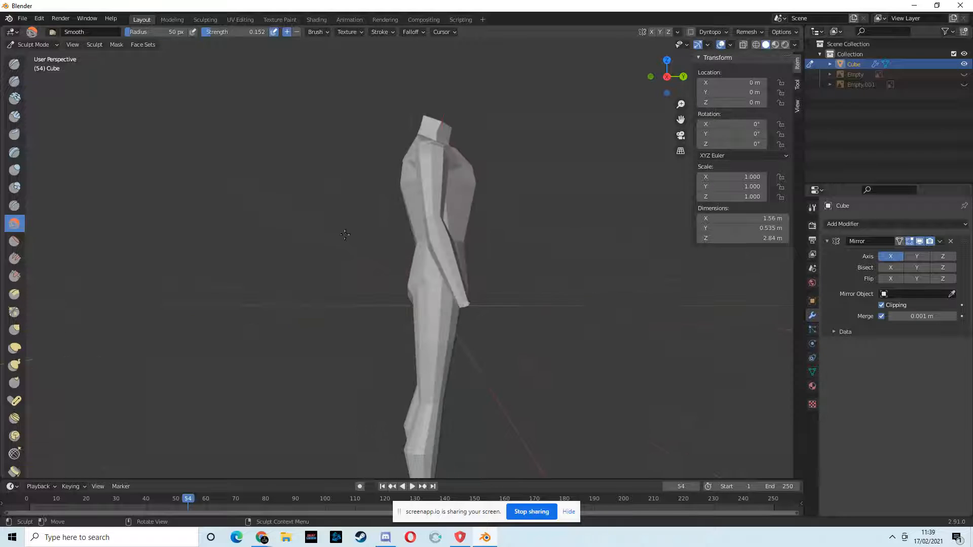
Switch to wireframe shading and brush over the shoulder and armpit area with Smooth.
click(756, 45)
mouse_move(354, 228)
middle_down()
mouse_move(412, 226)
mouse_move(387, 197)
middle_up()
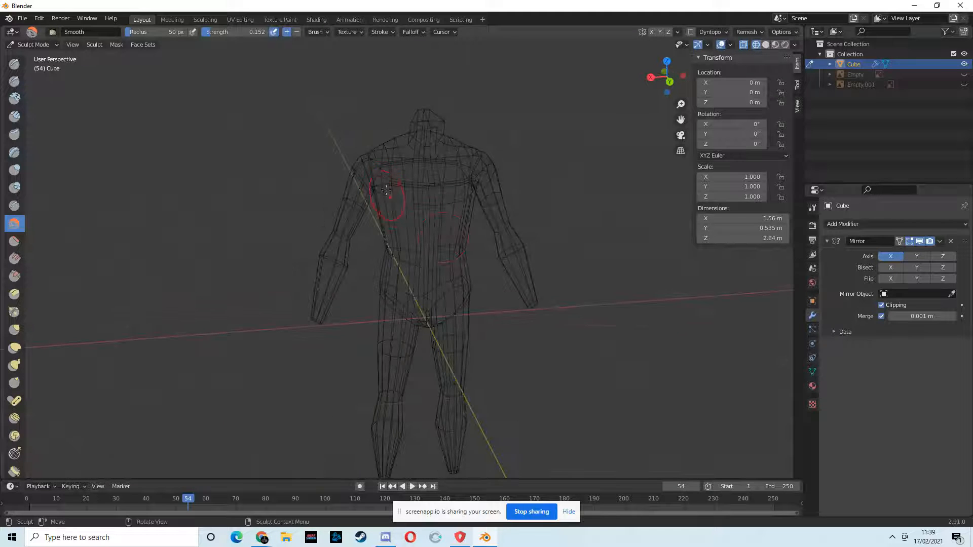
drag(372, 159, 369, 148)
middle_drag(444, 183, 432, 237)
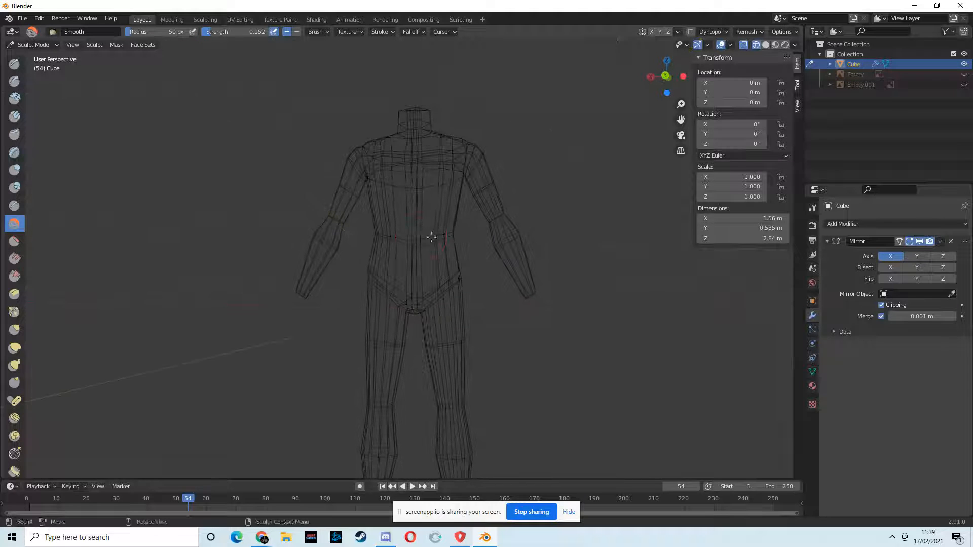
Return to solid shading and smooth the shoulder joint and the side of the torso.
click(766, 45)
mouse_move(456, 248)
middle_down()
mouse_move(407, 259)
mouse_move(437, 152)
middle_up()
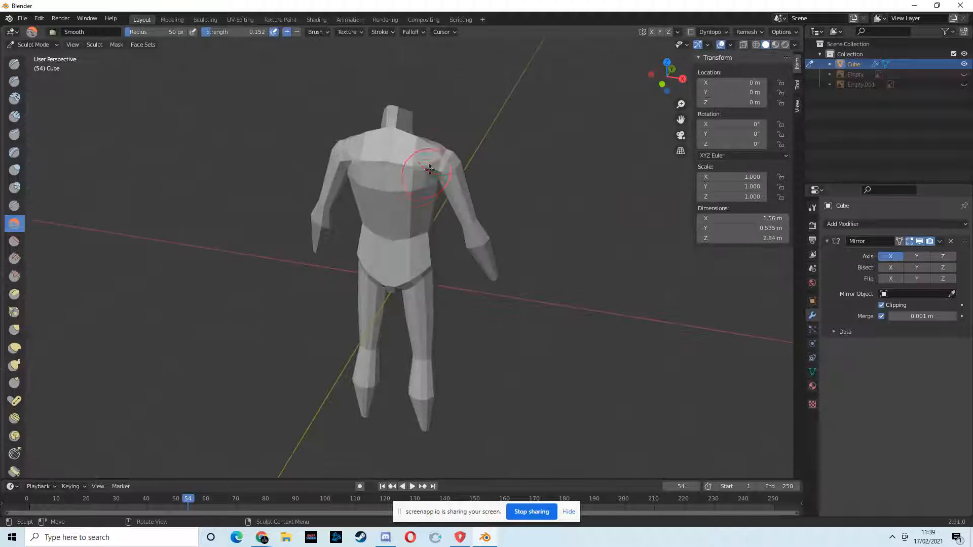
drag(435, 158, 421, 165)
middle_drag(428, 174, 400, 165)
drag(417, 175, 432, 204)
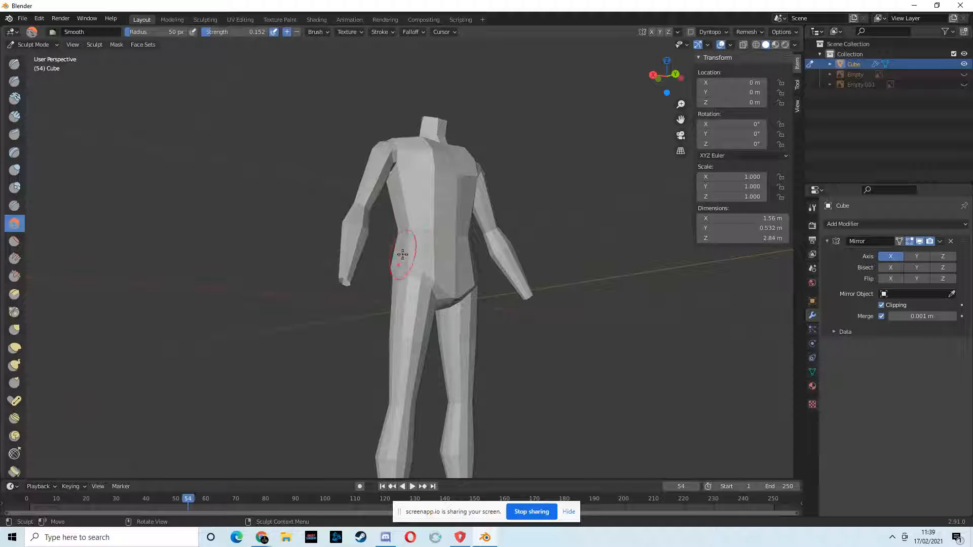
Smooth the hips and the crease between crotch and inner thighs, working from several sides.
middle_drag(395, 268, 424, 314)
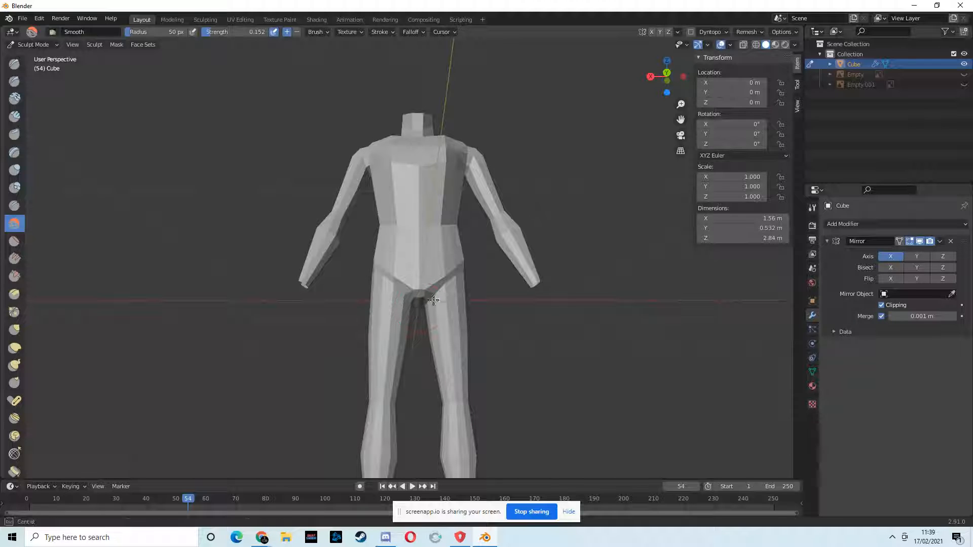
middle_drag(463, 258, 397, 362)
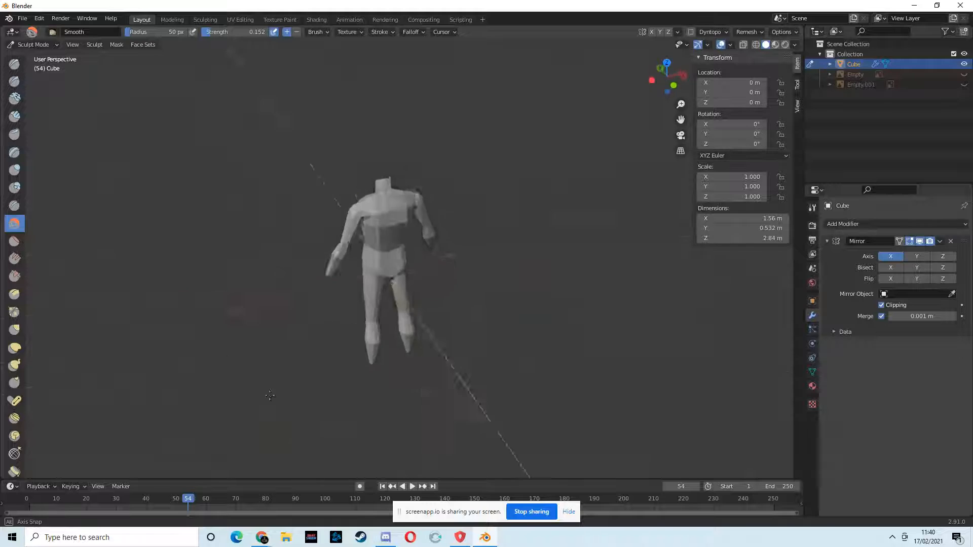
middle_drag(270, 395, 456, 281)
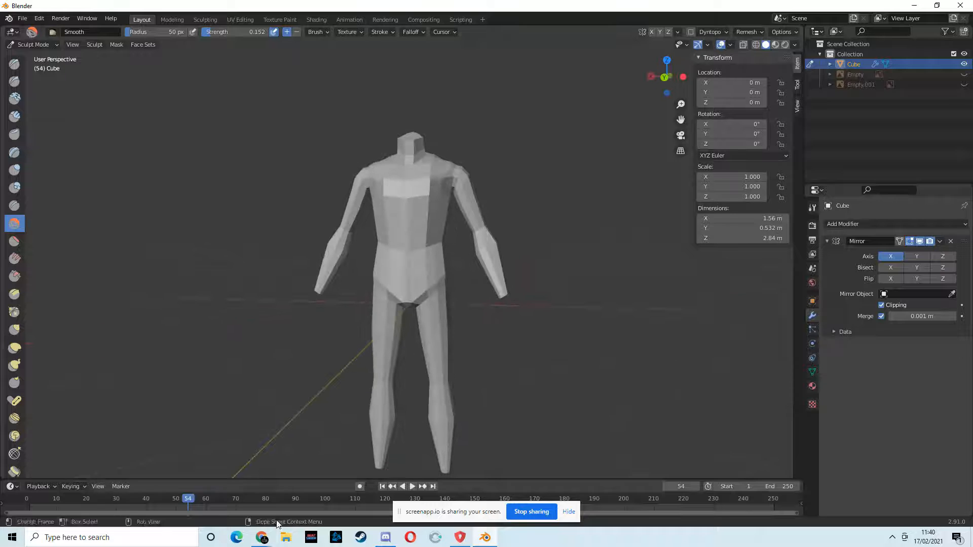
click(239, 510)
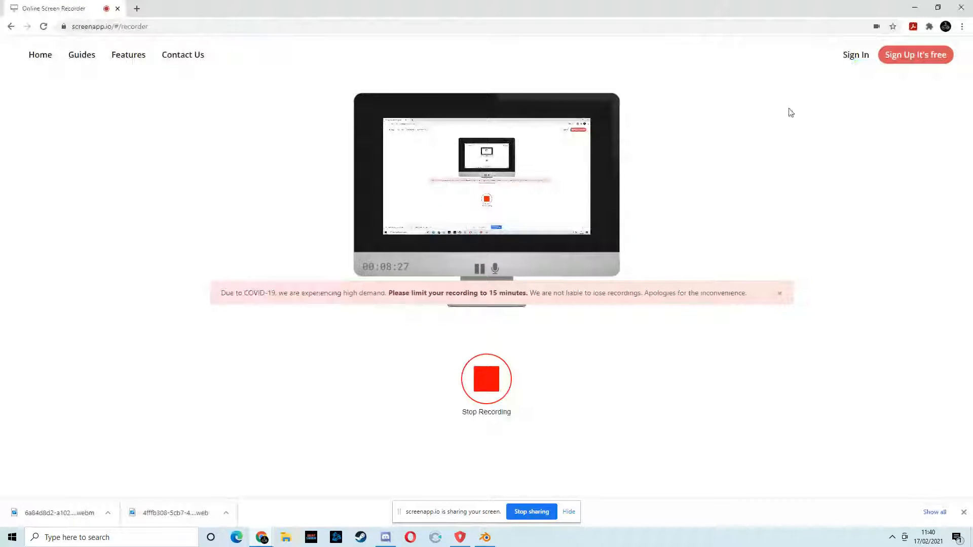
click(914, 6)
scroll(471, 315, down, 1)
mouse_move(470, 315)
middle_down()
mouse_move(401, 316)
mouse_move(481, 323)
middle_up()
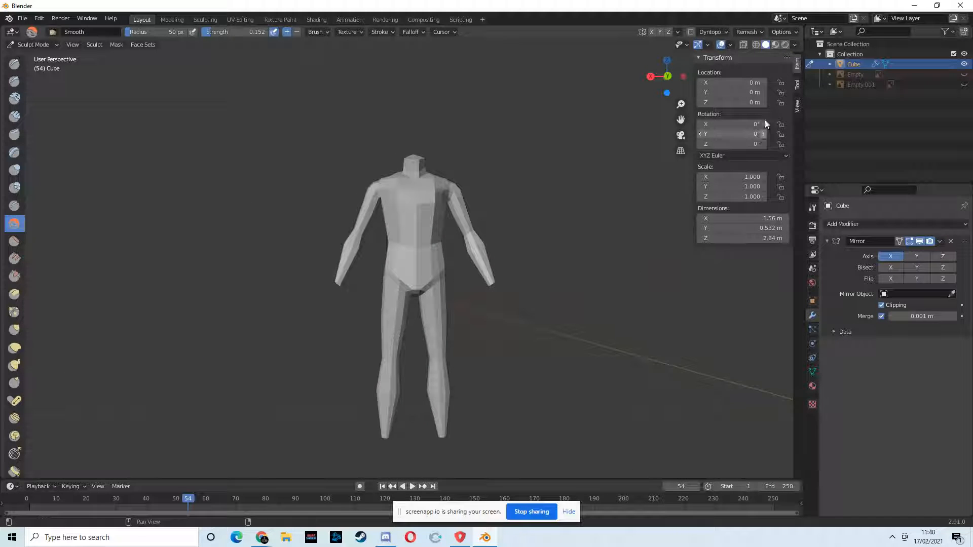
Switch the body mesh from Sculpt Mode to Edit Mode with solid shading and X-ray turned on.
middle_drag(493, 410, 398, 375)
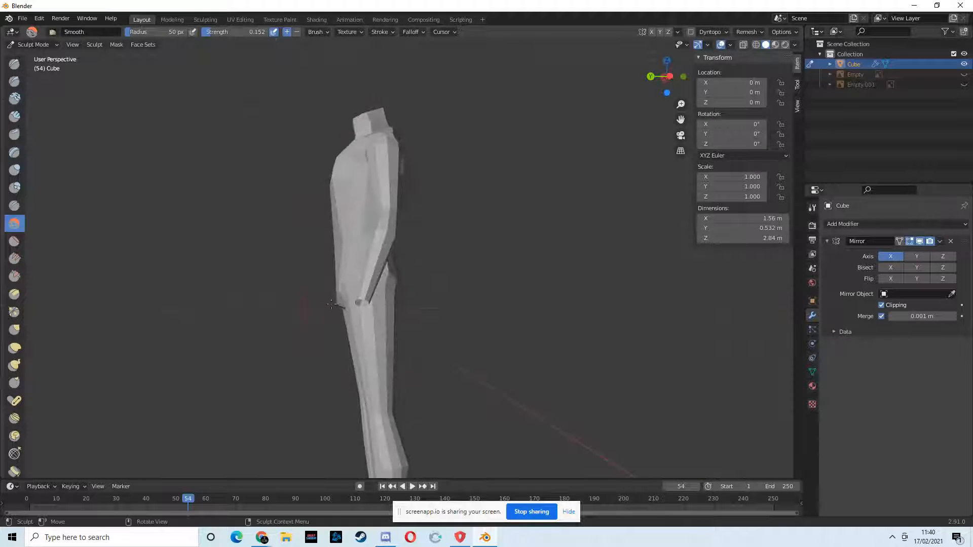
click(756, 45)
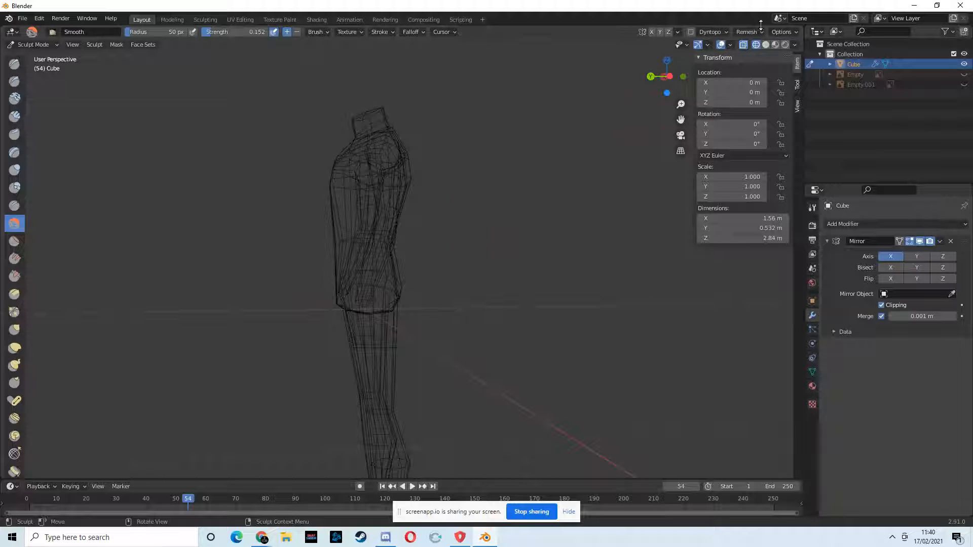
key(shift+z)
click(31, 44)
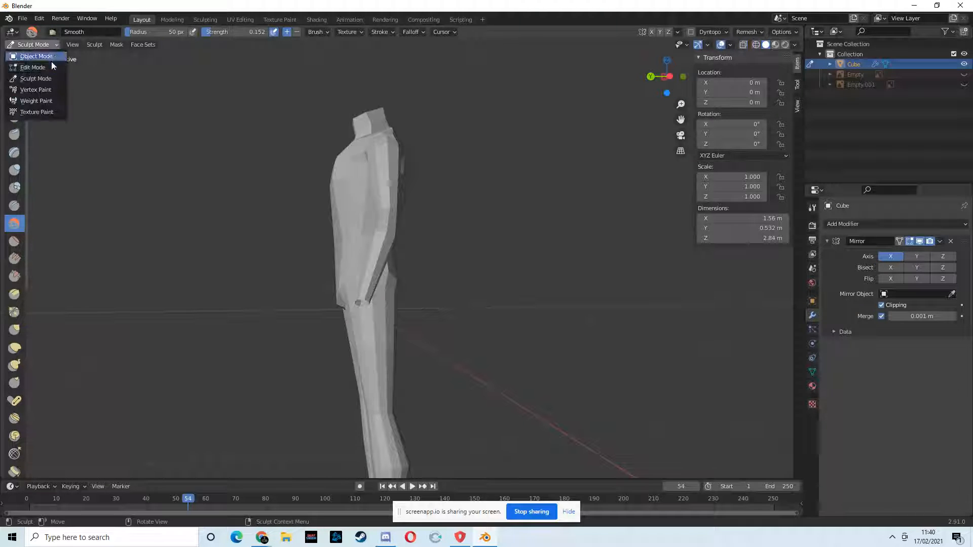
click(28, 67)
middle_drag(193, 126, 245, 128)
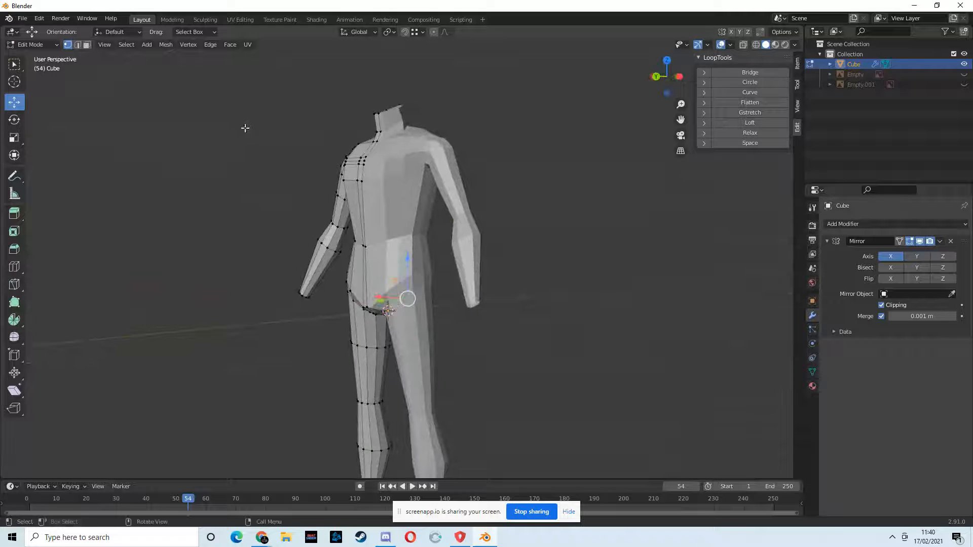
click(745, 45)
middle_drag(528, 230, 695, 233)
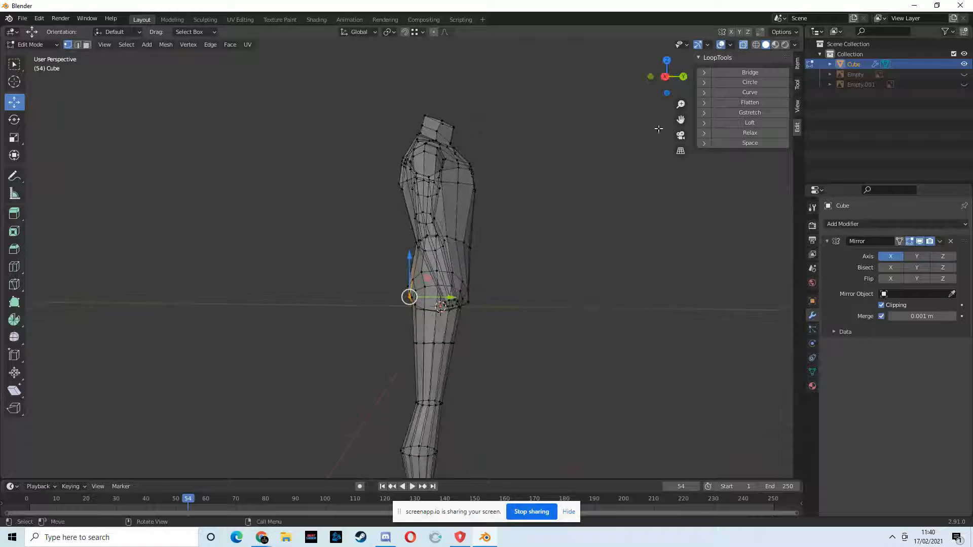
Select the crotch vertices in side view and shift them slightly with the Move tool.
click(664, 76)
scroll(560, 340, up, 1)
click(14, 63)
click(497, 322)
click(14, 102)
drag(540, 323, 536, 327)
middle_drag(536, 327, 547, 289)
middle_drag(412, 337, 452, 334)
drag(459, 332, 461, 332)
middle_drag(423, 306, 495, 336)
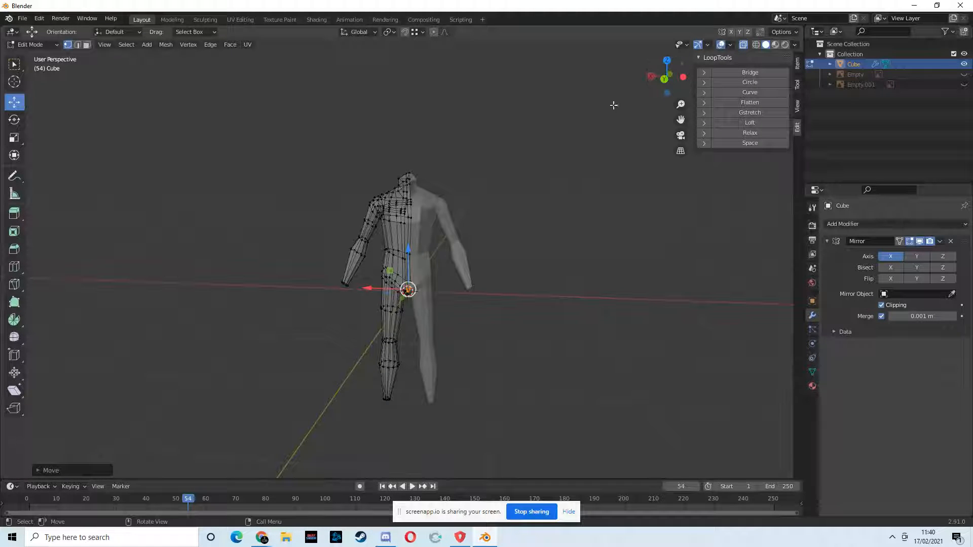
In back orthographic view with X-ray off, add a cube to the body mesh and turn off the Mirror modifier's Clipping.
click(664, 80)
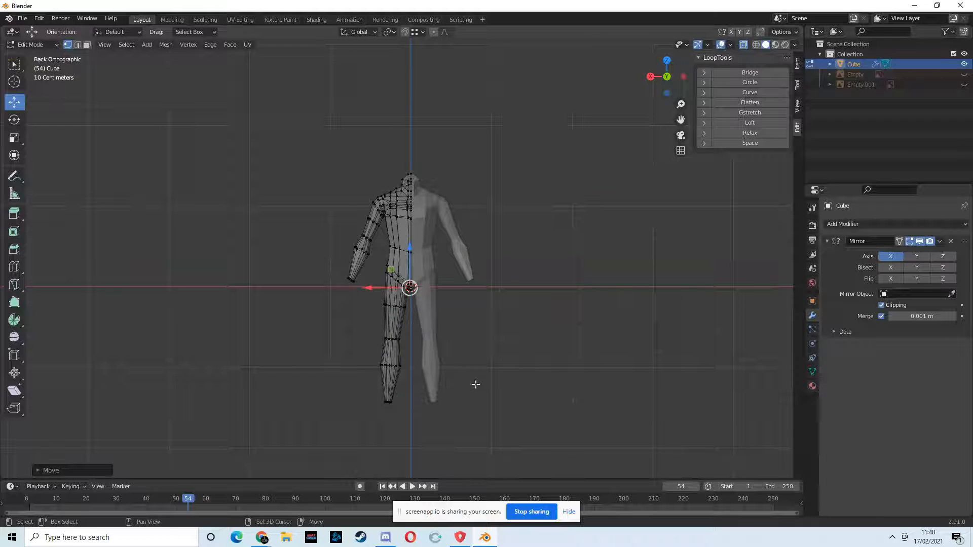
scroll(508, 293, up, 5)
scroll(528, 293, down, 6)
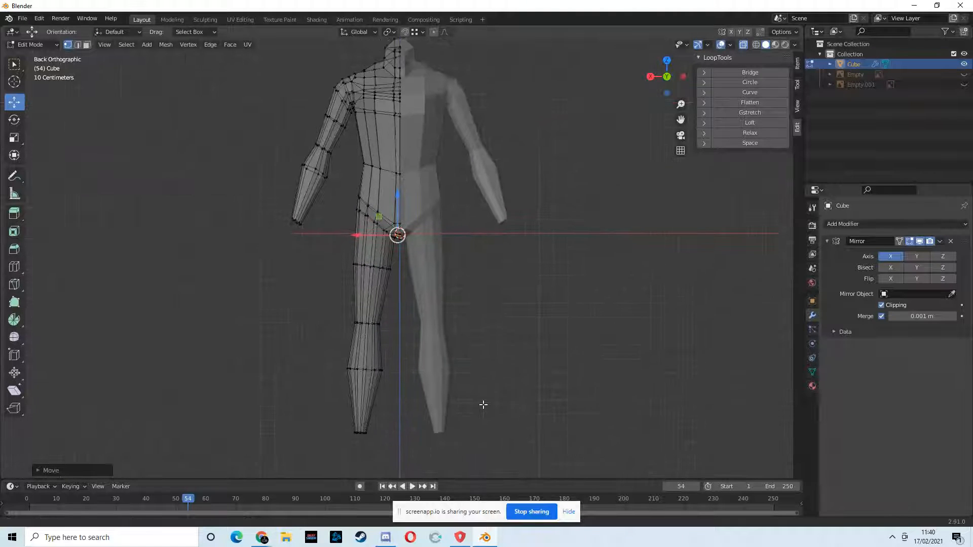
shift+middle_drag(483, 404, 474, 396)
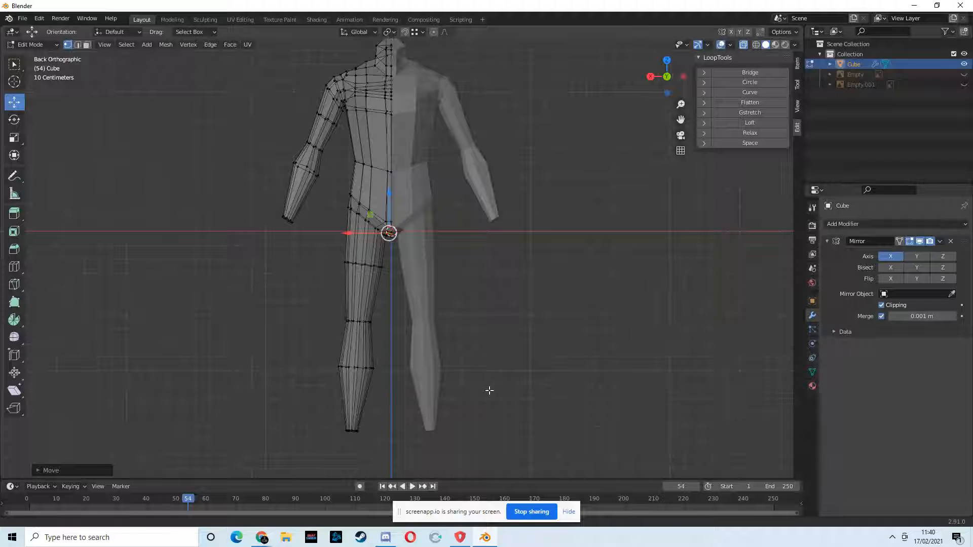
click(742, 45)
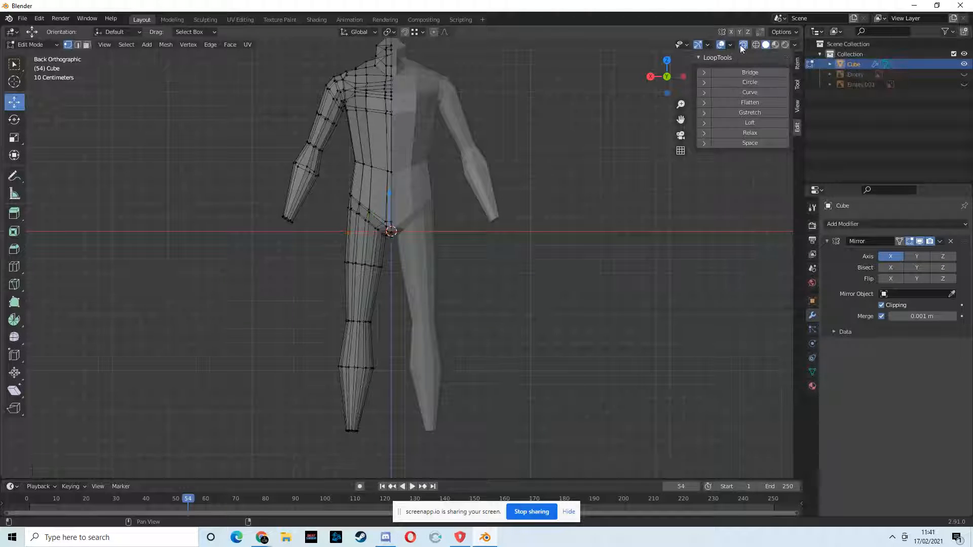
click(742, 45)
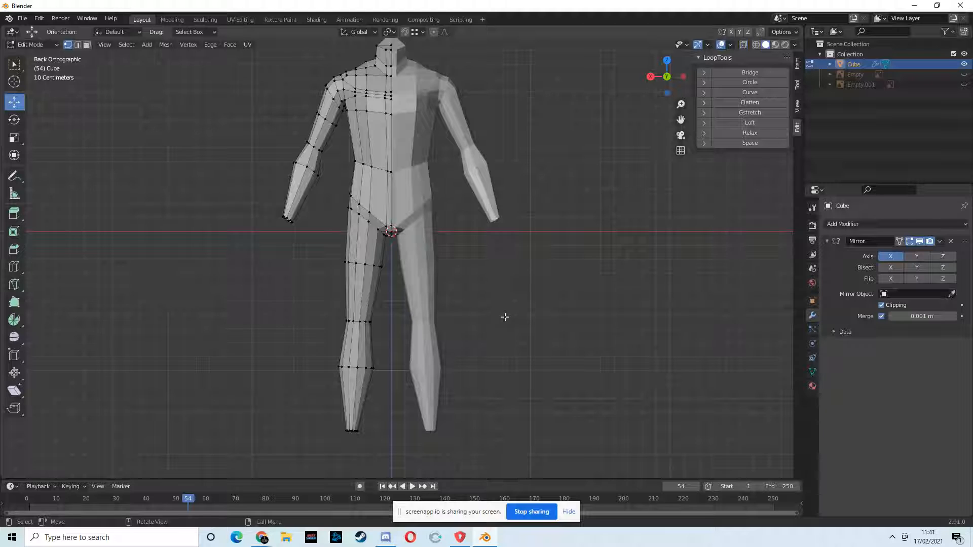
key(shift+a)
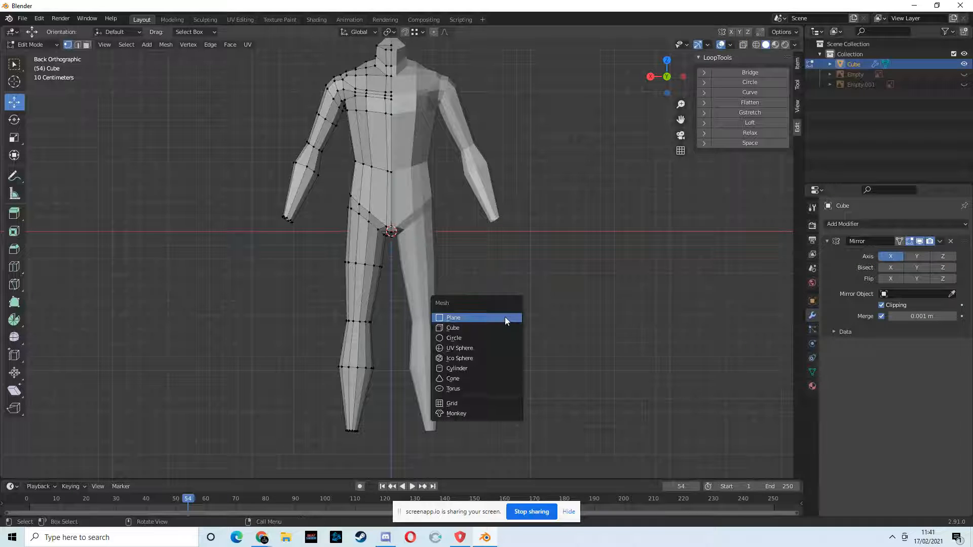
click(481, 331)
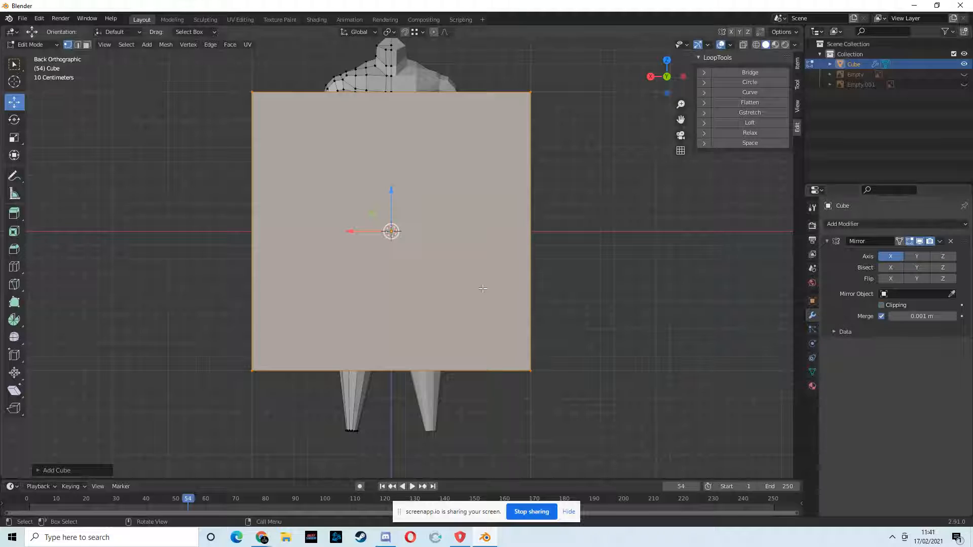
Scale the new cube down to about 0.043 and place it directly beneath the lower leg's ankle.
key(s)
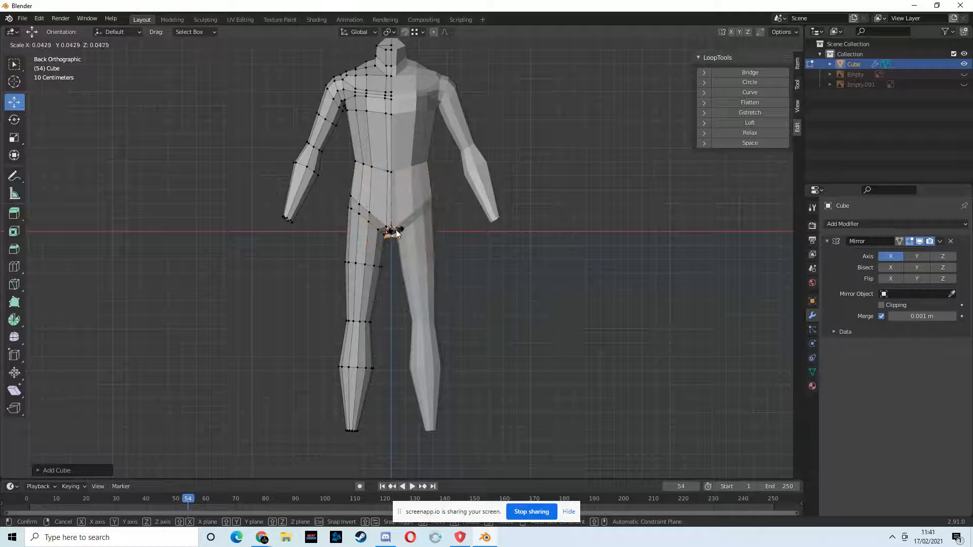
click(397, 234)
drag(391, 189, 367, 407)
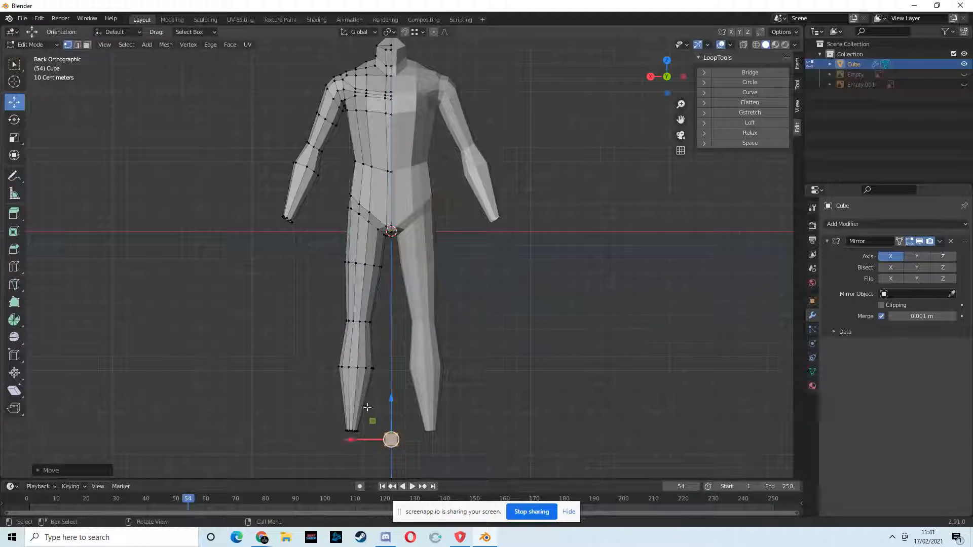
drag(351, 442, 312, 442)
drag(349, 400, 349, 407)
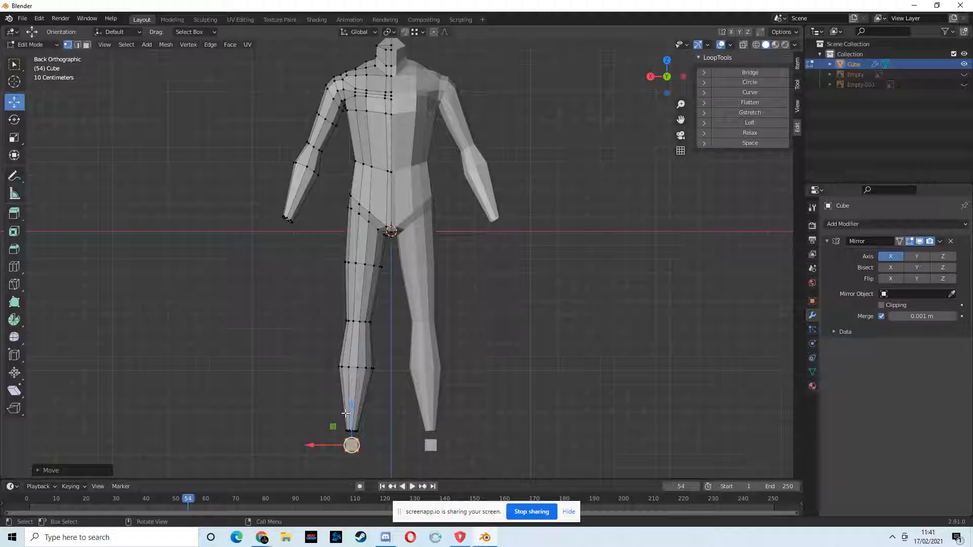
drag(315, 448, 311, 445)
Show the side reference Empty.001 and shift the cube along Y to the heel in right orthographic view.
click(683, 76)
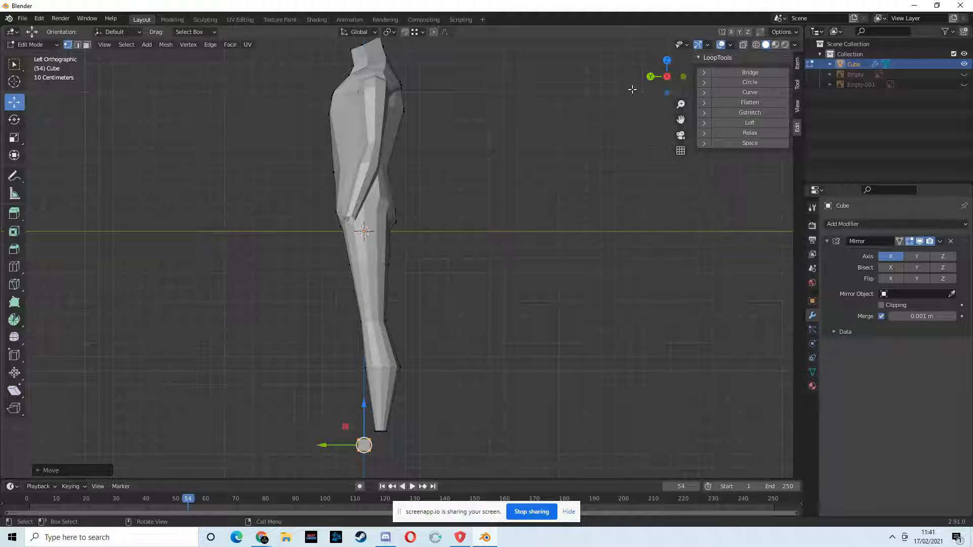
click(964, 84)
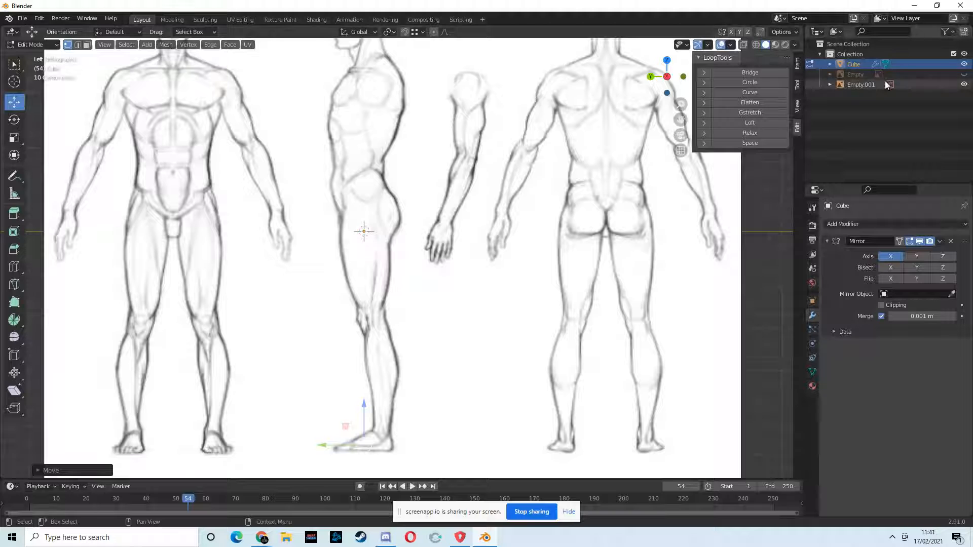
click(667, 76)
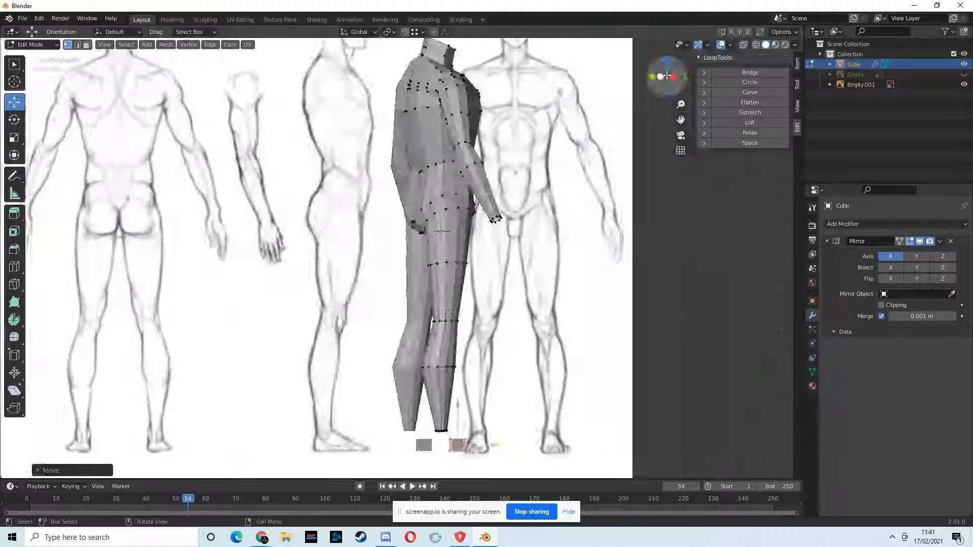
scroll(528, 277, up, 6)
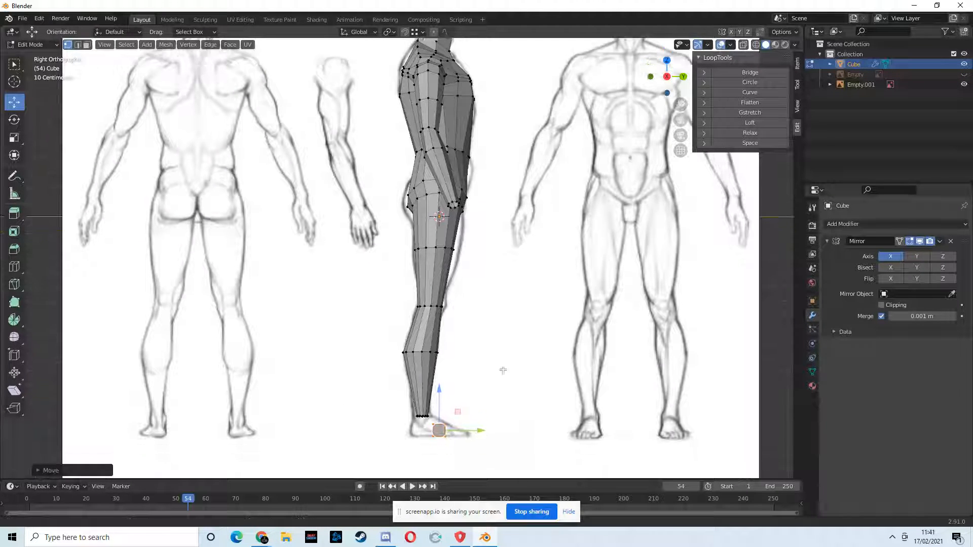
drag(589, 349, 519, 349)
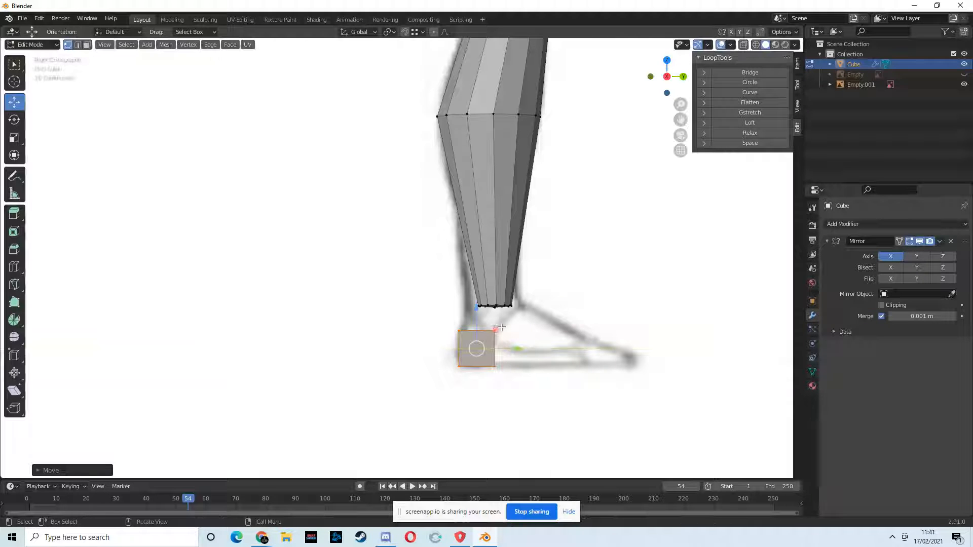
Try to stretch the cube's front side along Y to the reference's toe tip in solid shading.
click(12, 71)
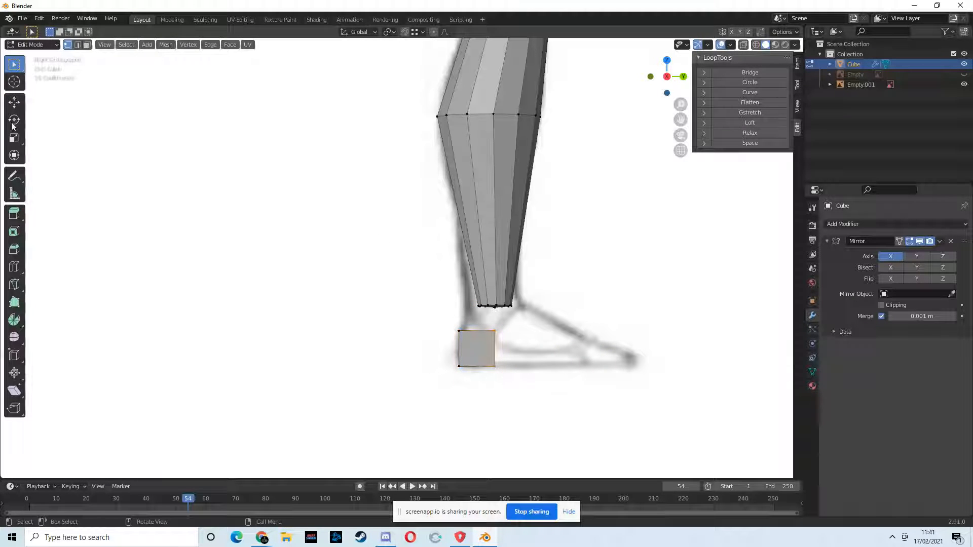
click(15, 102)
drag(542, 354, 680, 355)
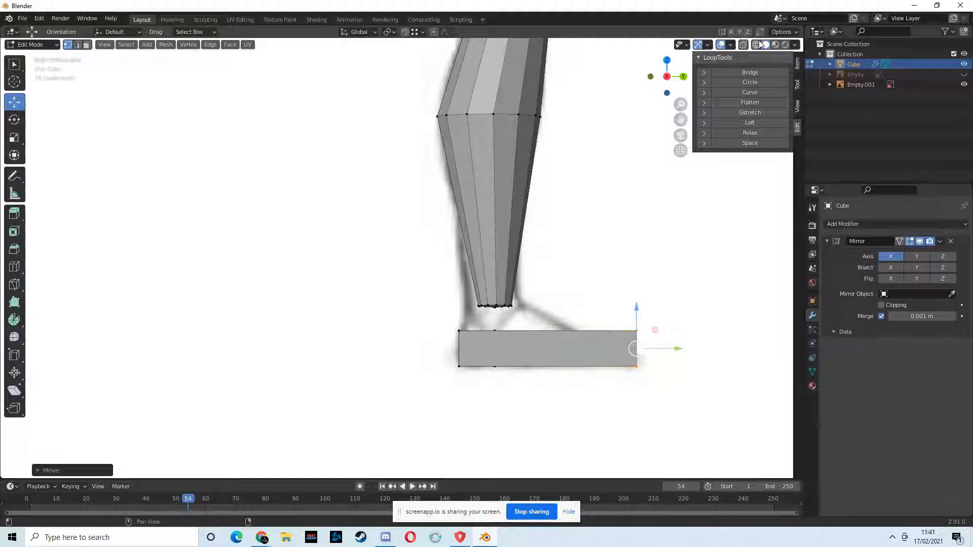
Switch to wireframe and move all the cube's front vertices along Y to the toe tip of the side reference.
key(shift+z)
middle_drag(618, 250, 640, 335)
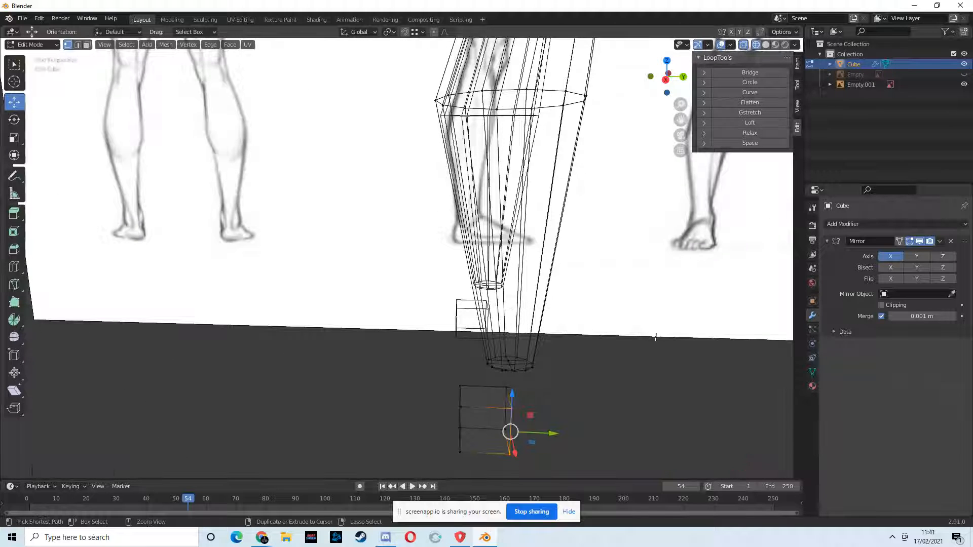
click(665, 79)
click(598, 312)
key(g)
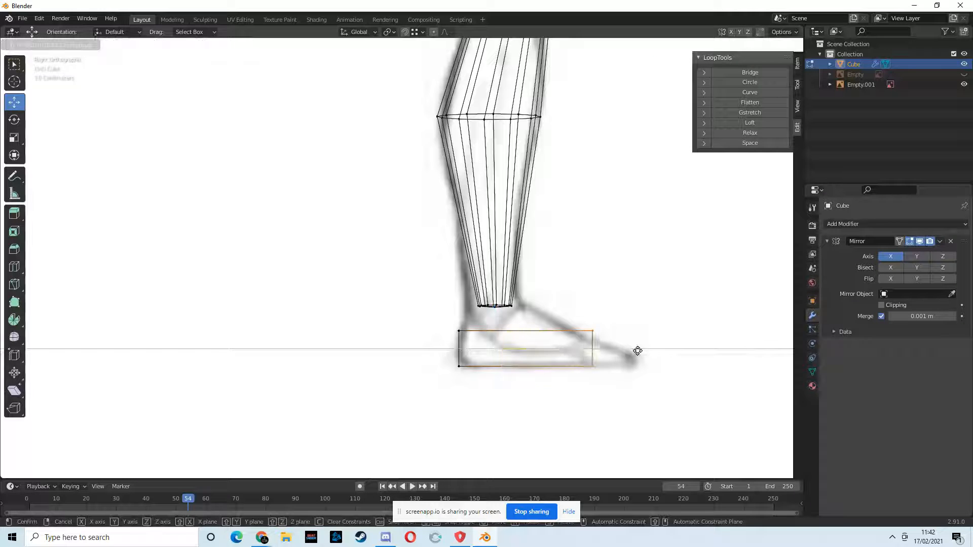
click(668, 349)
click(458, 345)
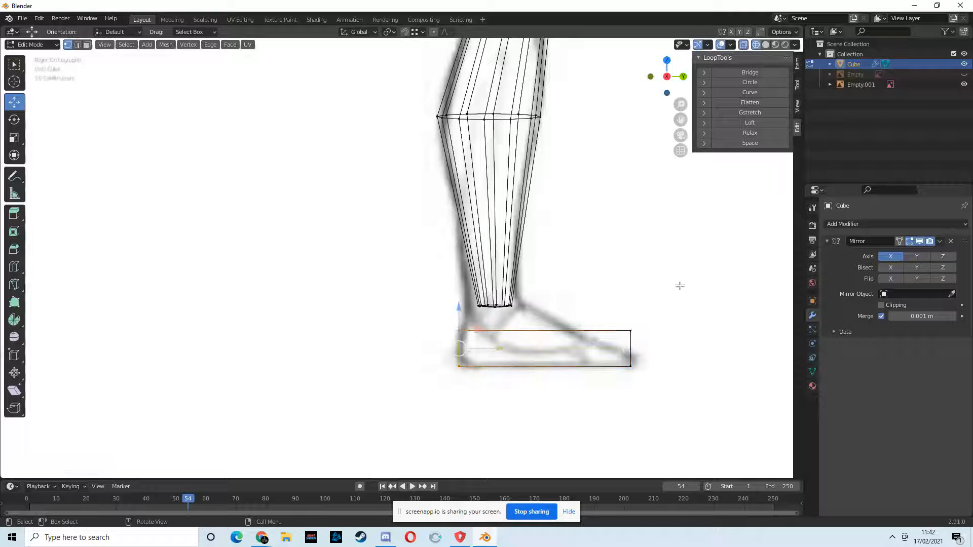
Show the reference Empty in back view and widen the foot block along X to the drawn foot's width.
click(682, 75)
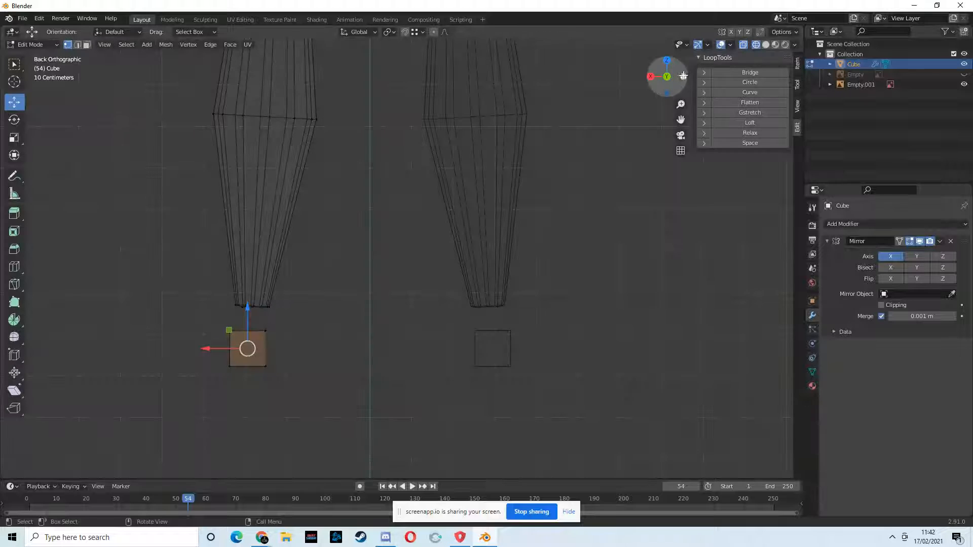
click(965, 74)
drag(249, 350, 264, 349)
drag(218, 327, 183, 351)
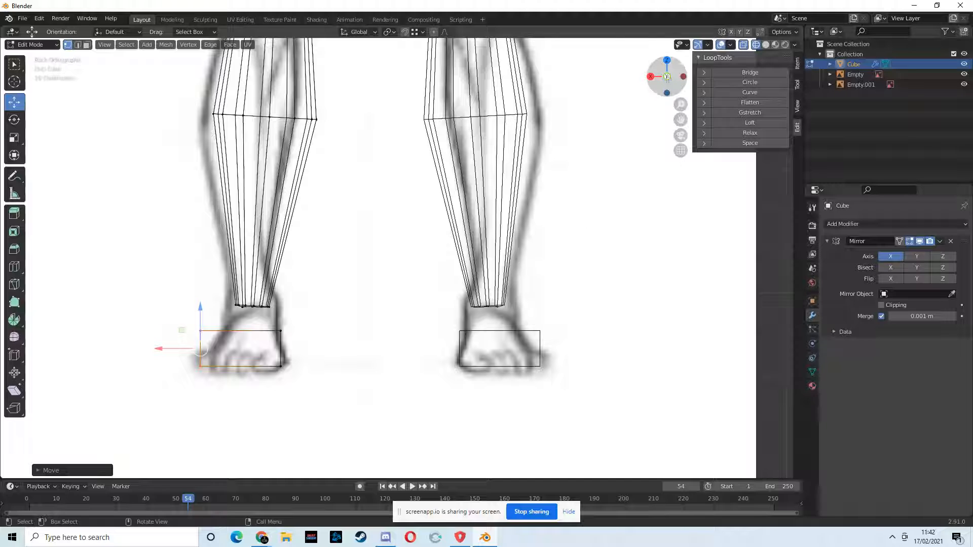
Add three loop cuts across the foot block in right orthographic view, spaced from the toes back to the ankle.
click(683, 76)
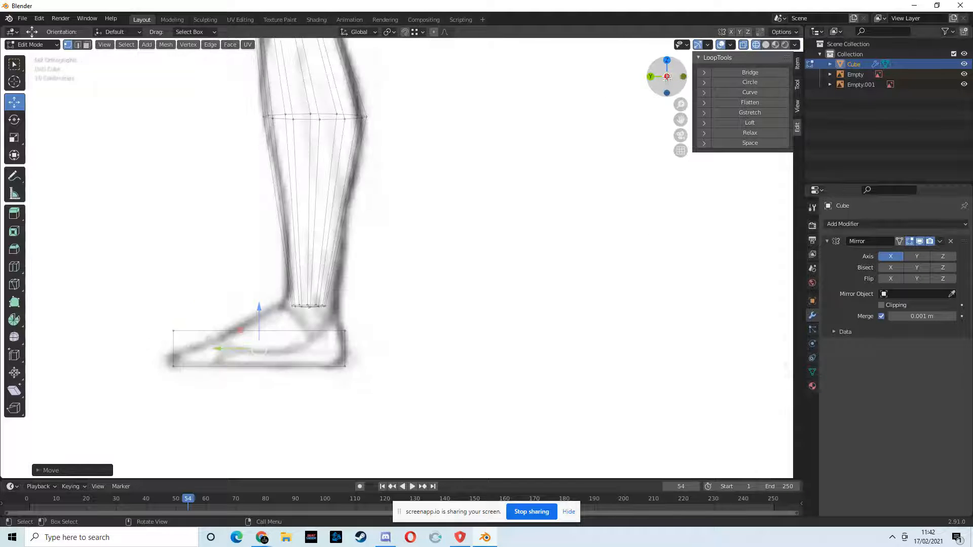
click(667, 76)
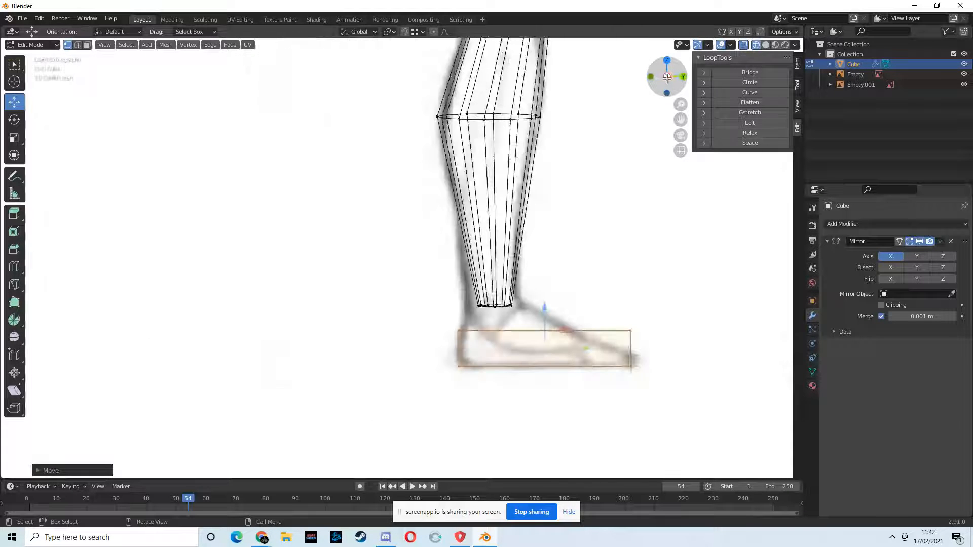
click(14, 267)
drag(585, 332, 642, 339)
drag(568, 353, 599, 351)
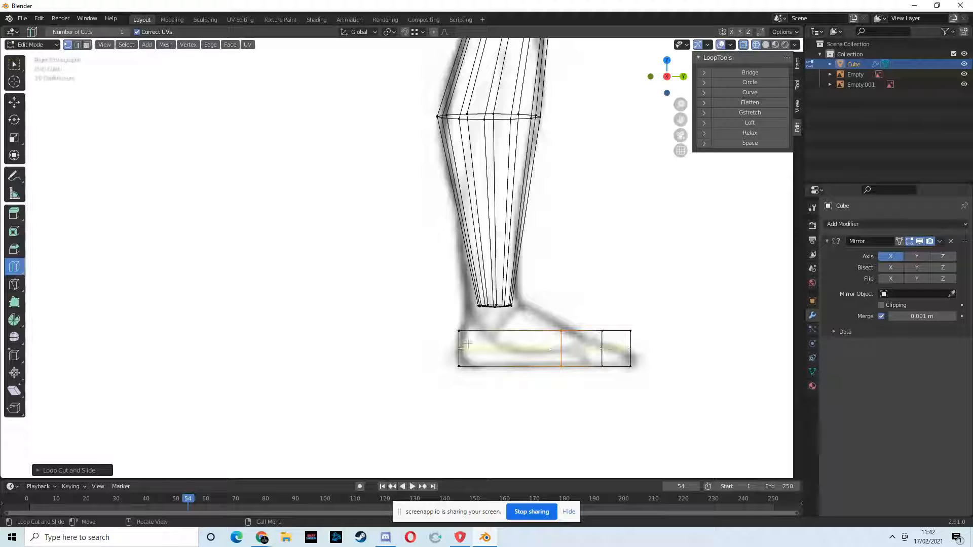
drag(471, 343, 493, 341)
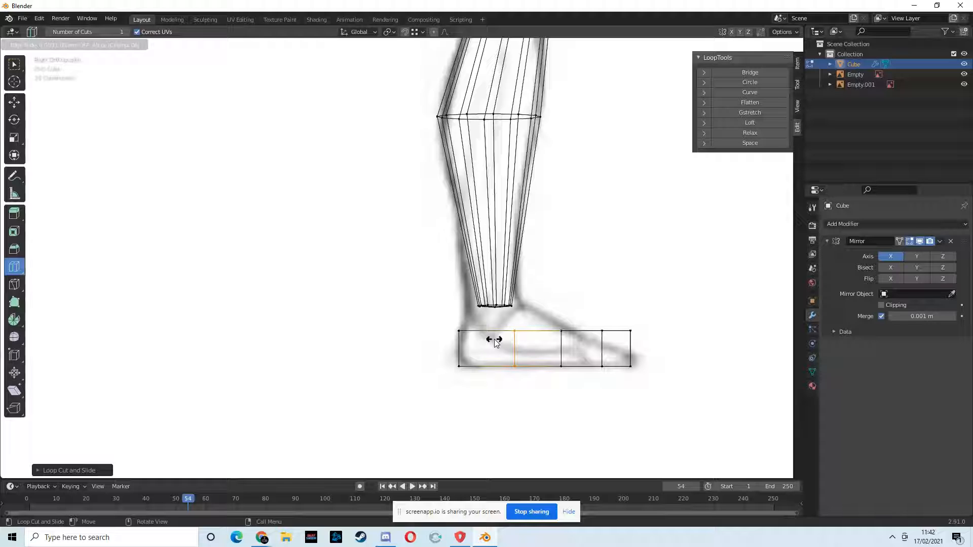
drag(496, 343, 496, 343)
middle_drag(496, 343, 492, 320)
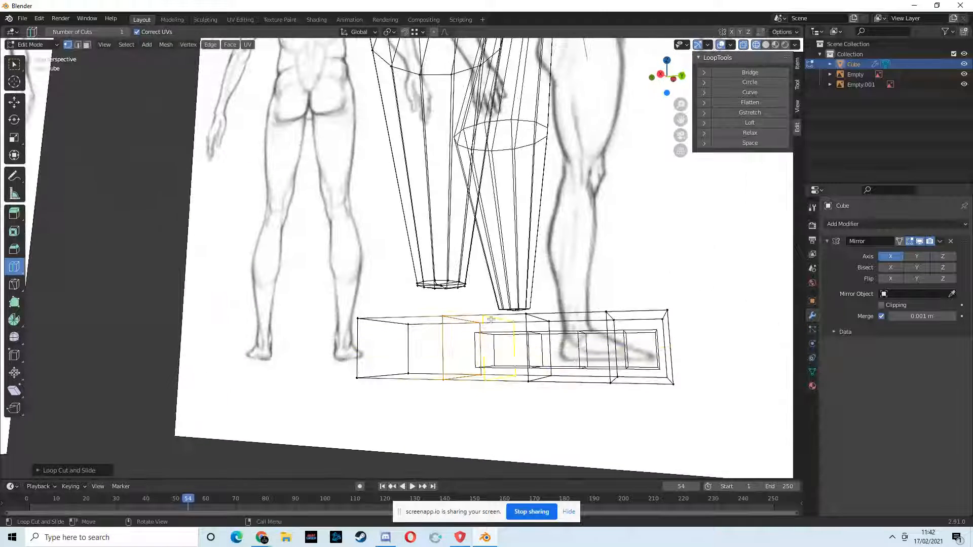
click(661, 75)
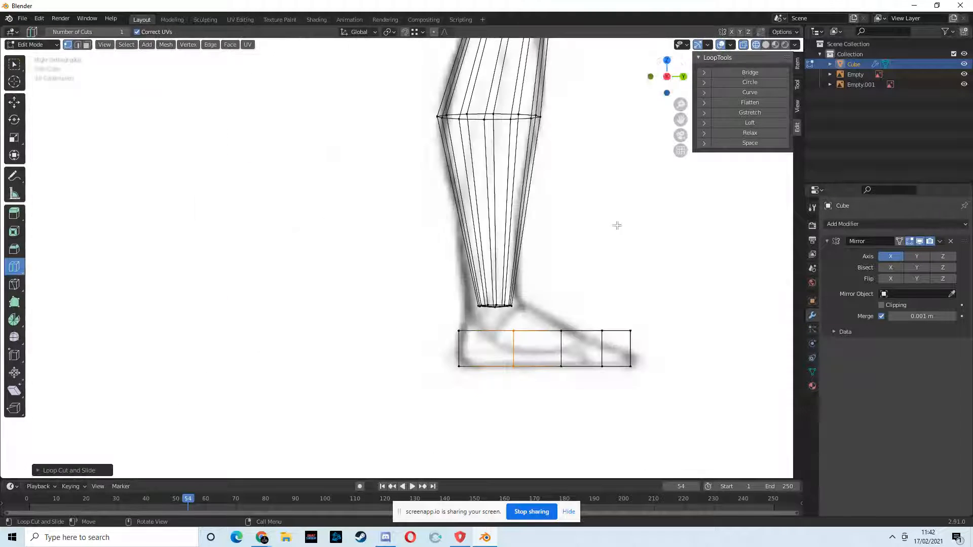
Shape the top of the forefoot by moving the toe and instep vertices onto the side reference's slope.
click(15, 65)
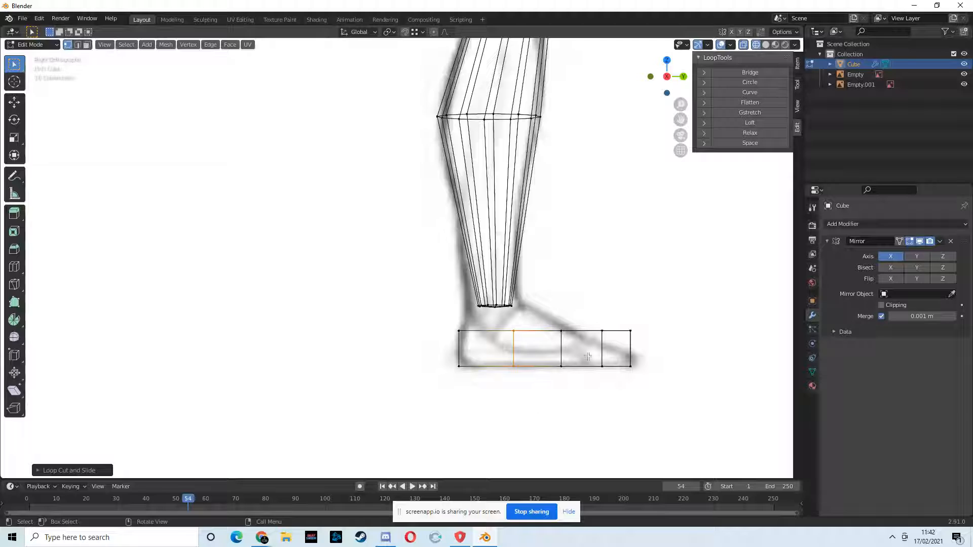
click(628, 320)
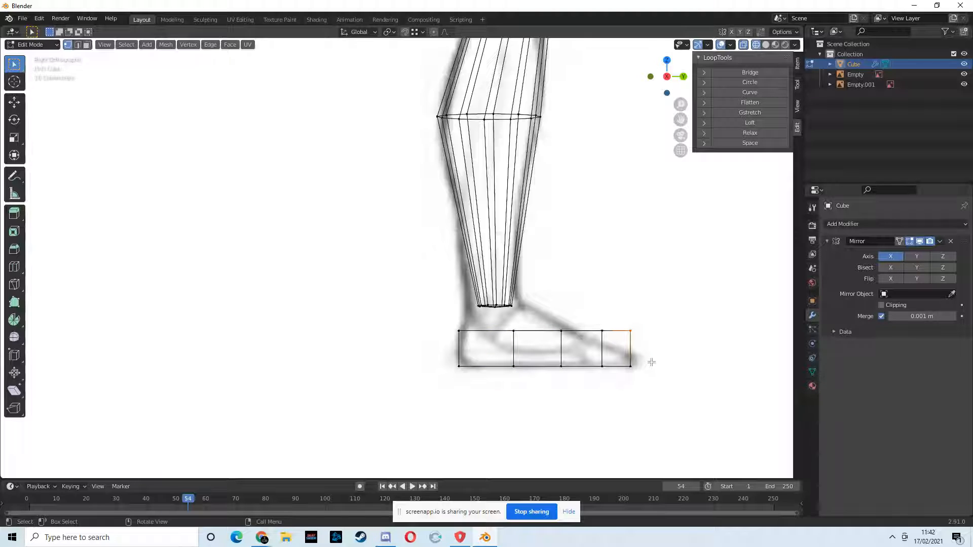
click(14, 102)
drag(631, 291, 633, 315)
click(560, 331)
drag(561, 313, 601, 315)
click(602, 330)
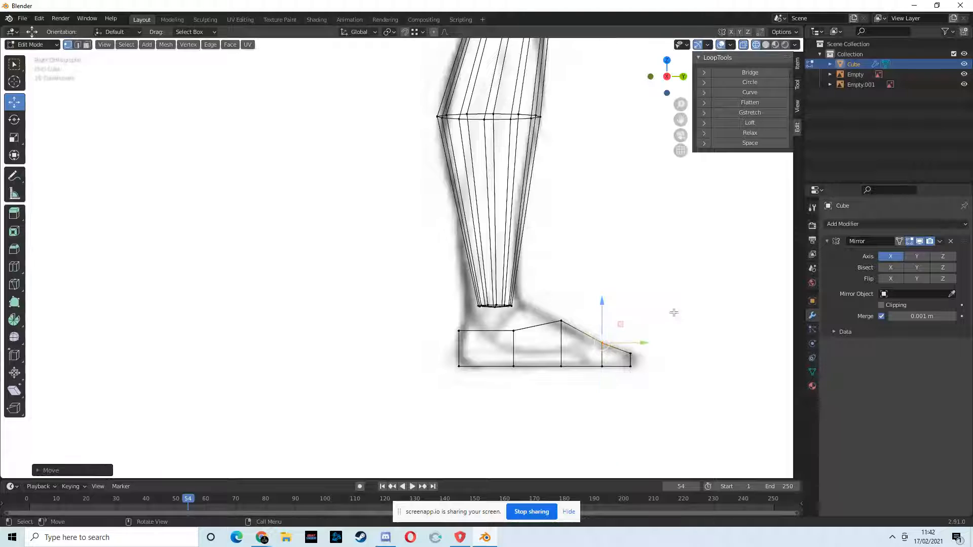
Raise the top heel and ankle vertices toward the lower leg, shifting the heel's top forward to match the reference.
drag(437, 323, 462, 342)
drag(487, 305, 517, 316)
click(598, 289)
click(449, 312)
click(517, 316)
Lower the top instep and toe-joint vertices along Z to follow the side reference's foot slope.
click(561, 321)
key(g)
key(z)
click(565, 309)
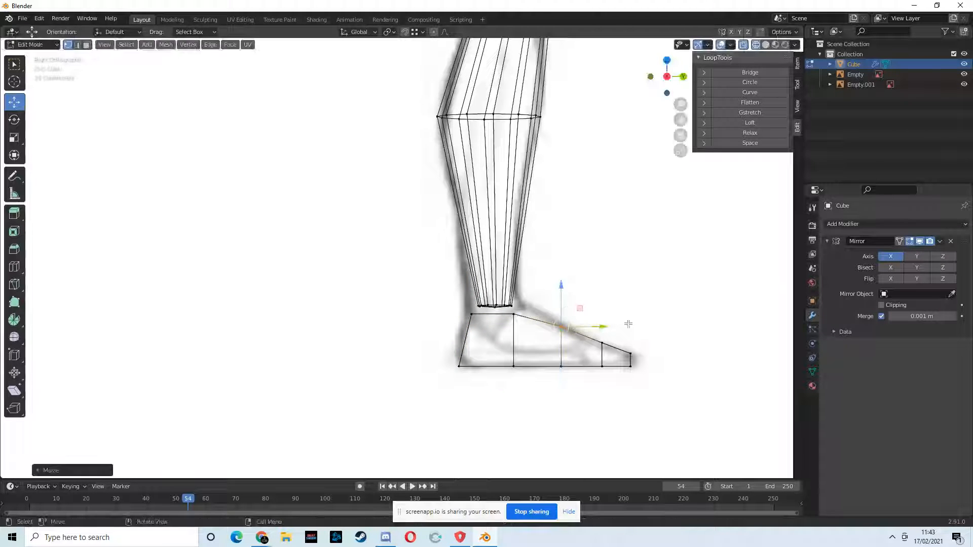
click(602, 344)
key(g)
key(z)
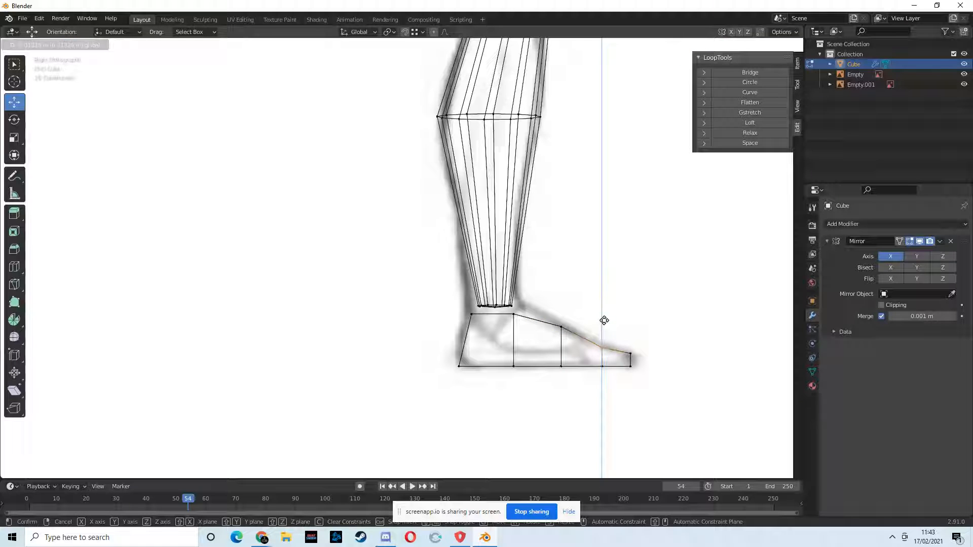
click(604, 320)
drag(604, 317, 603, 315)
Move the foot's outer vertices along X in back view to taper the block from the toes up to the ankle.
middle_drag(632, 389, 523, 392)
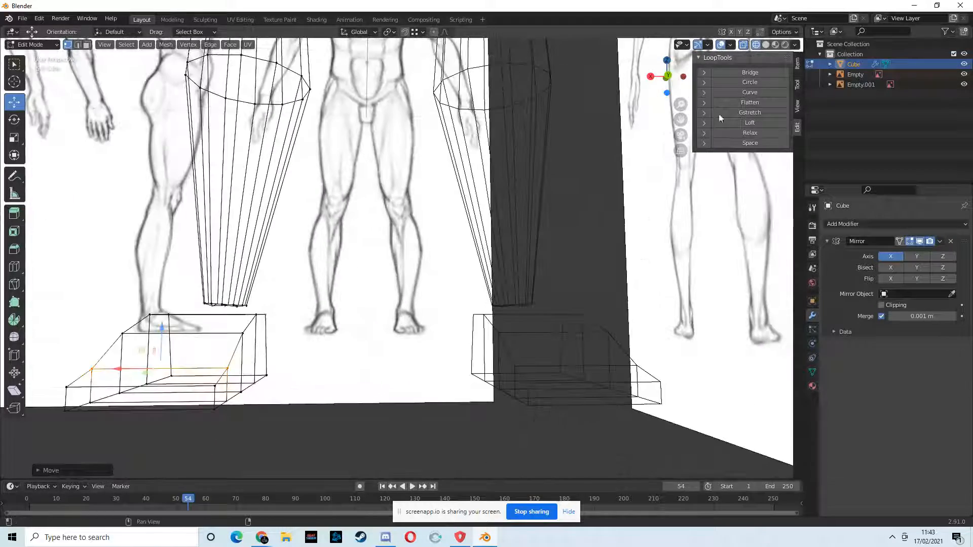
scroll(493, 293, down, 4)
middle_drag(468, 320, 457, 338)
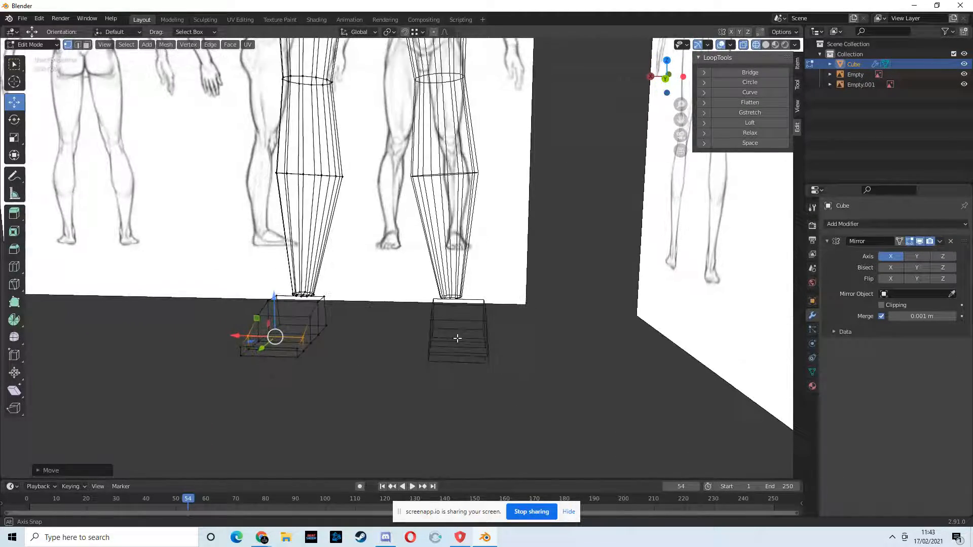
click(667, 79)
scroll(332, 324, up, 2)
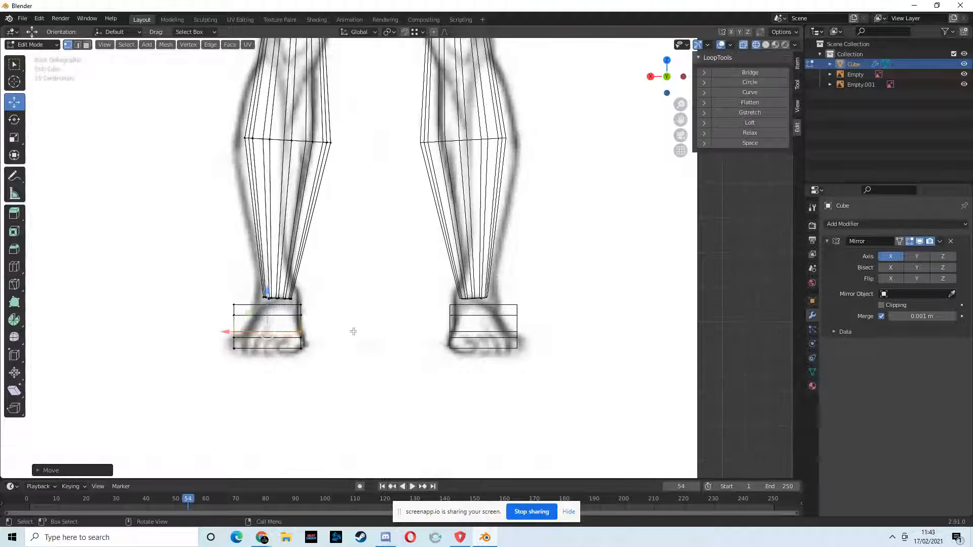
drag(226, 300, 226, 343)
click(228, 311)
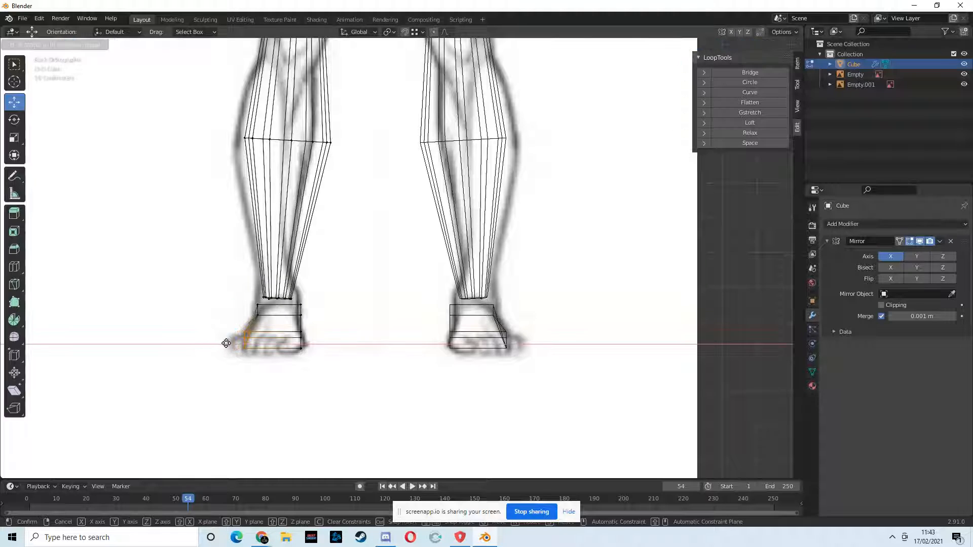
click(226, 344)
Undo the last change and pull the upper outer toe vertices inward along X to match the foot's outline.
middle_drag(233, 350, 354, 415)
key(ctrl+z)
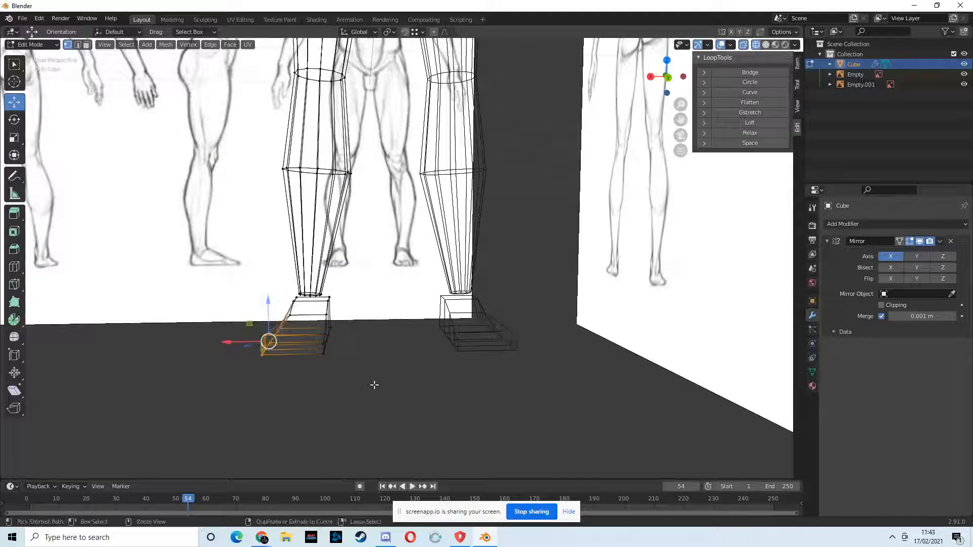
drag(668, 78, 667, 84)
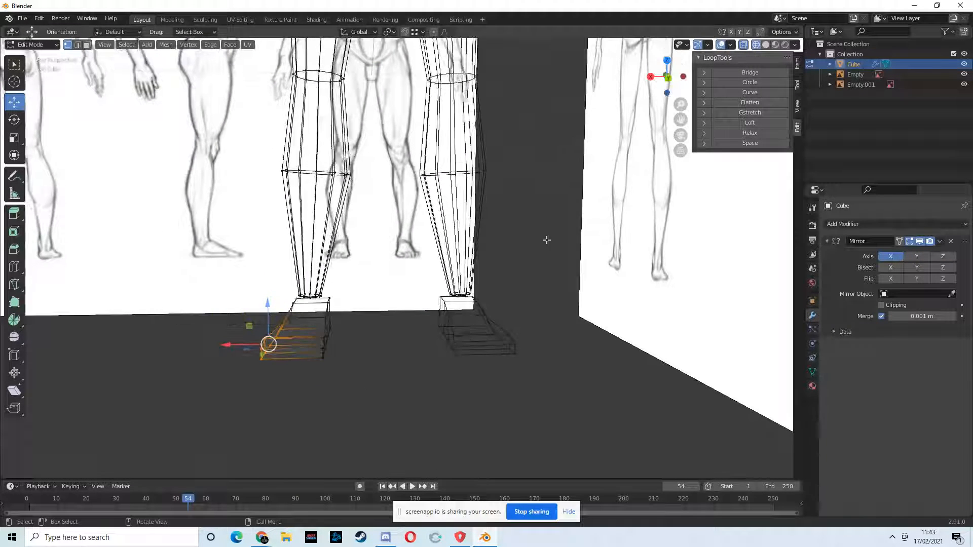
click(667, 77)
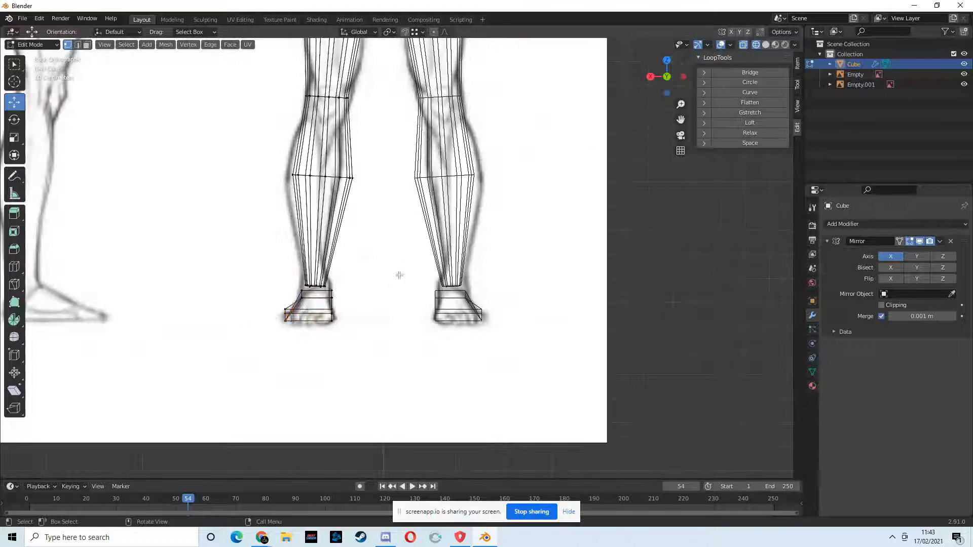
scroll(396, 304, up, 3)
mouse_move(230, 328)
mouse_down()
mouse_move(237, 343)
mouse_move(216, 336)
mouse_up()
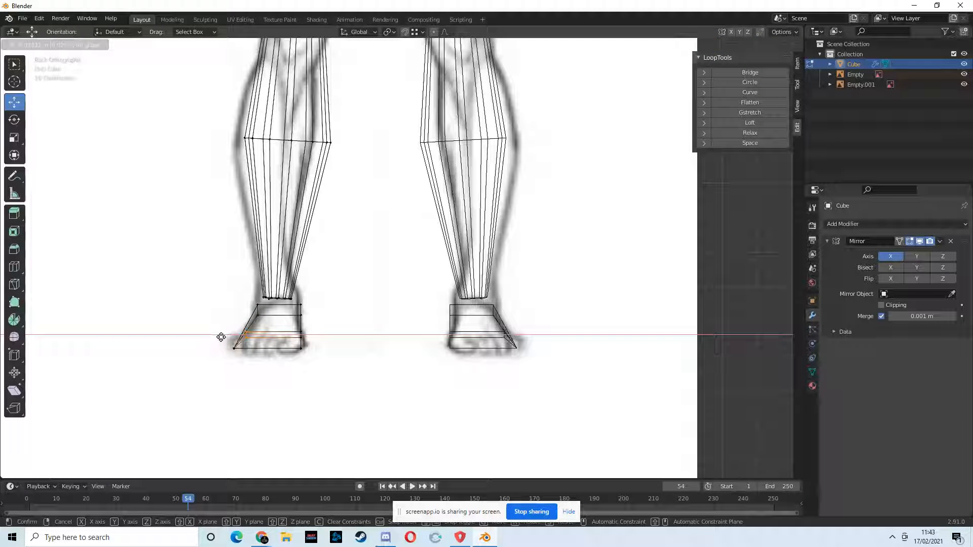
drag(221, 337, 222, 337)
middle_drag(385, 369, 386, 391)
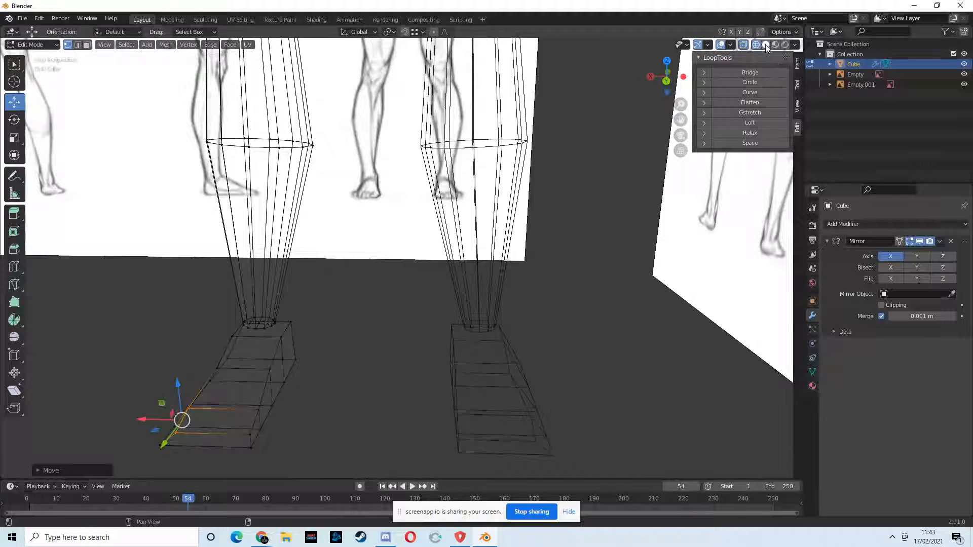
Switch the viewport to solid shading and undo the last three sideways vertex moves on the foot.
click(765, 45)
mouse_move(416, 334)
middle_down()
mouse_move(396, 348)
mouse_move(433, 339)
mouse_move(379, 358)
middle_up()
key(ctrl+z)
key(ctrl+z)
key(ctrl+z)
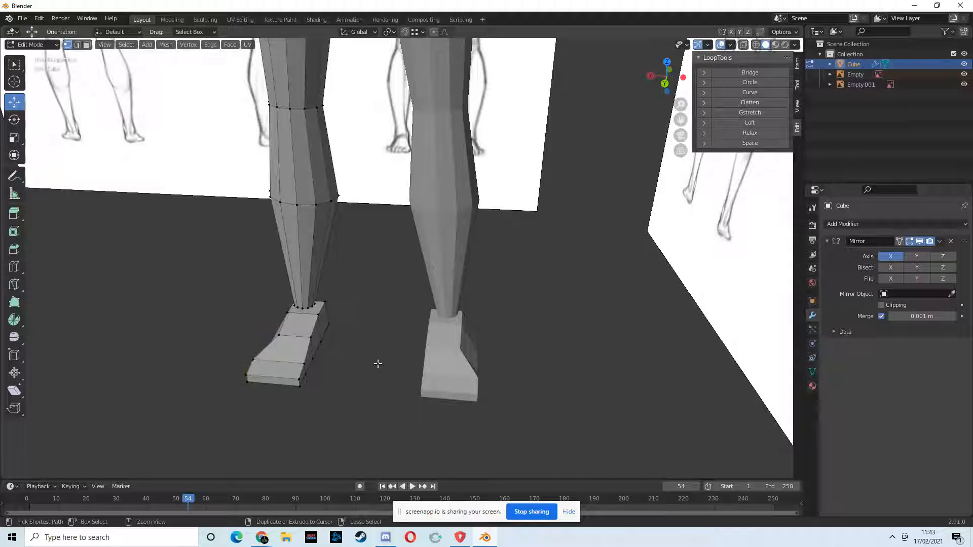
mouse_move(374, 363)
middle_down()
mouse_move(395, 347)
mouse_move(389, 358)
middle_up()
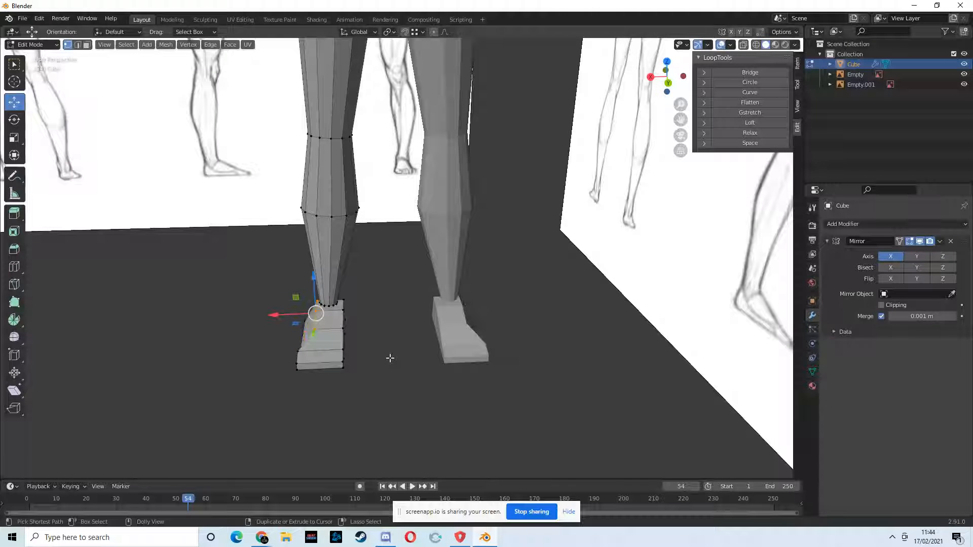
middle_drag(389, 358, 348, 344)
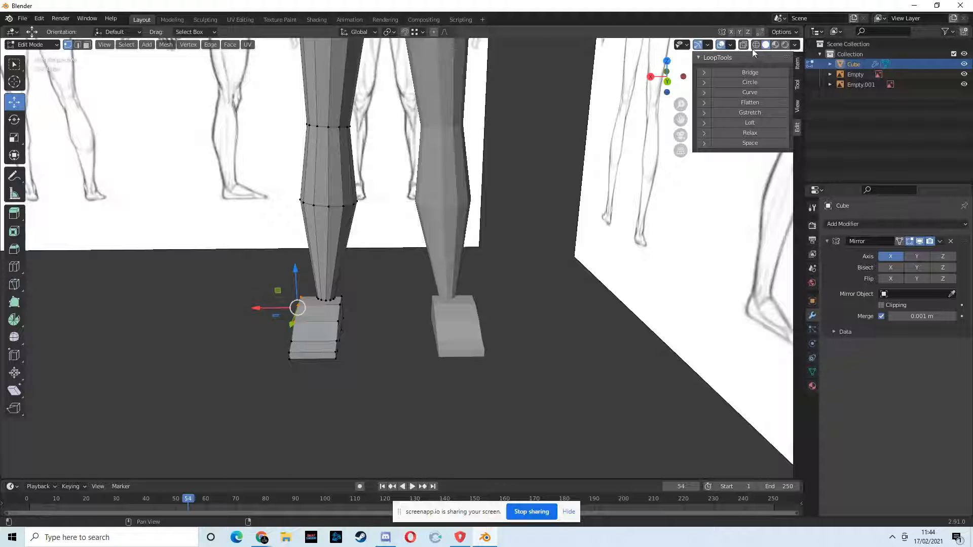
Select the whole linked foot mesh and shift it slightly along X under the ankle.
drag(252, 274, 372, 393)
click(328, 330)
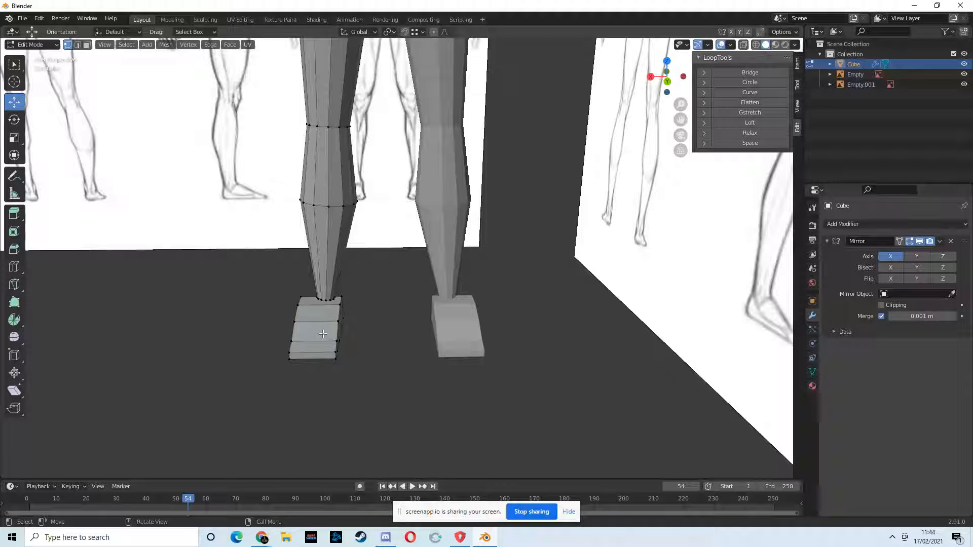
key(ctrl+l)
drag(278, 331, 285, 330)
middle_drag(285, 330, 482, 392)
Select the heel's rear face and scale it down along X to narrow the back of the foot.
click(86, 45)
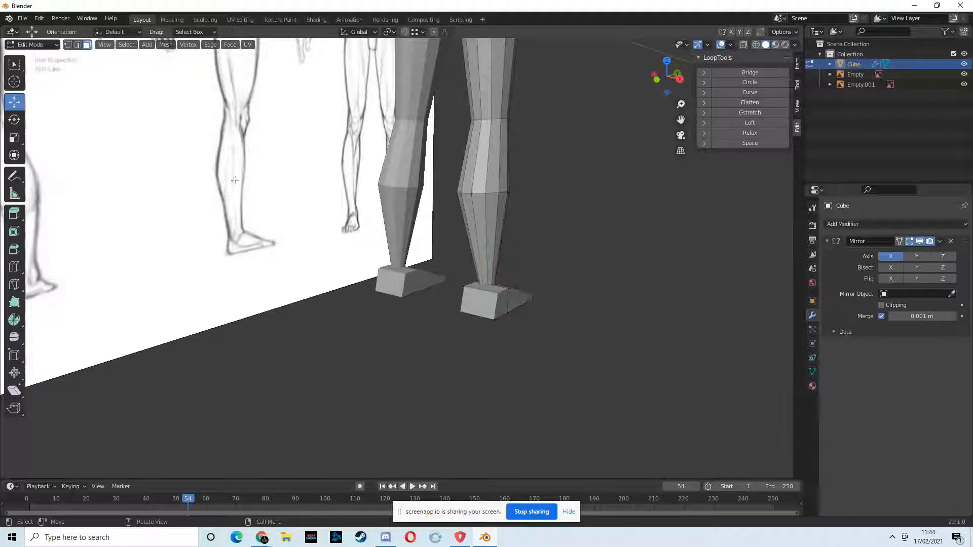
click(485, 299)
middle_drag(484, 300, 523, 319)
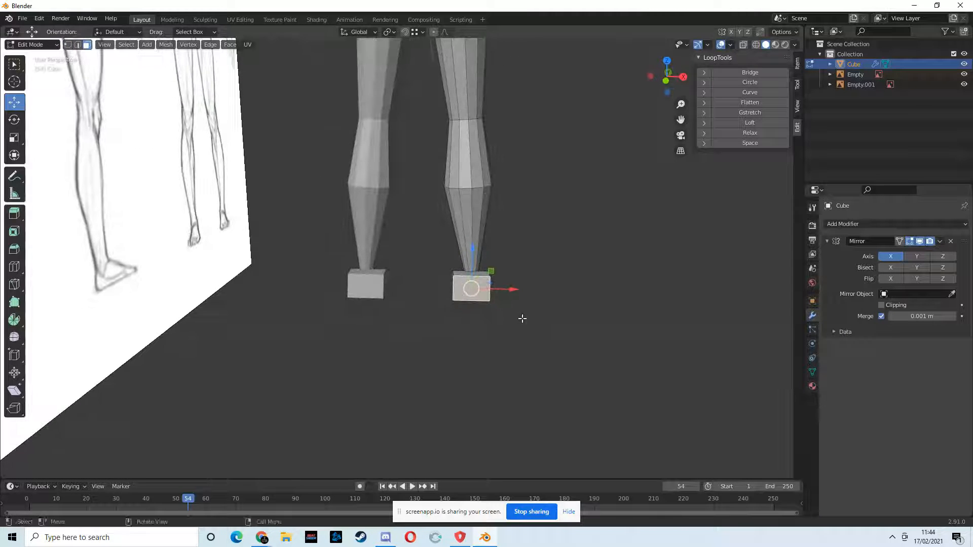
key(s)
key(x)
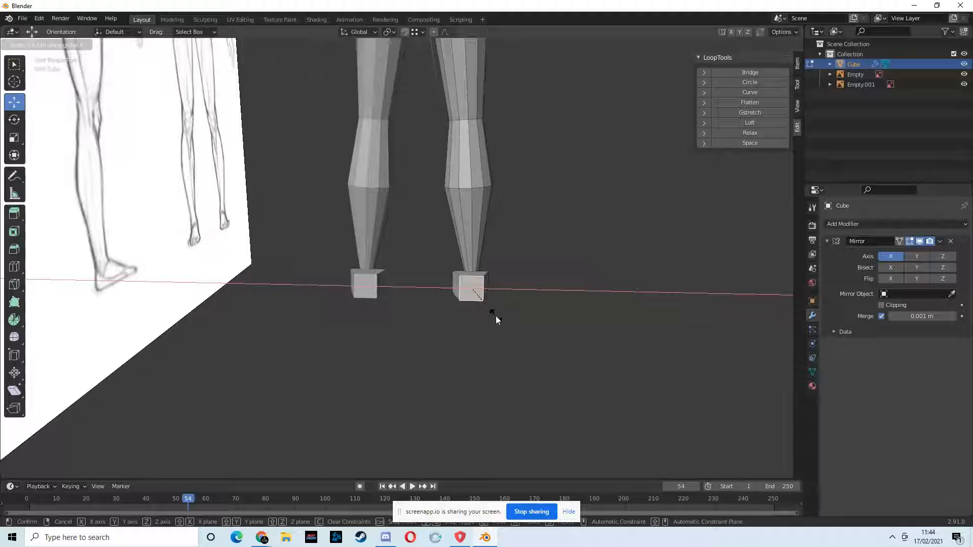
click(494, 316)
middle_drag(497, 317, 343, 328)
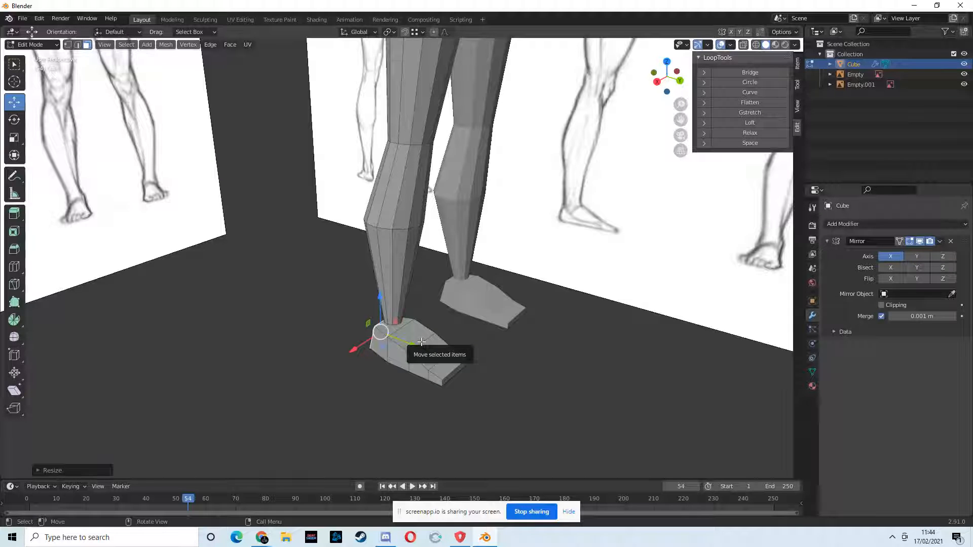
Select the edge loop around the foot's middle and scale it down along X to narrow the instep.
alt+click(431, 341)
key(2)
click(464, 332)
alt+click(432, 341)
middle_drag(450, 349, 392, 357)
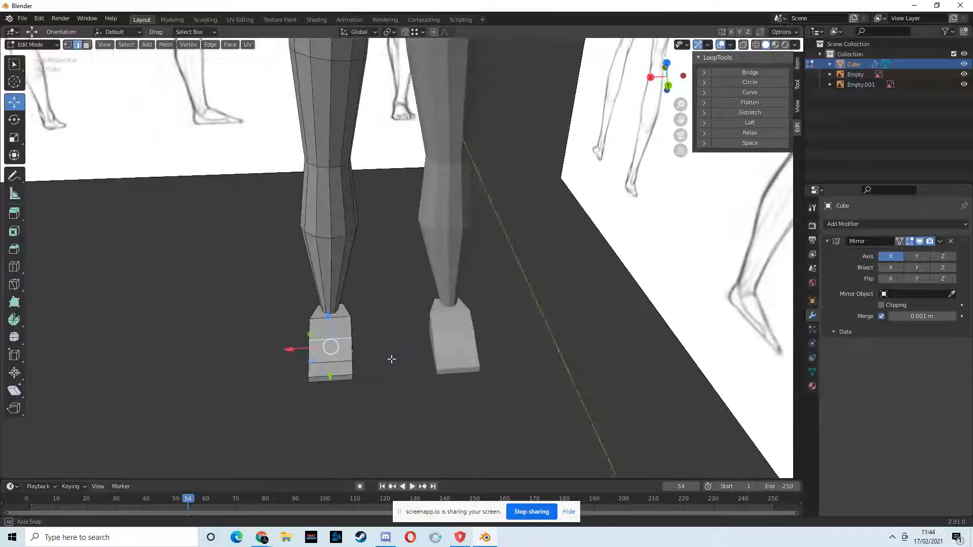
key(g)
key(x)
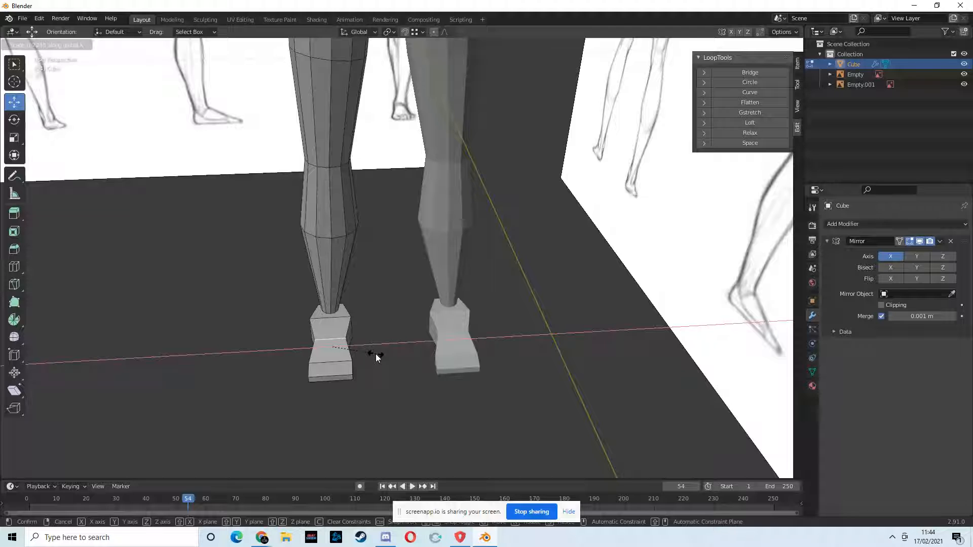
click(376, 354)
middle_drag(381, 352, 352, 330)
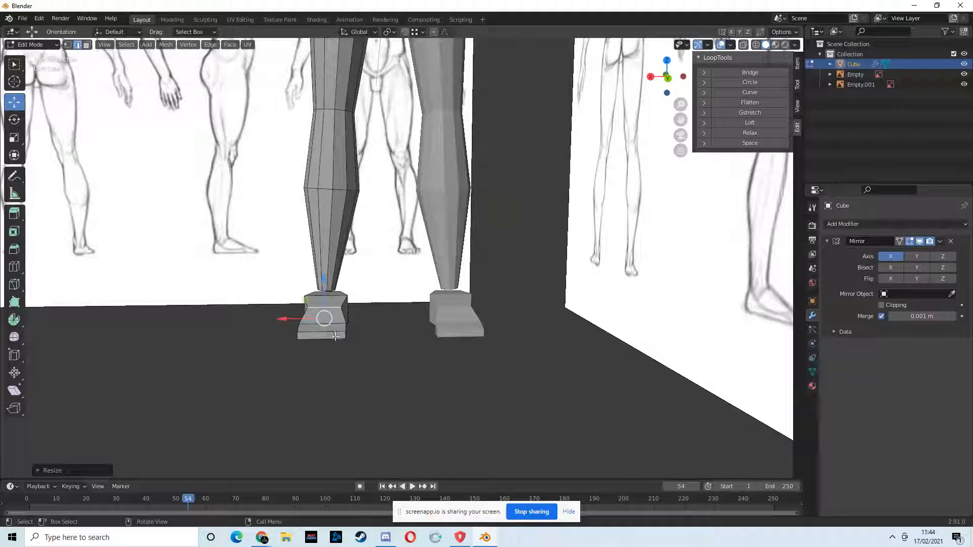
Select the front end face of the toes and scale it slightly narrower along X.
alt+click(336, 336)
key(alt+a)
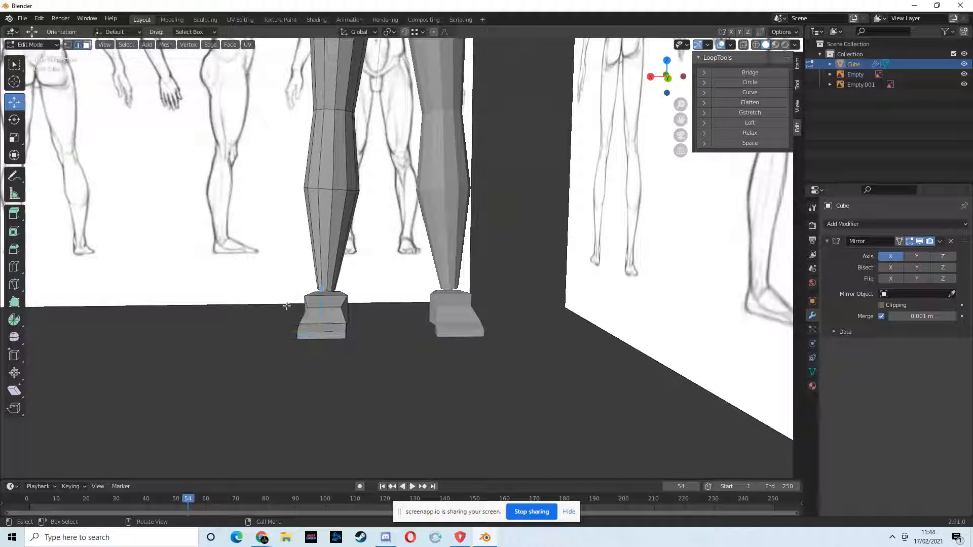
alt+click(333, 338)
middle_drag(333, 339, 334, 340)
key(g)
key(x)
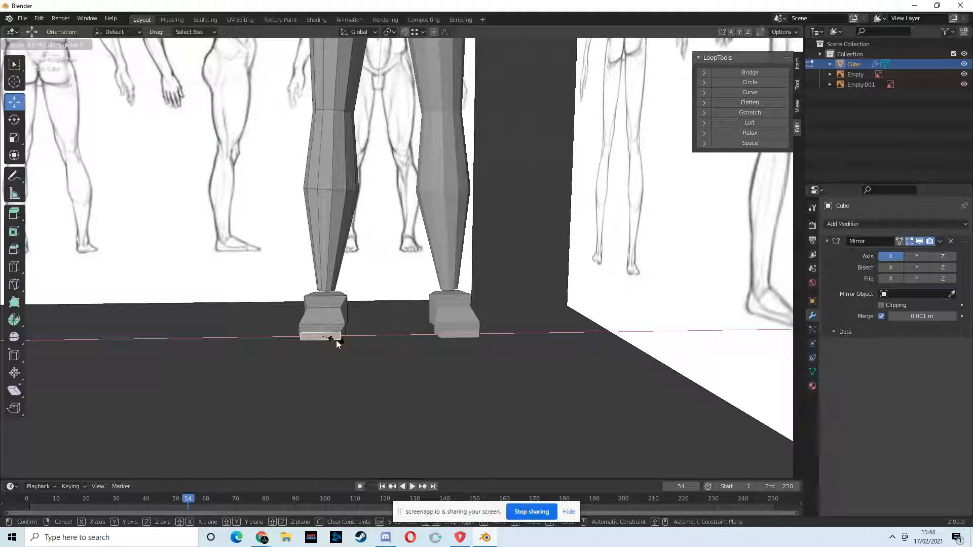
click(338, 342)
middle_drag(338, 343, 510, 341)
Select the whole linked foot and move it down along Z, well clear of the lower leg.
mouse_move(445, 338)
middle_down()
mouse_move(416, 299)
mouse_move(429, 335)
middle_up()
key(l)
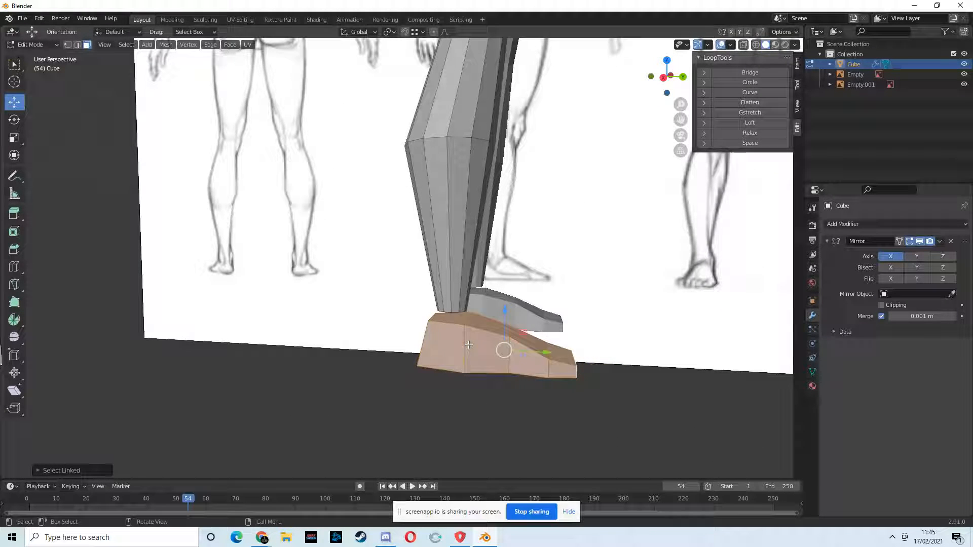
drag(504, 307, 507, 398)
middle_drag(506, 398, 488, 322)
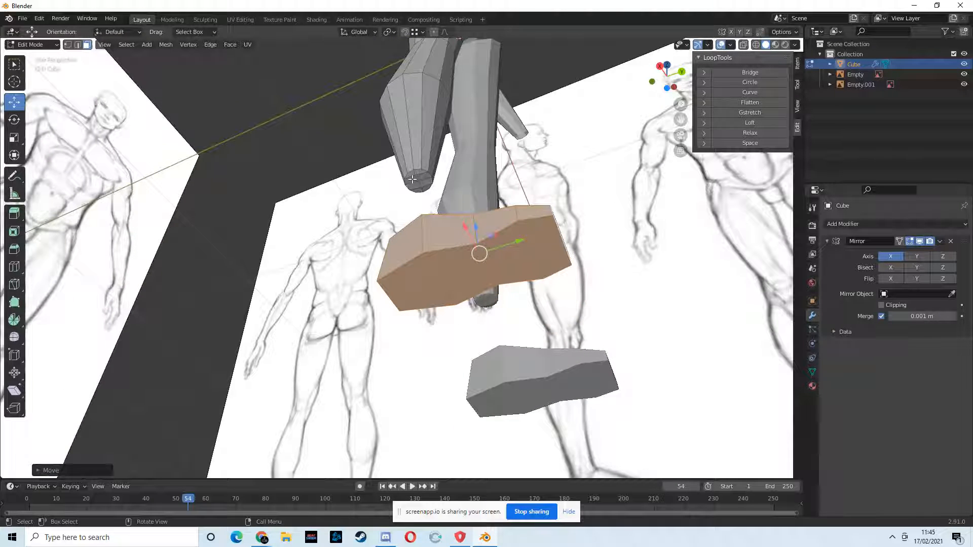
middle_drag(423, 171, 452, 234)
middle_drag(438, 278, 413, 195)
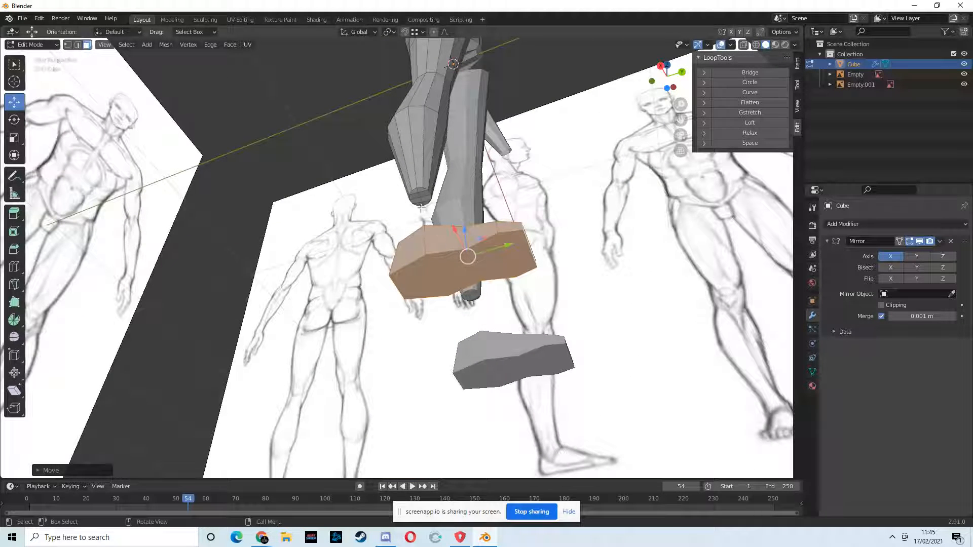
middle_drag(453, 236, 380, 328)
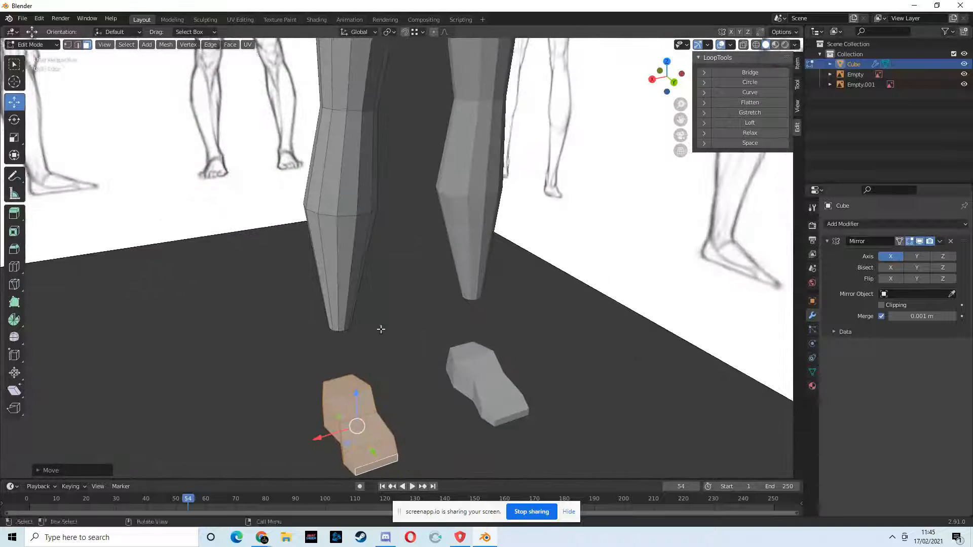
Add three lengthwise loop cuts running from the heel to the toes of the foot.
click(14, 266)
middle_drag(182, 375, 233, 381)
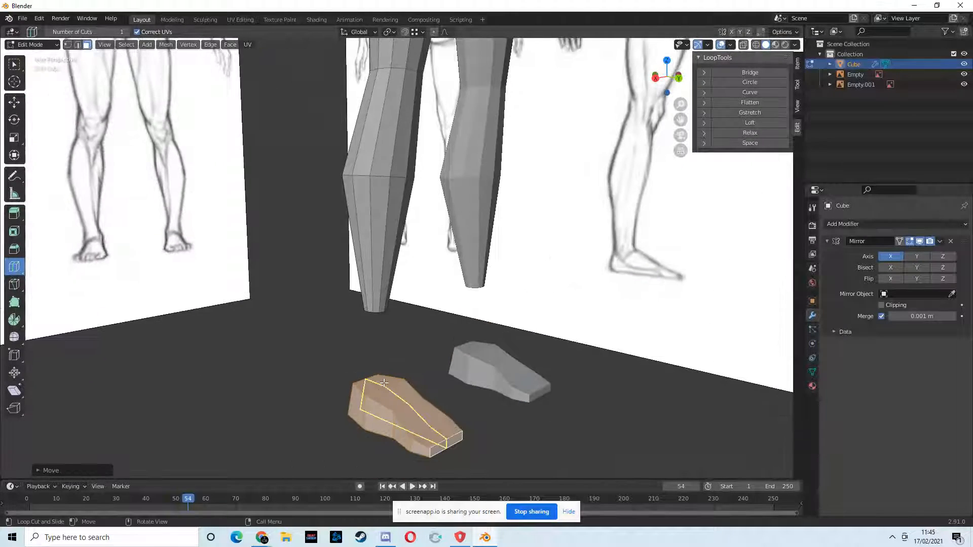
click(369, 383)
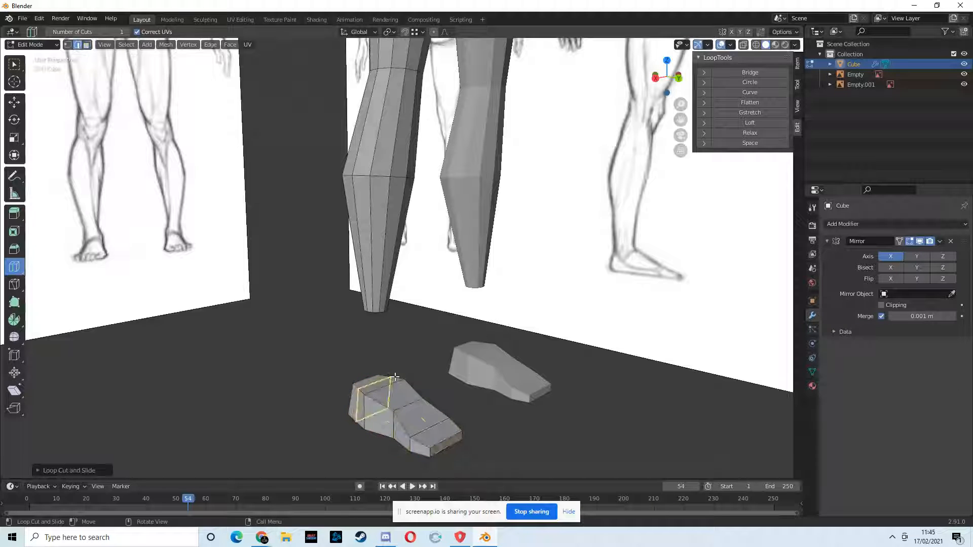
click(77, 470)
click(129, 391)
text(3)
key(Return)
middle_drag(438, 442, 506, 374)
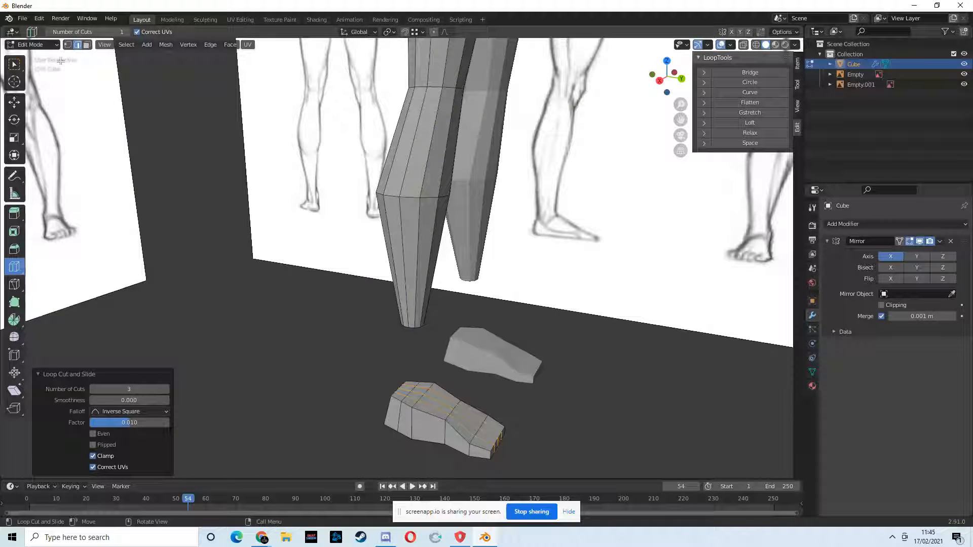
Delete the top faces at the heel end of the foot and the cap face under the lower leg.
click(87, 45)
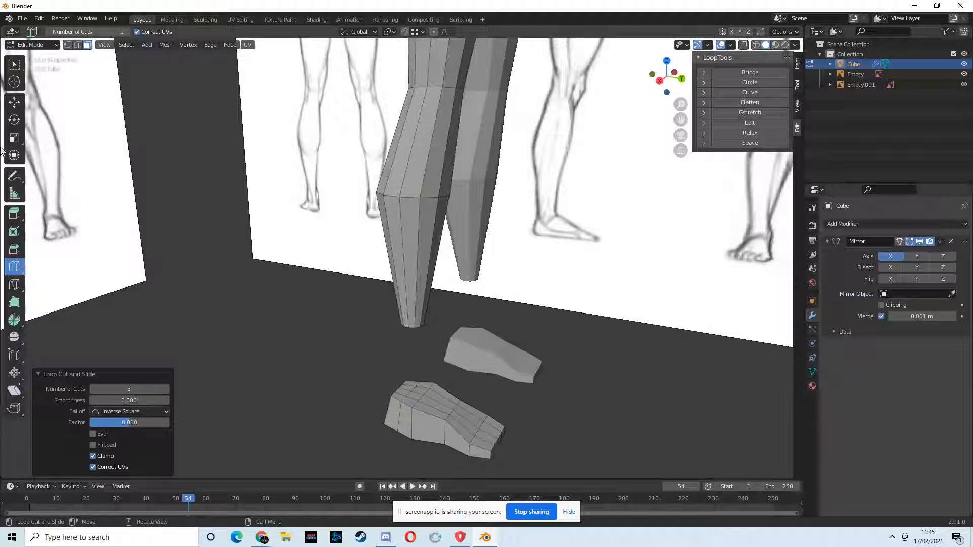
click(14, 64)
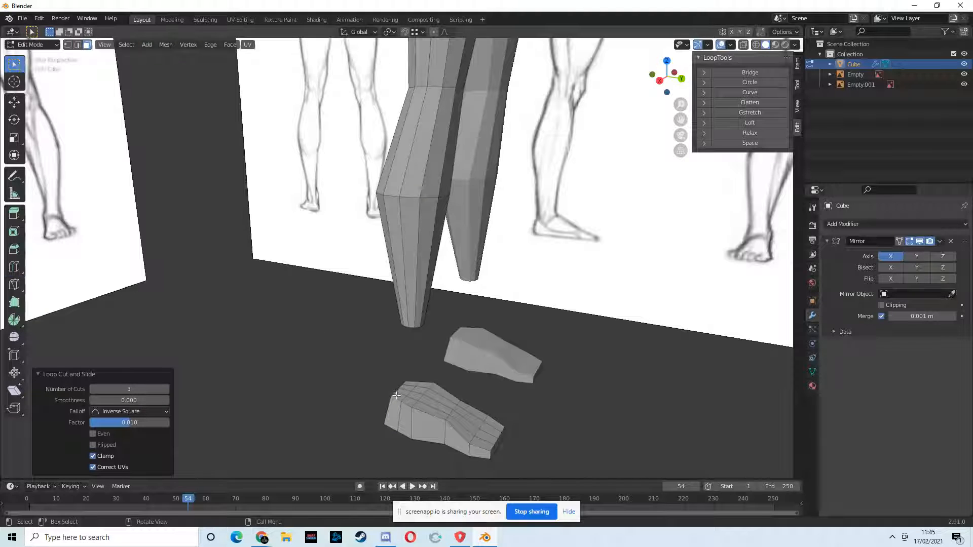
shift+click(403, 401)
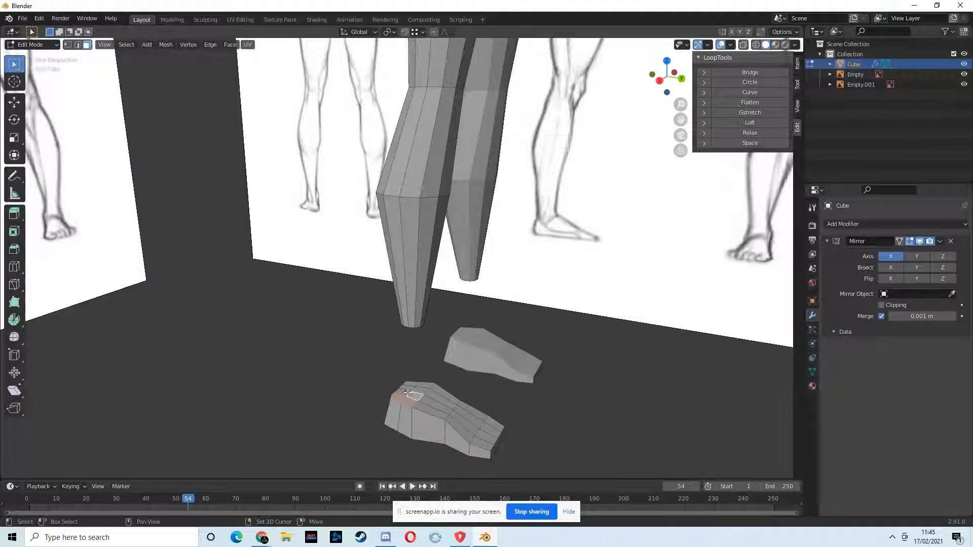
shift+click(412, 382)
middle_drag(433, 385, 360, 228)
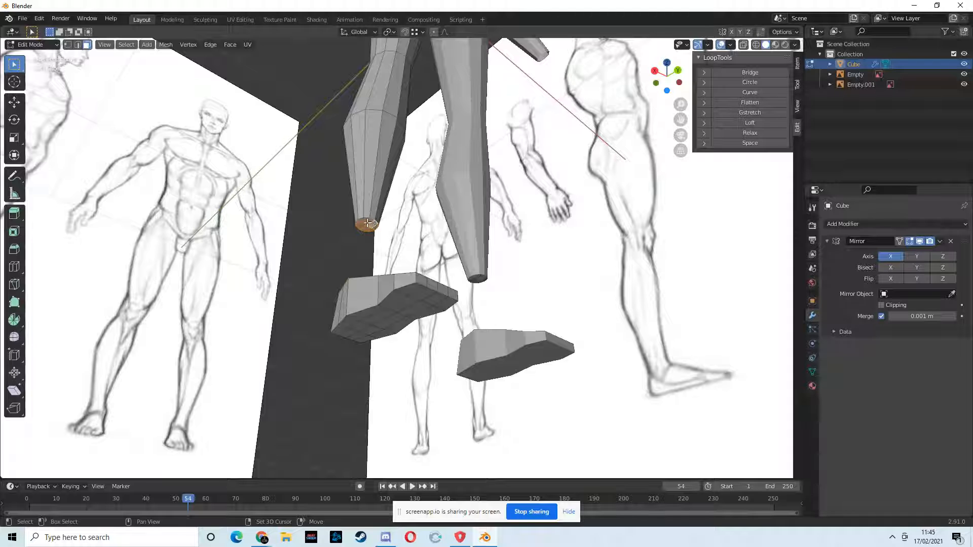
middle_drag(364, 221, 383, 309)
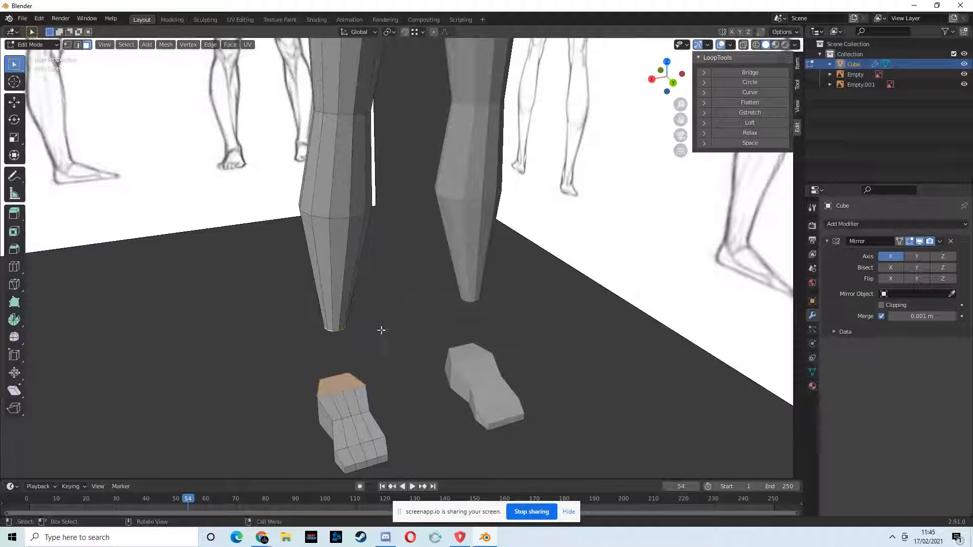
key(x)
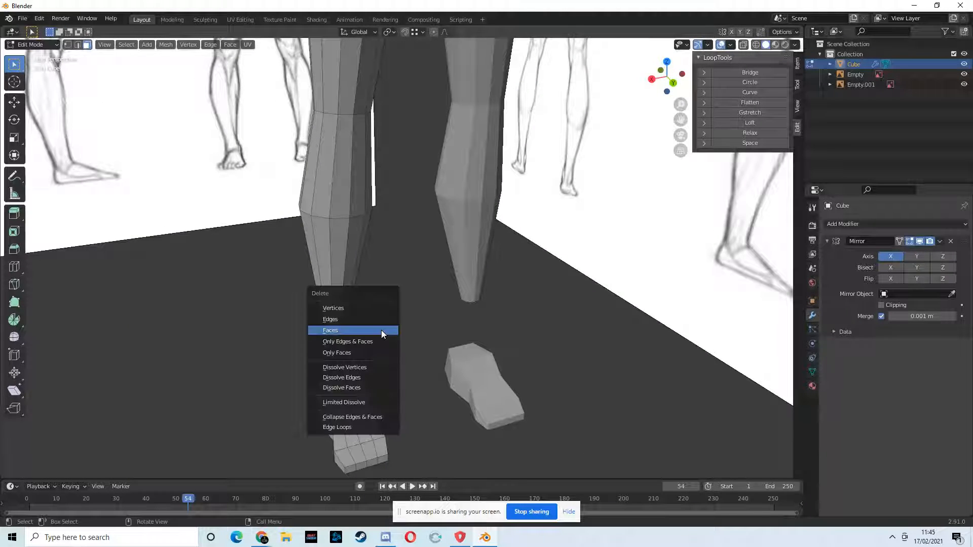
click(381, 330)
Raise the whole linked foot about 0.26 m along Z and lower it about 0.04 m, leaving a small gap below the leg.
middle_drag(381, 330, 410, 374)
key(l)
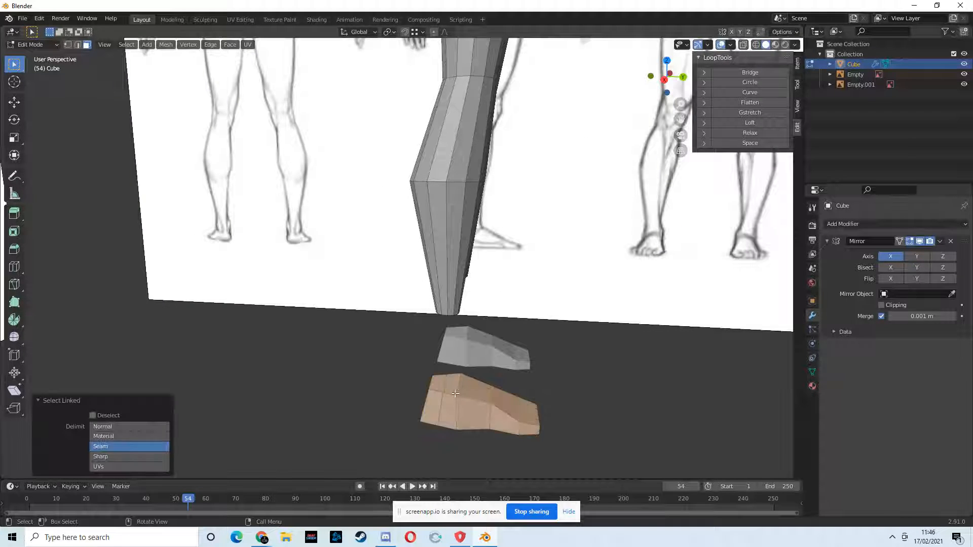
click(14, 102)
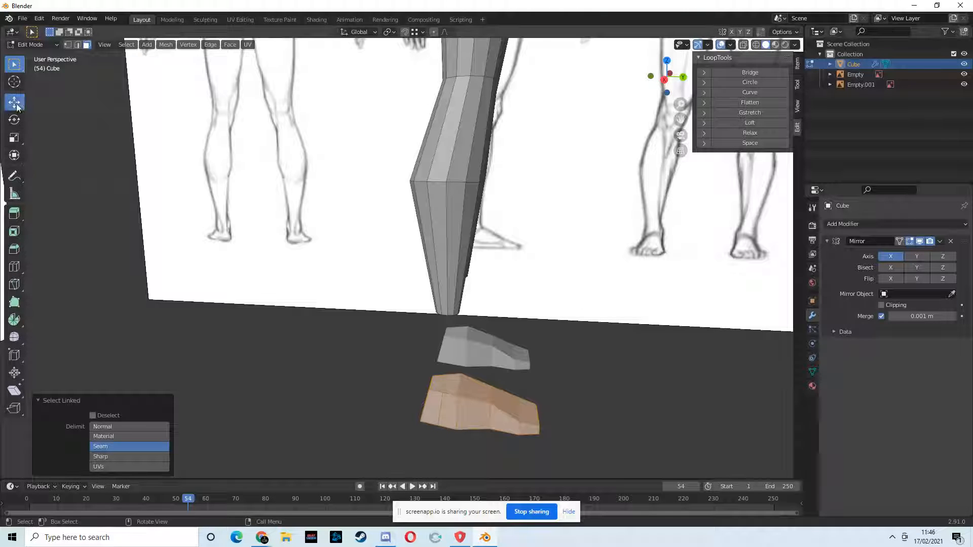
drag(483, 374, 483, 305)
middle_drag(483, 305, 317, 302)
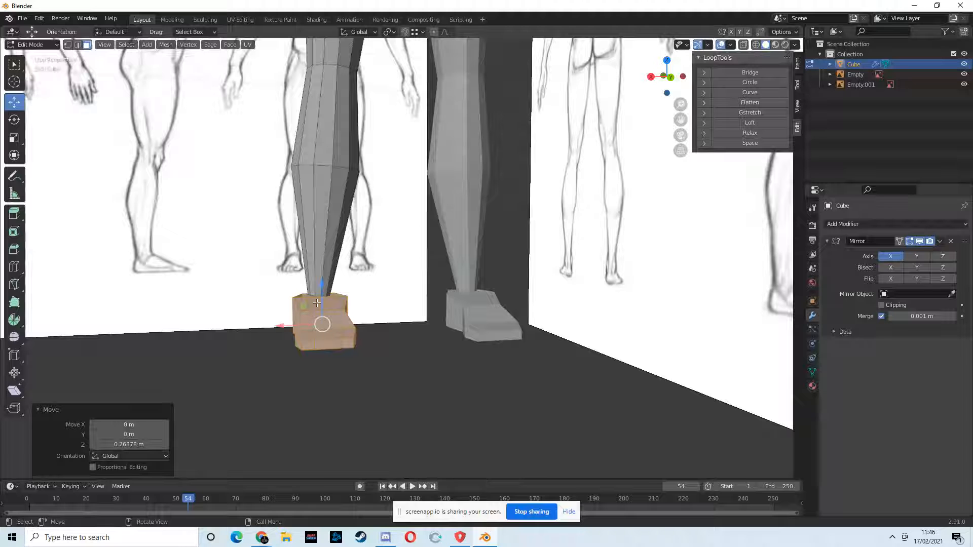
drag(321, 281, 322, 292)
middle_drag(323, 293, 391, 301)
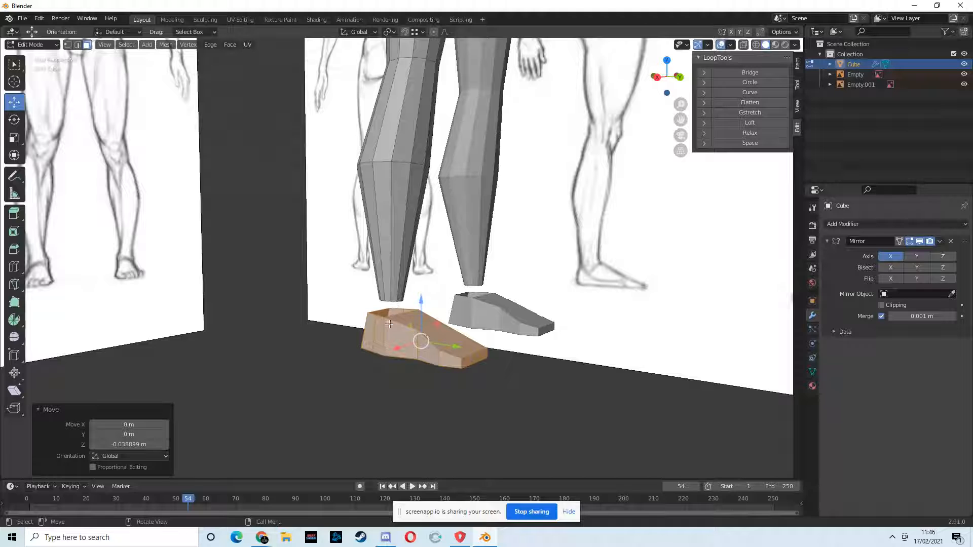
mouse_move(529, 331)
middle_down()
mouse_move(527, 341)
mouse_move(567, 339)
mouse_move(566, 326)
mouse_move(623, 354)
mouse_move(586, 360)
mouse_move(501, 348)
mouse_move(522, 299)
mouse_move(512, 289)
mouse_move(542, 283)
mouse_move(557, 304)
mouse_move(629, 324)
mouse_move(580, 324)
mouse_move(499, 295)
mouse_move(515, 317)
middle_up()
click(516, 318)
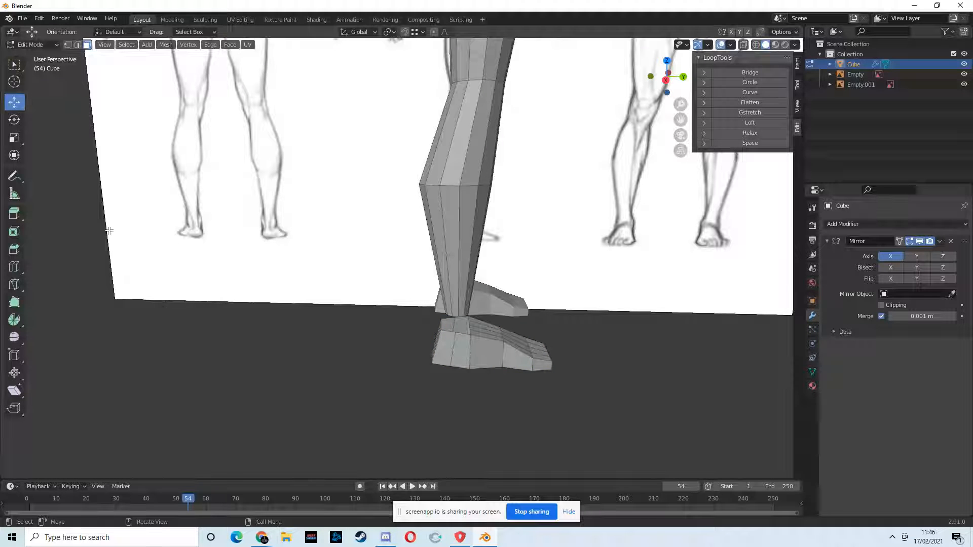
Try to bridge the foot's open ankle loop to the open edge loop of the lower leg with Bridge Edge Loops.
scroll(476, 335, up, 2)
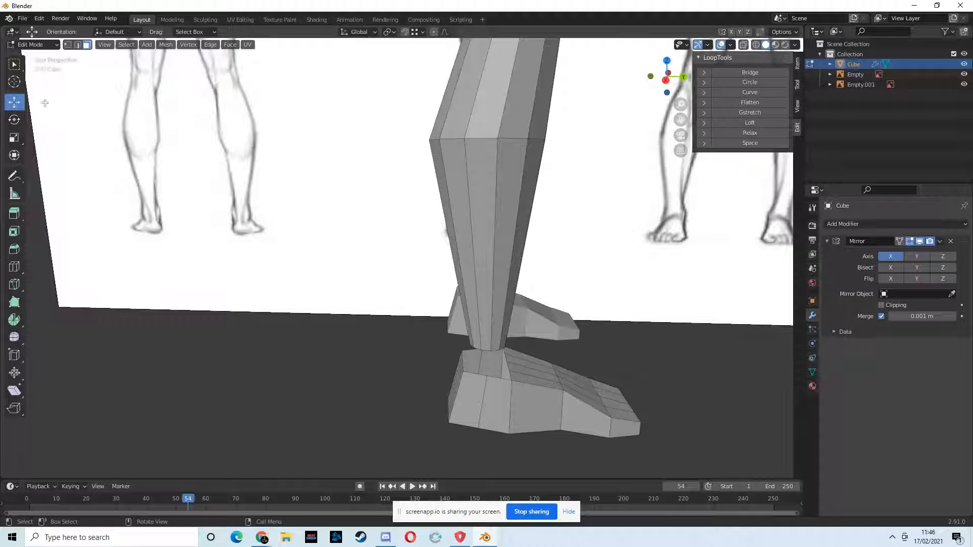
alt+click(504, 380)
middle_drag(507, 384, 501, 359)
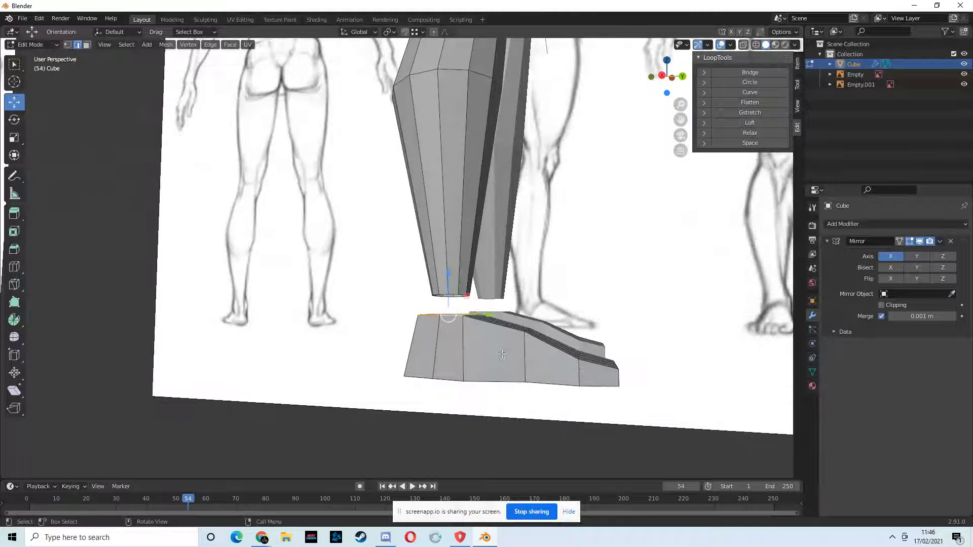
middle_drag(496, 365, 464, 320)
click(40, 19)
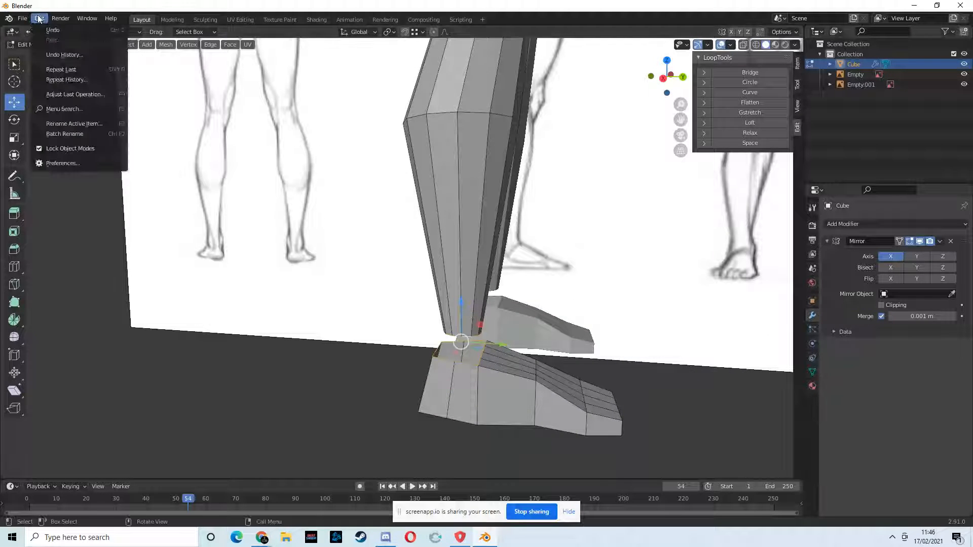
click(86, 111)
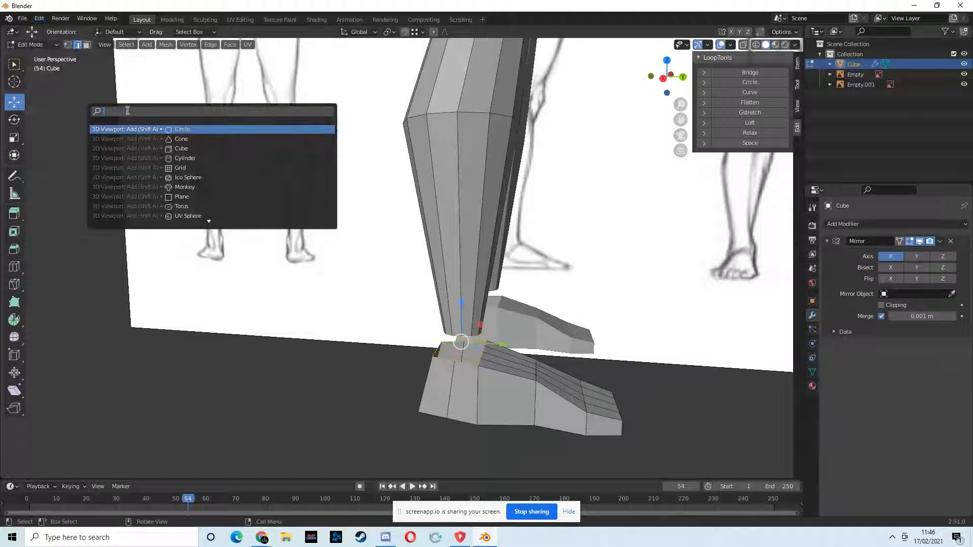
text(bridge)
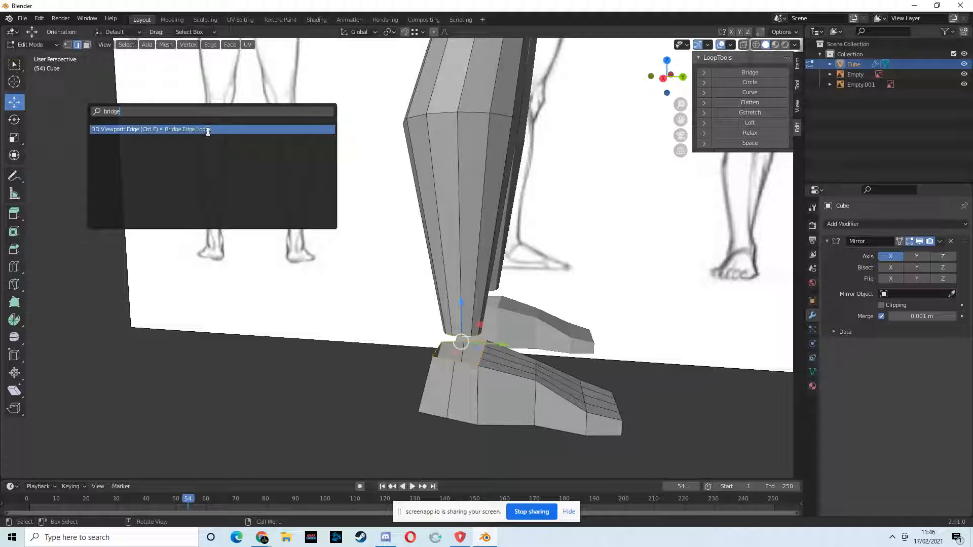
click(208, 130)
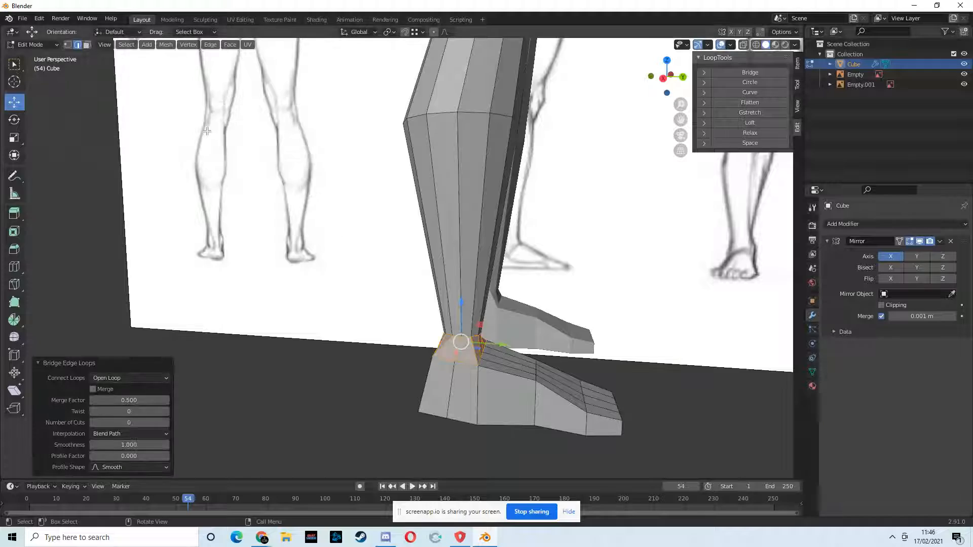
middle_drag(387, 308, 353, 299)
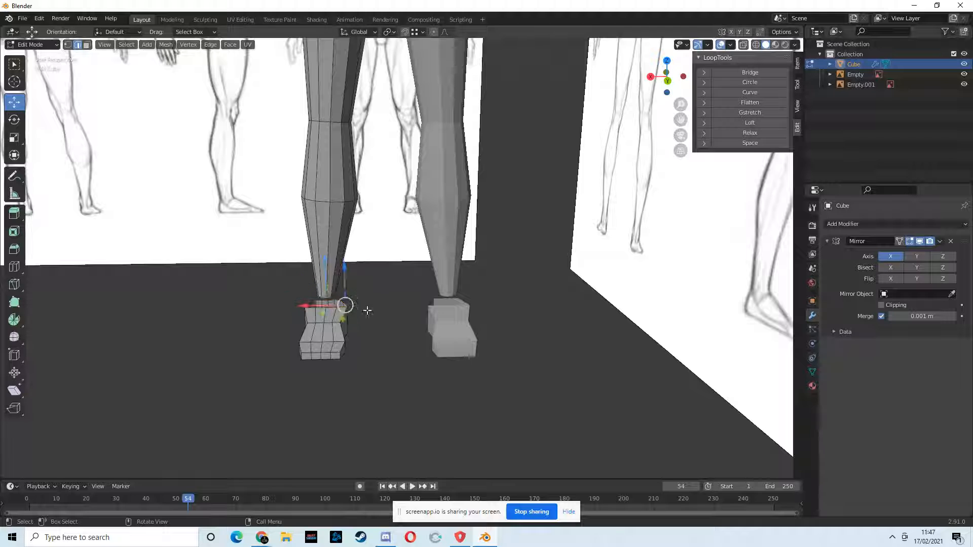
Narrow the foot's open ankle loop slightly along X and shape it into a regular circle with LoopTools Circle.
scroll(367, 310, up, 3)
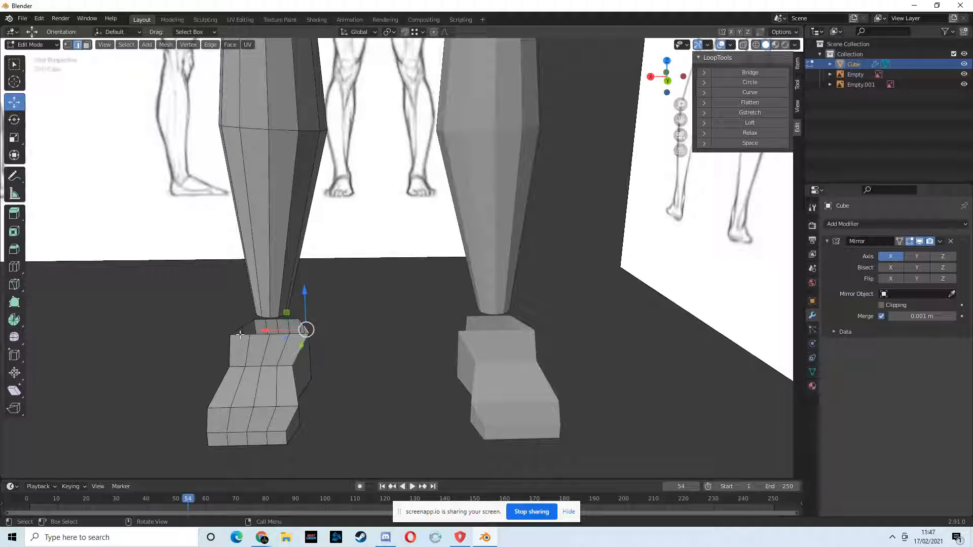
alt+click(240, 335)
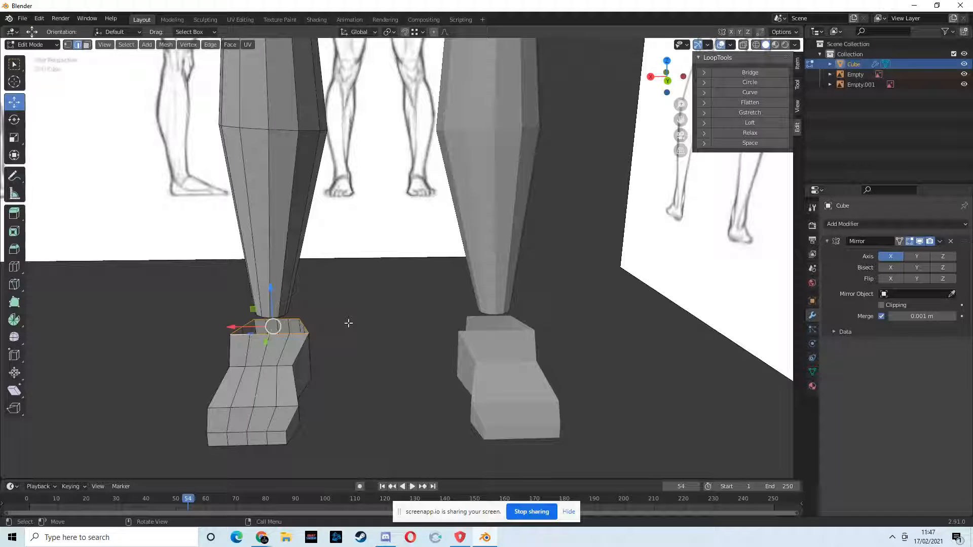
key(s)
key(x)
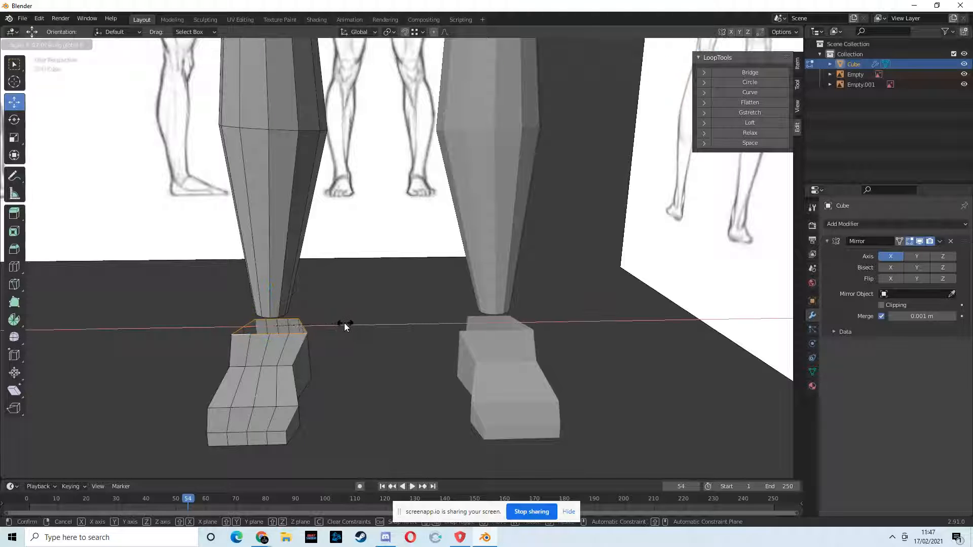
click(317, 317)
middle_drag(317, 318, 343, 340)
click(760, 83)
middle_drag(733, 99, 395, 296)
scroll(396, 295, up, 2)
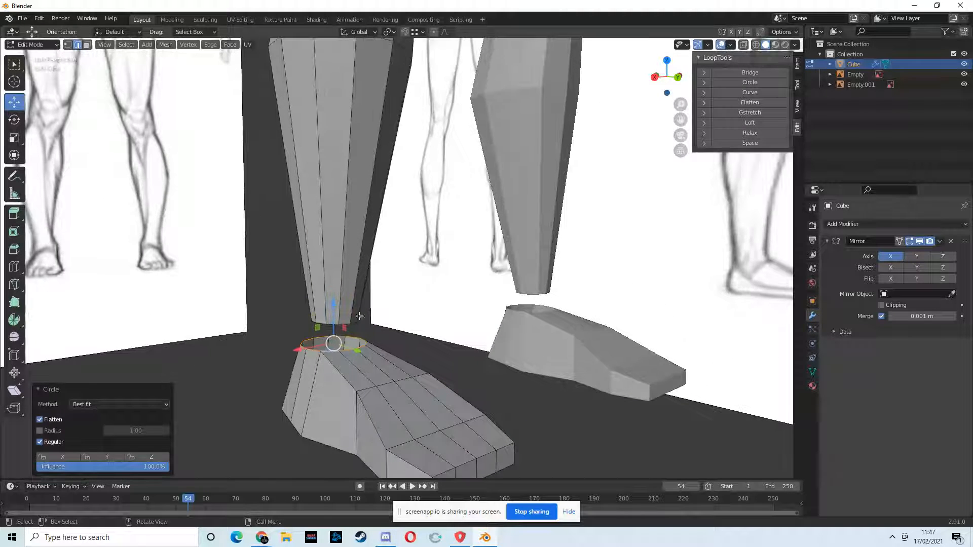
Bridge the rounded ankle loop of the foot to the lower leg's bottom edge loop using Bridge Edge Loops.
middle_drag(323, 328, 386, 323)
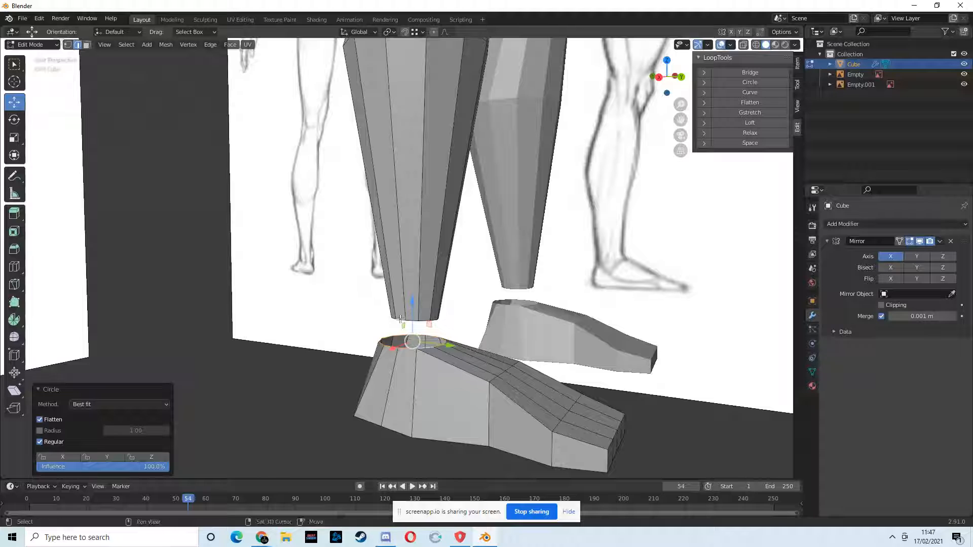
middle_drag(400, 321, 389, 327)
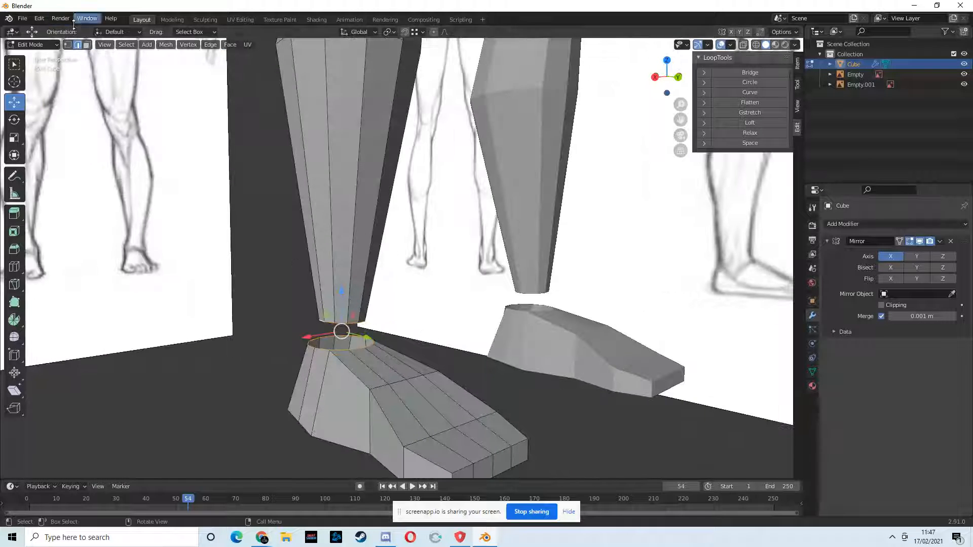
click(39, 19)
click(64, 109)
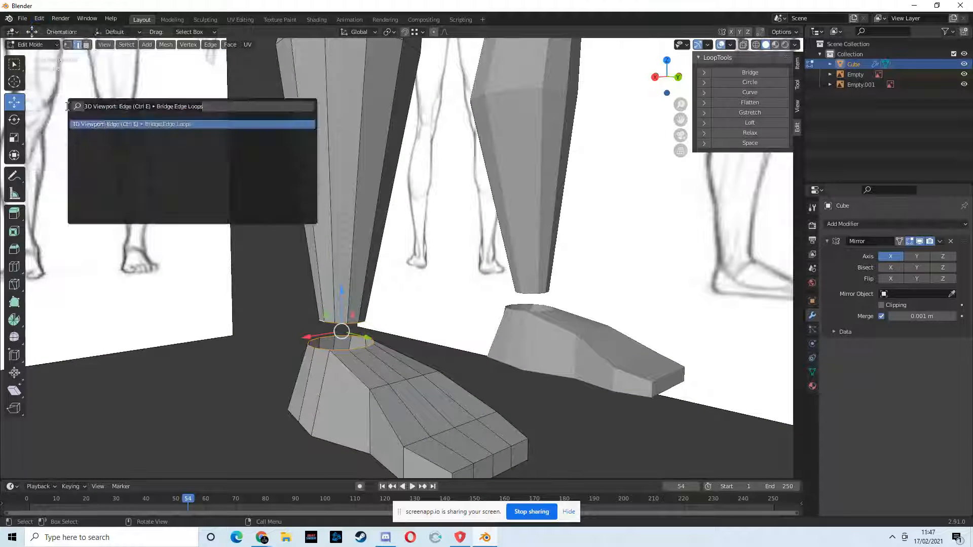
click(183, 125)
middle_drag(183, 126, 503, 219)
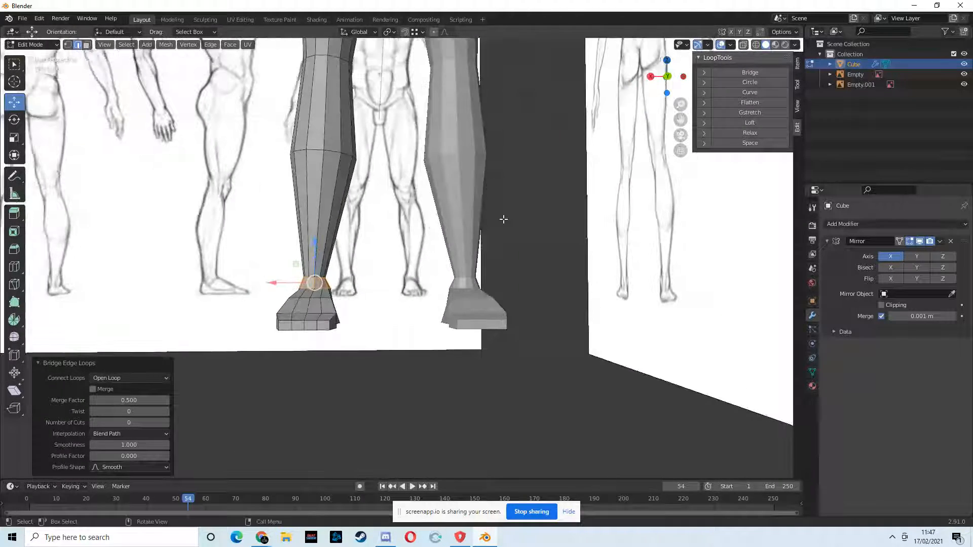
In the back view with X-ray on, move the ankle's side vertices along X to follow the reference, the last ones by about 0.007 m.
click(667, 76)
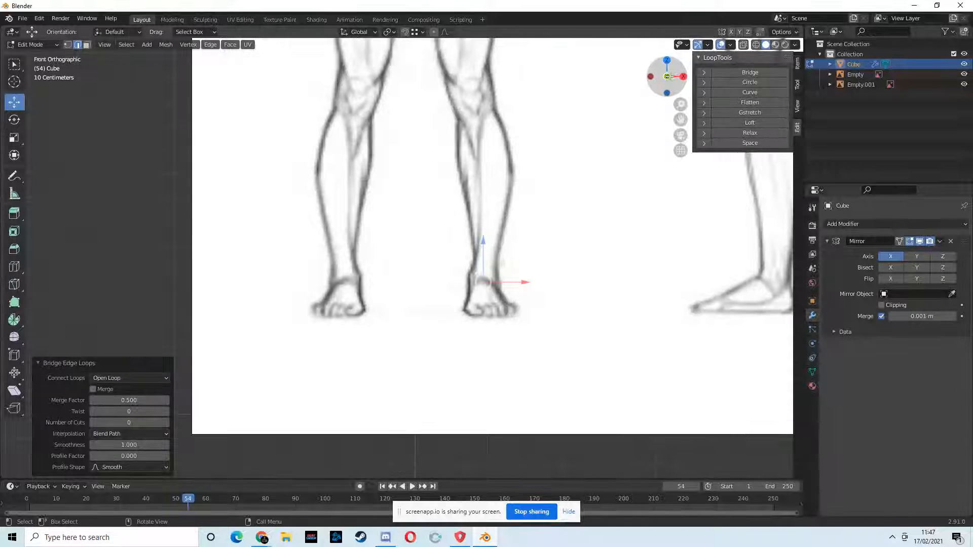
click(667, 77)
scroll(579, 81, up, 1)
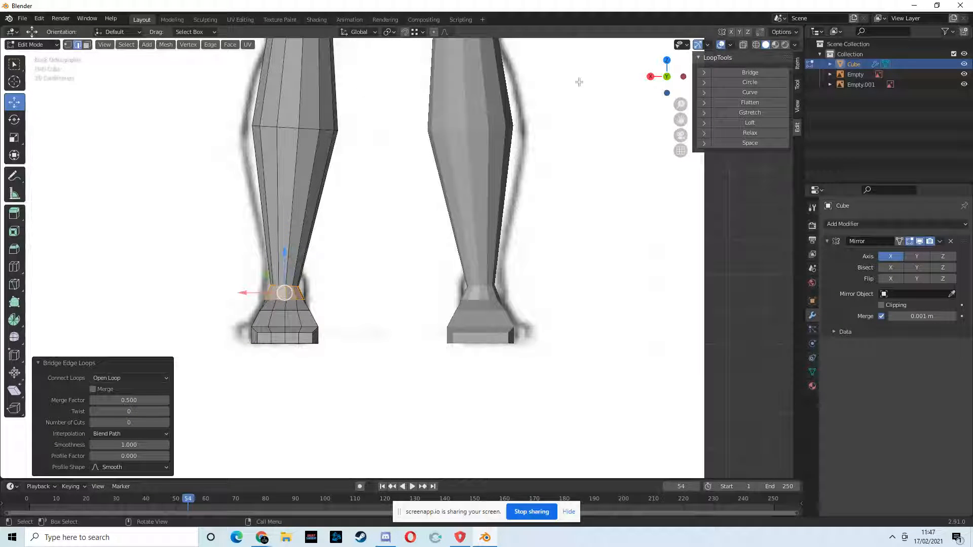
click(743, 45)
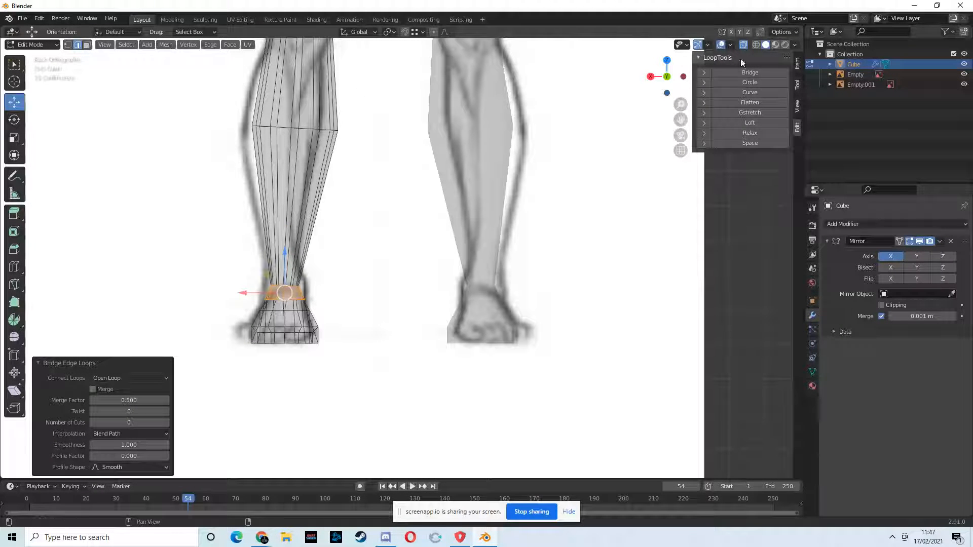
click(68, 45)
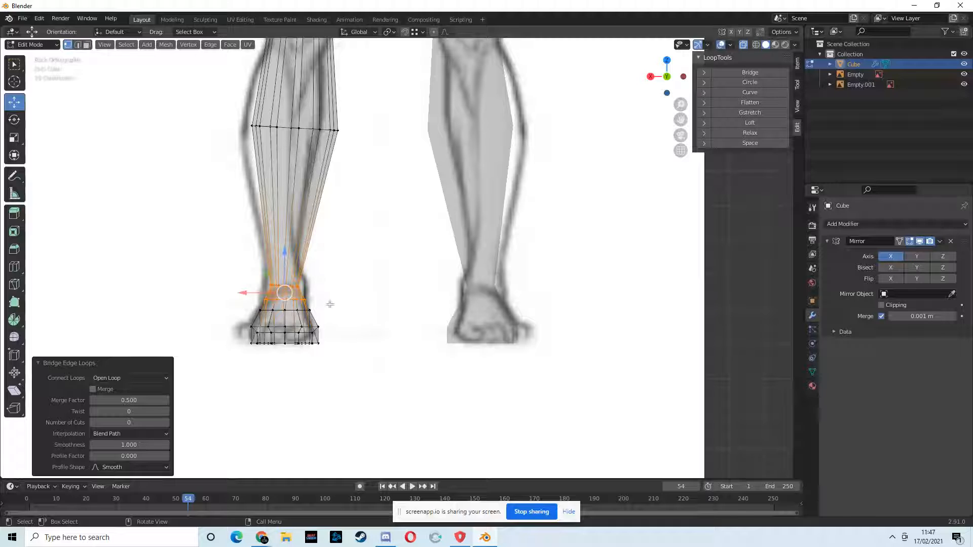
click(314, 290)
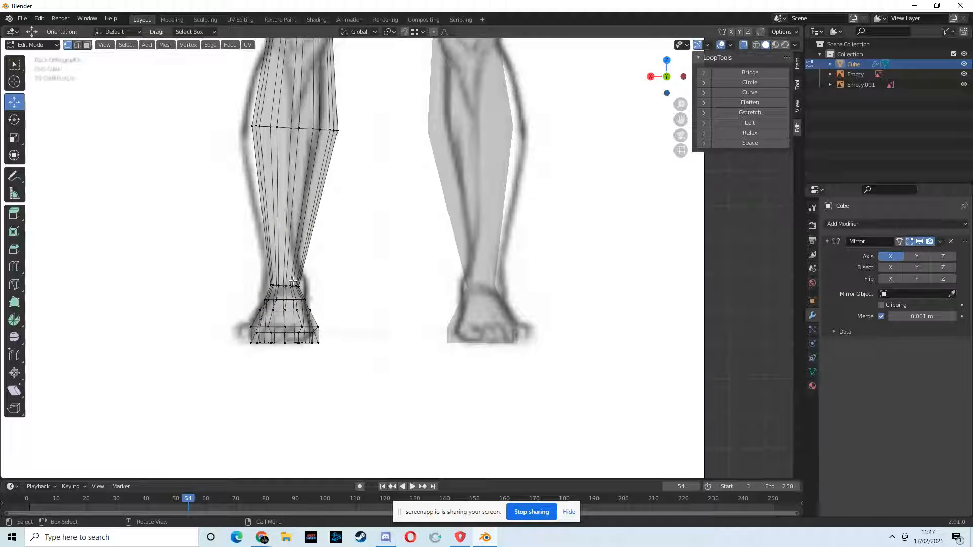
click(296, 286)
drag(274, 287, 251, 284)
click(321, 284)
click(269, 285)
In the right side view, move the rear ankle vertices along Y to fit the reference outline and undo the last extra change.
middle_drag(325, 295, 430, 276)
click(666, 77)
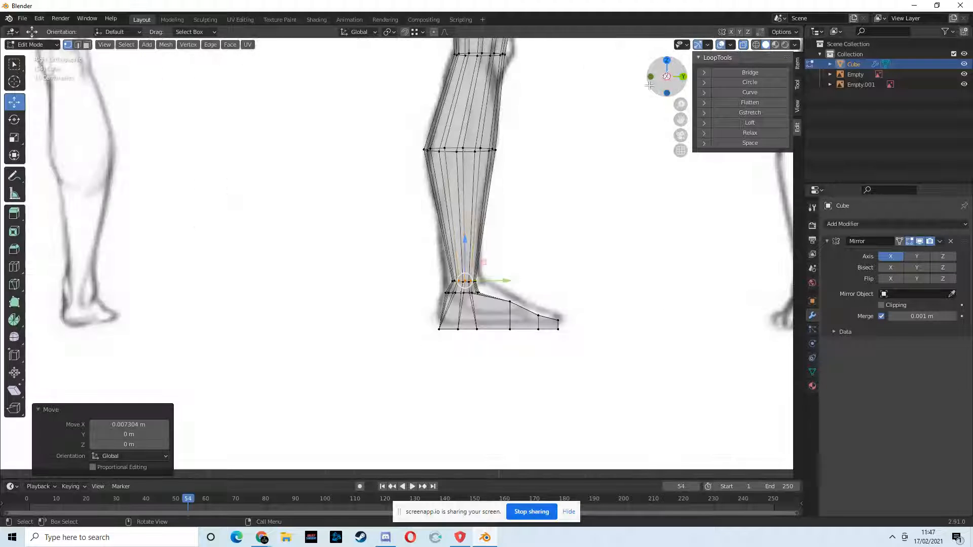
alt+click(447, 276)
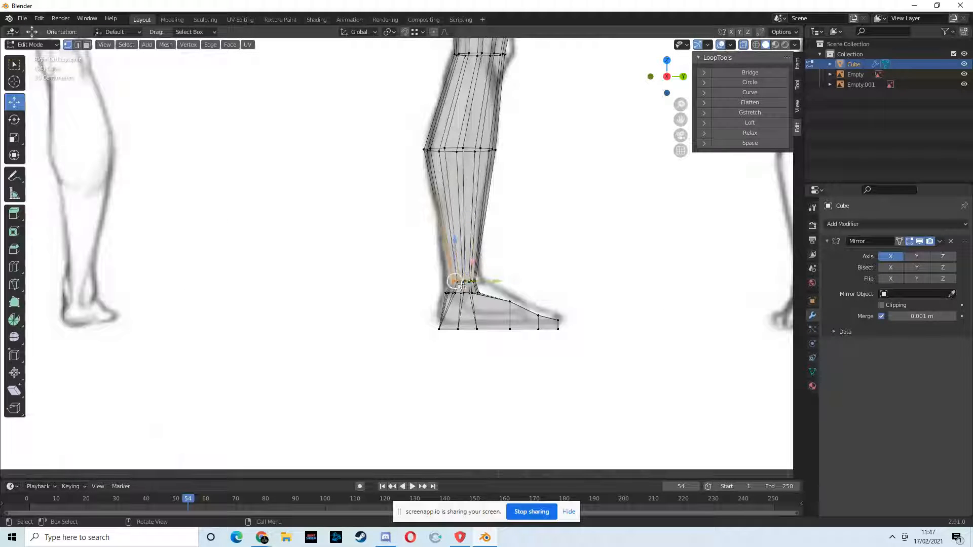
drag(483, 281, 508, 291)
click(541, 266)
click(456, 282)
click(535, 312)
click(510, 301)
key(ctrl+z)
Move the front ankle vertices along Y toward the reference outline, finishing with a shift of about 0.004 m.
click(475, 296)
mouse_move(512, 283)
mouse_down()
mouse_move(474, 294)
mouse_move(517, 290)
mouse_up()
middle_drag(517, 290, 462, 301)
click(369, 313)
drag(472, 293, 472, 295)
middle_drag(472, 295, 400, 300)
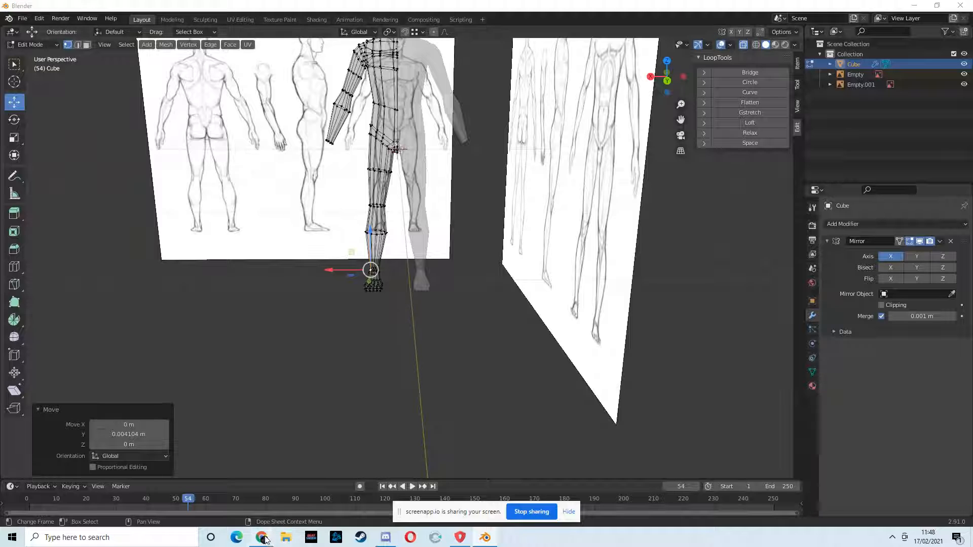
mouse_move(263, 537)
click(233, 494)
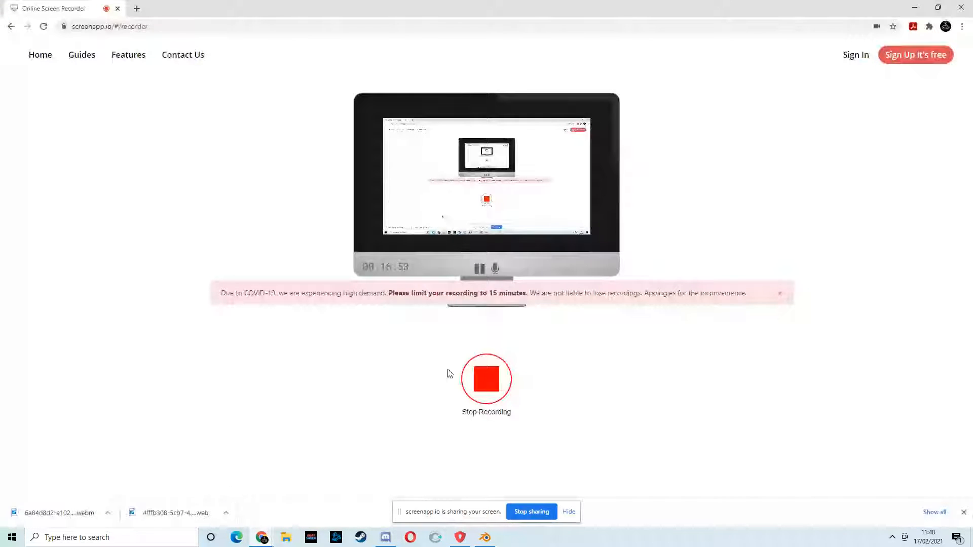
click(485, 539)
middle_drag(456, 193, 525, 182)
middle_drag(463, 105, 456, 180)
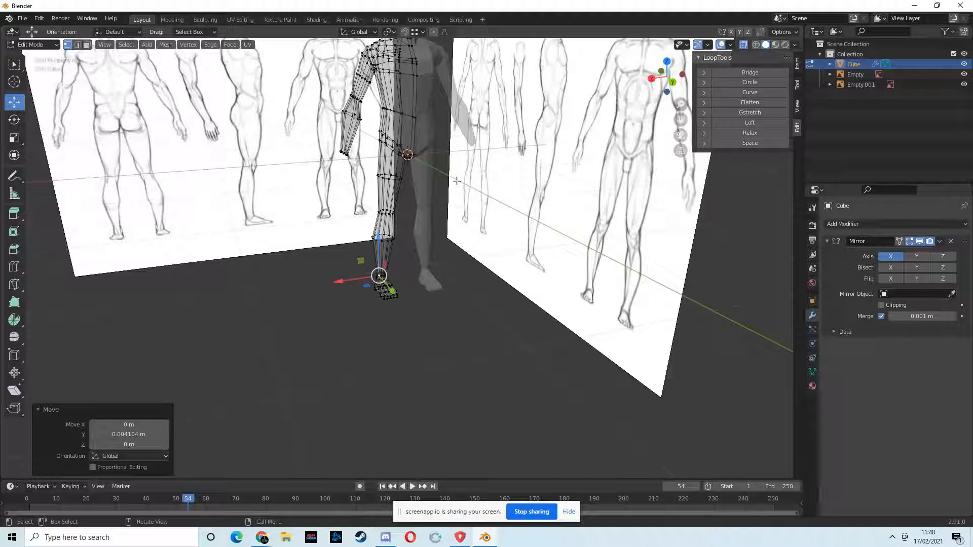
drag(440, 212, 480, 206)
middle_drag(462, 247, 415, 208)
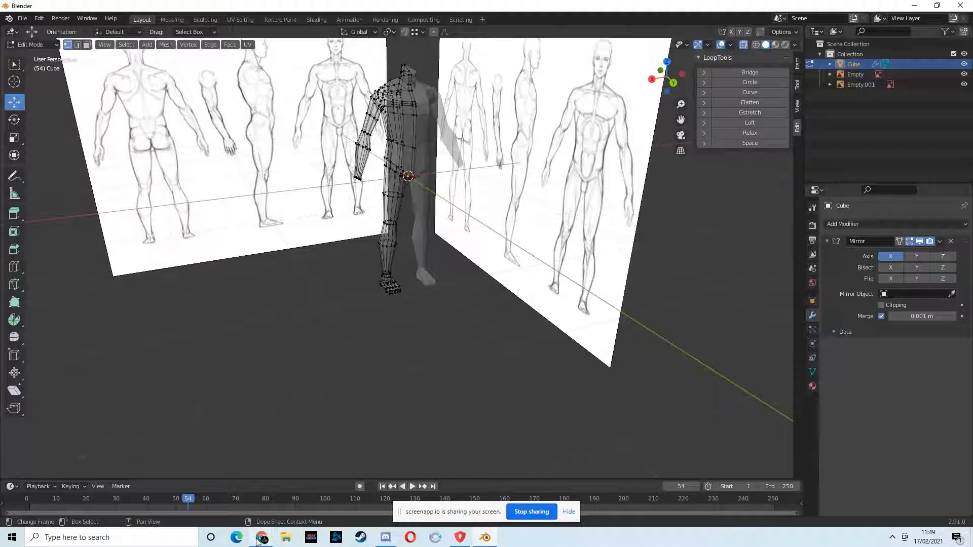
mouse_move(260, 538)
click(249, 512)
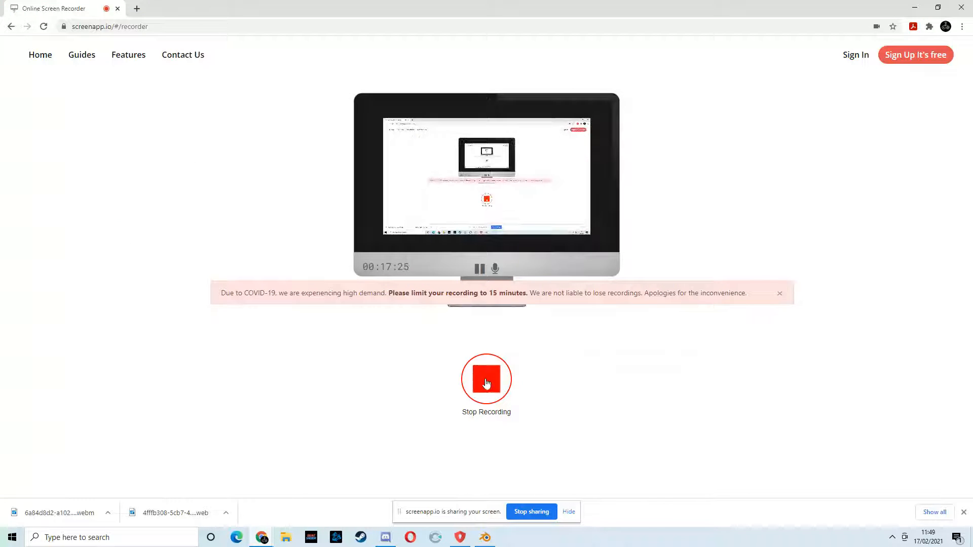